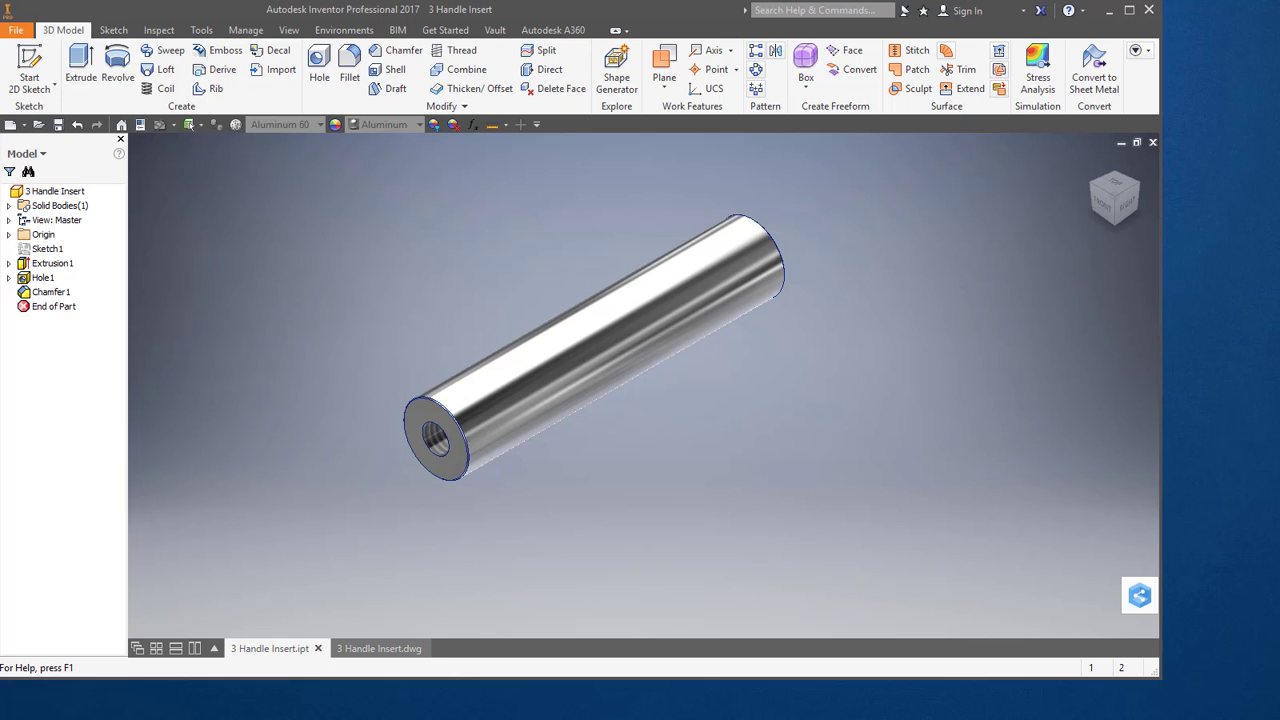
Switch to the 3 Handle Insert.dwg drawing tab.
{"action": "left_click", "coordinate": [379, 648]}
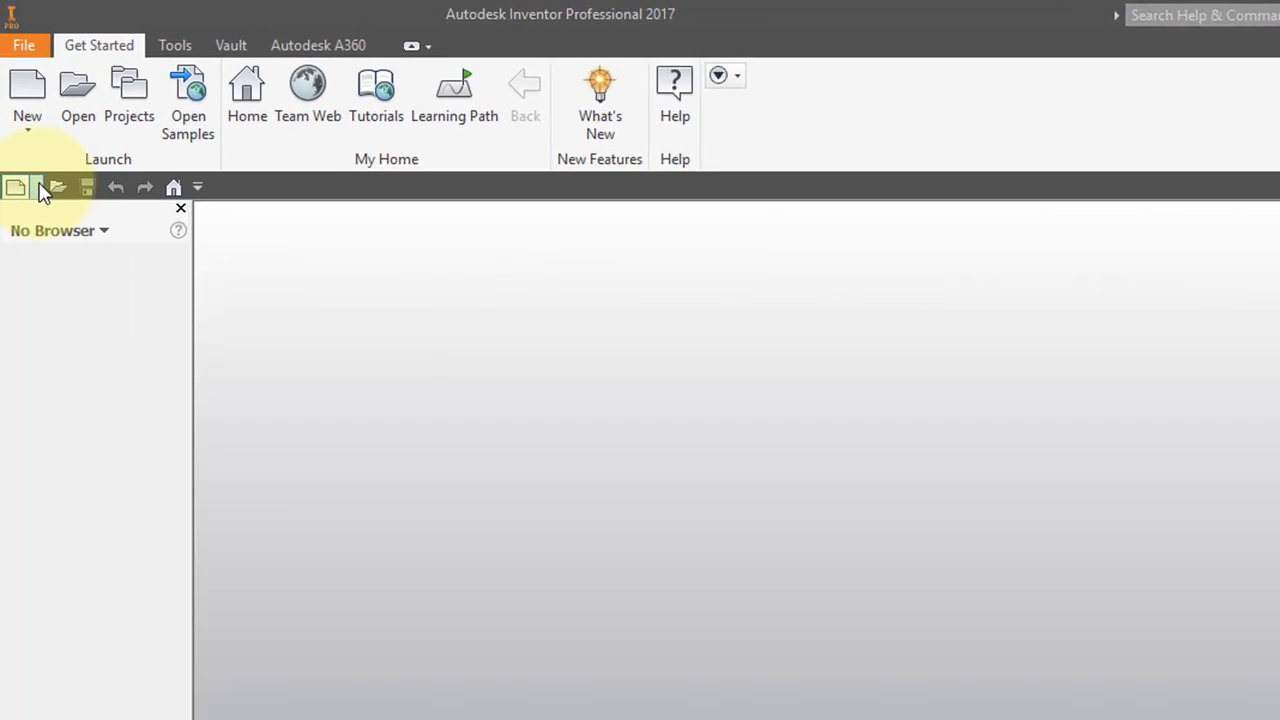
Create a new part and start a 2D sketch on the XY plane.
{"action": "left_click", "coordinate": [24, 124]}
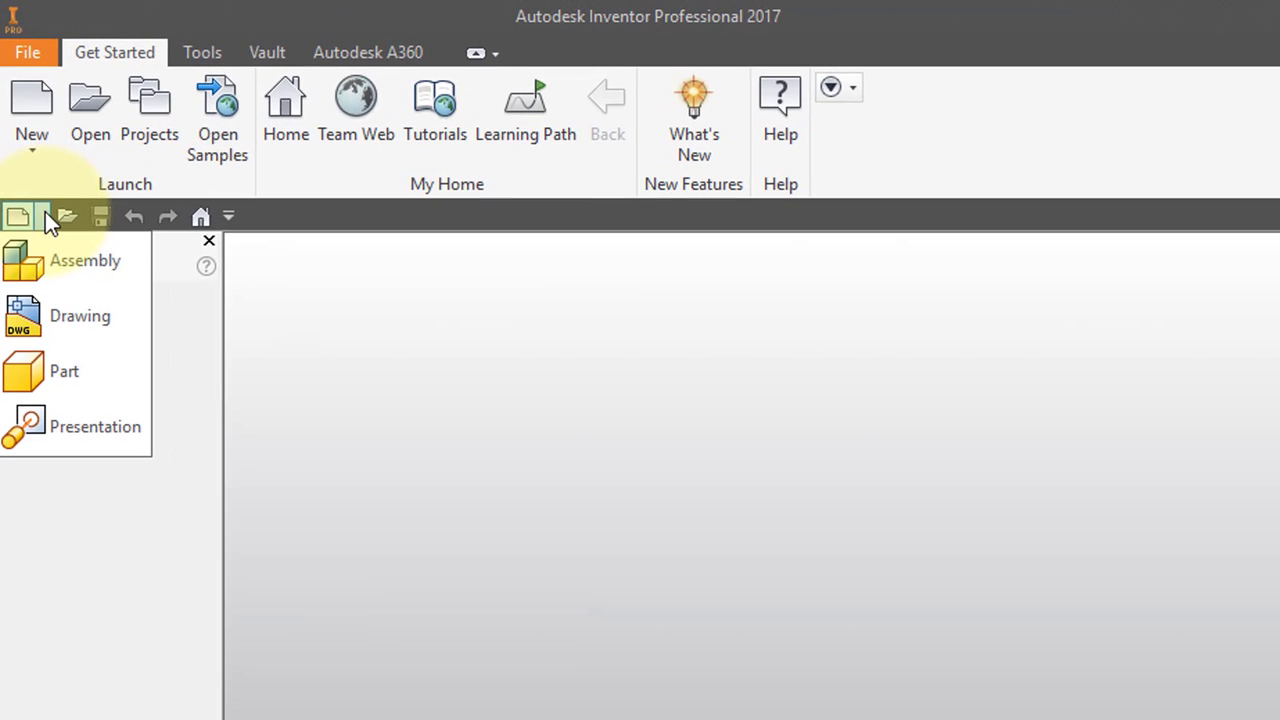
{"action": "left_click", "coordinate": [42, 352]}
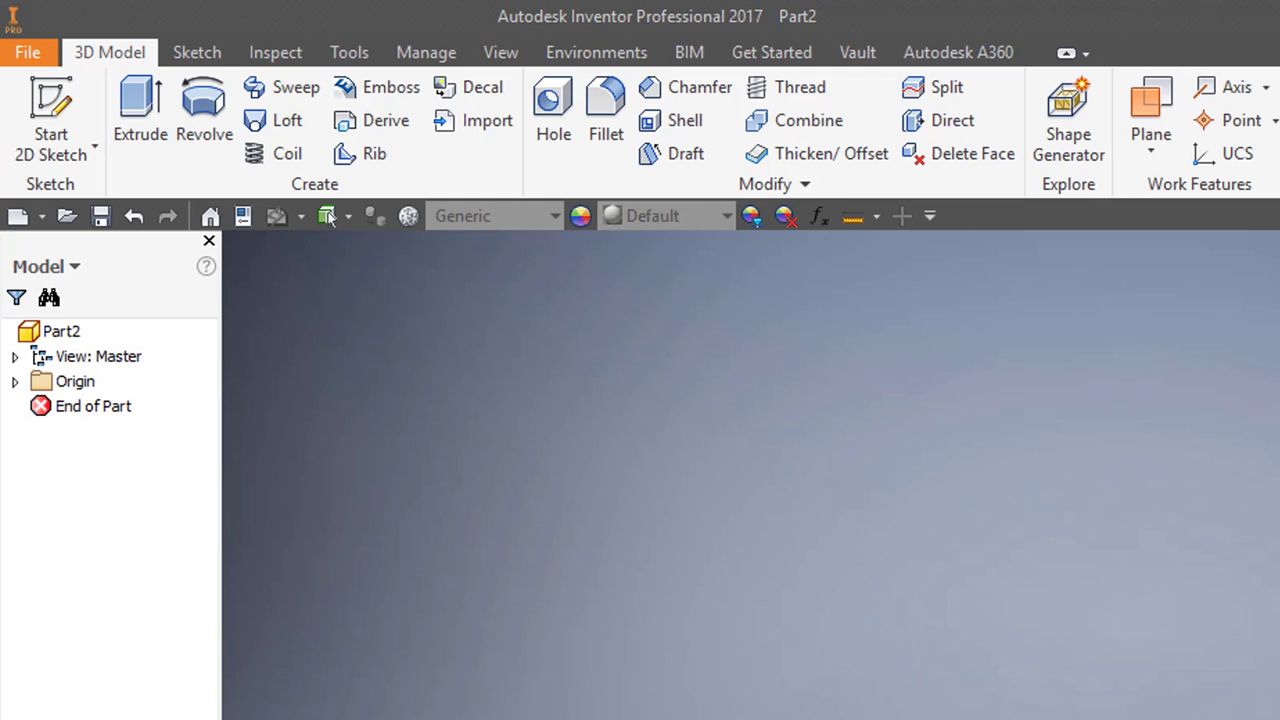
{"action": "left_click", "coordinate": [50, 100]}
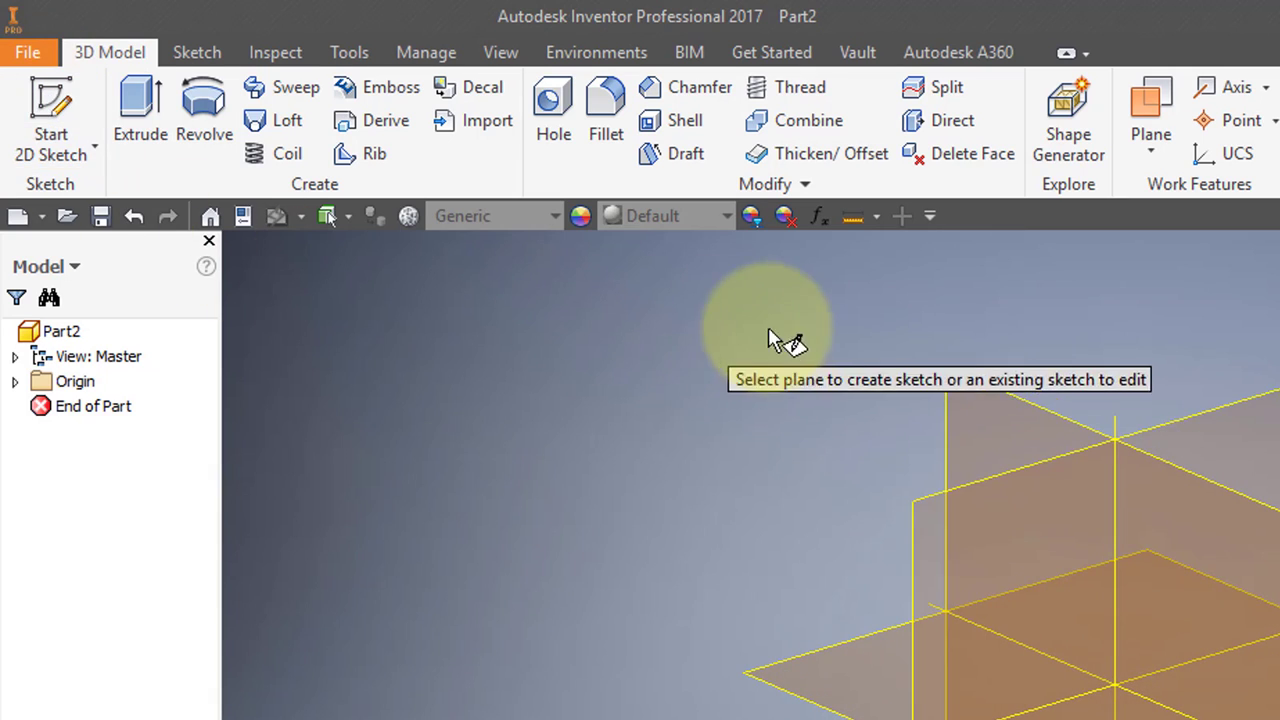
{"action": "left_click", "coordinate": [968, 407]}
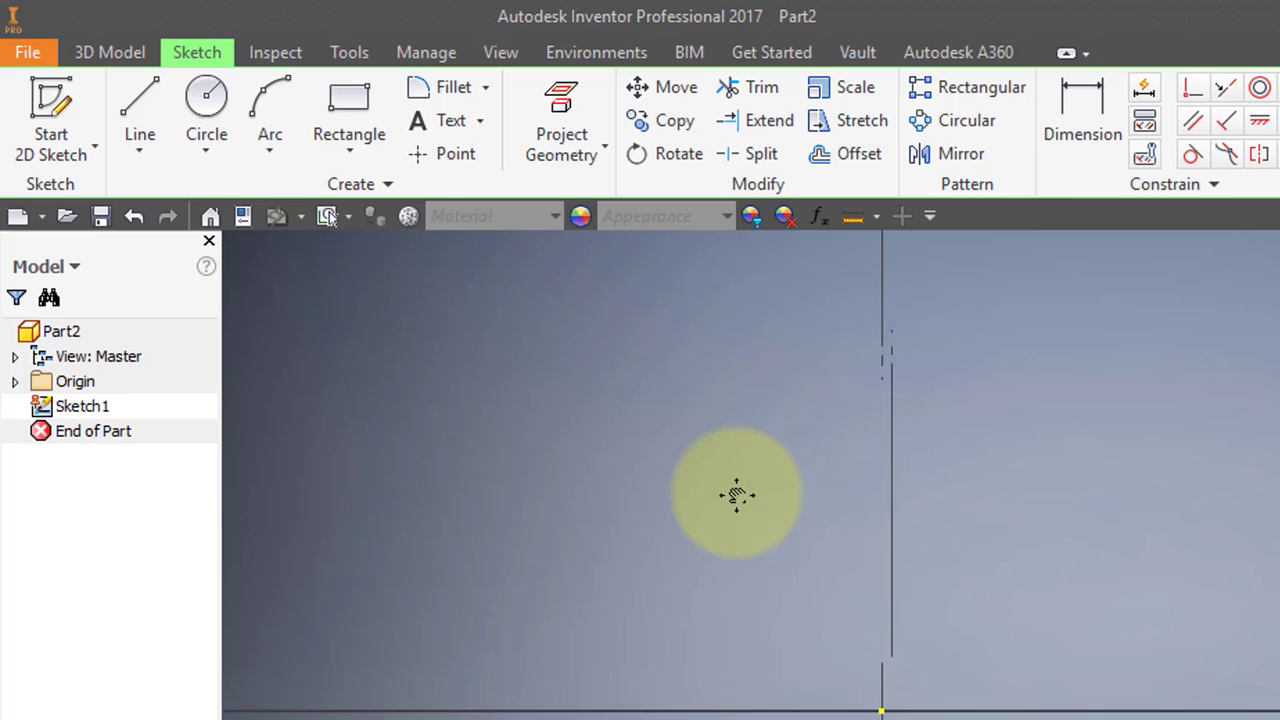
Draw a .875 circle and a point at the origin, then finish the sketch.
{"action": "left_click", "coordinate": [205, 100]}
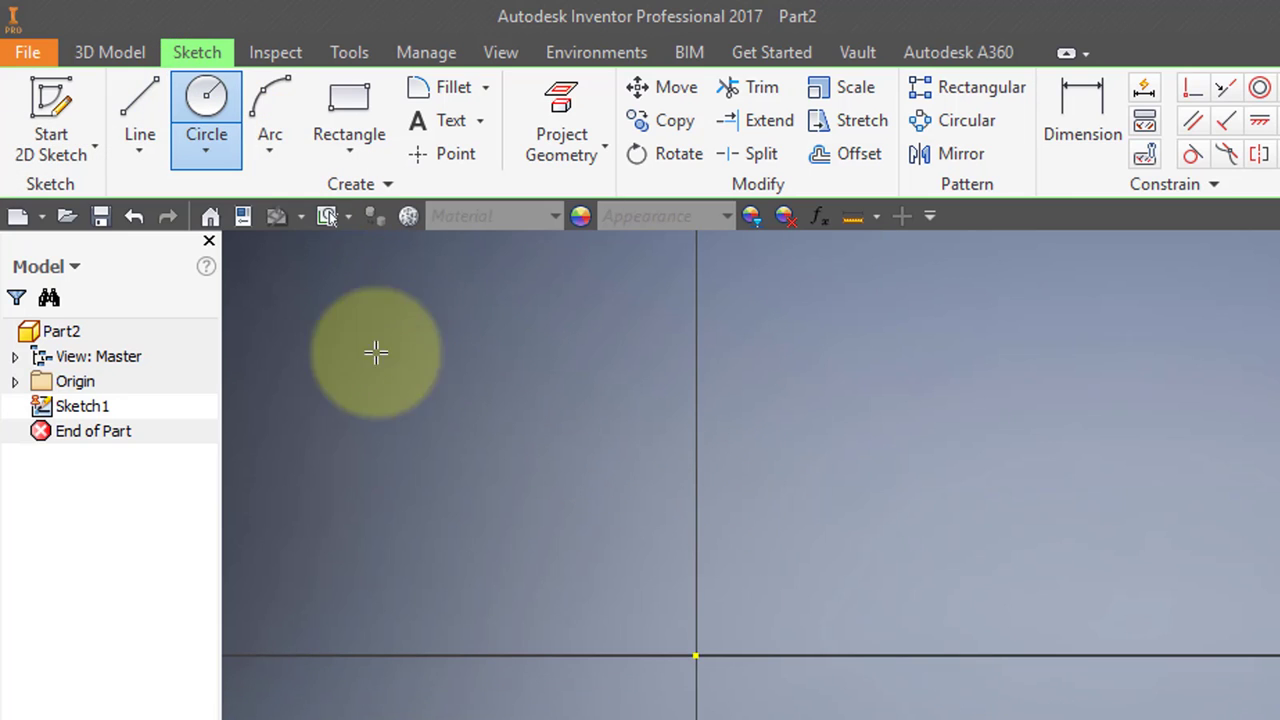
{"action": "left_click", "coordinate": [696, 656]}
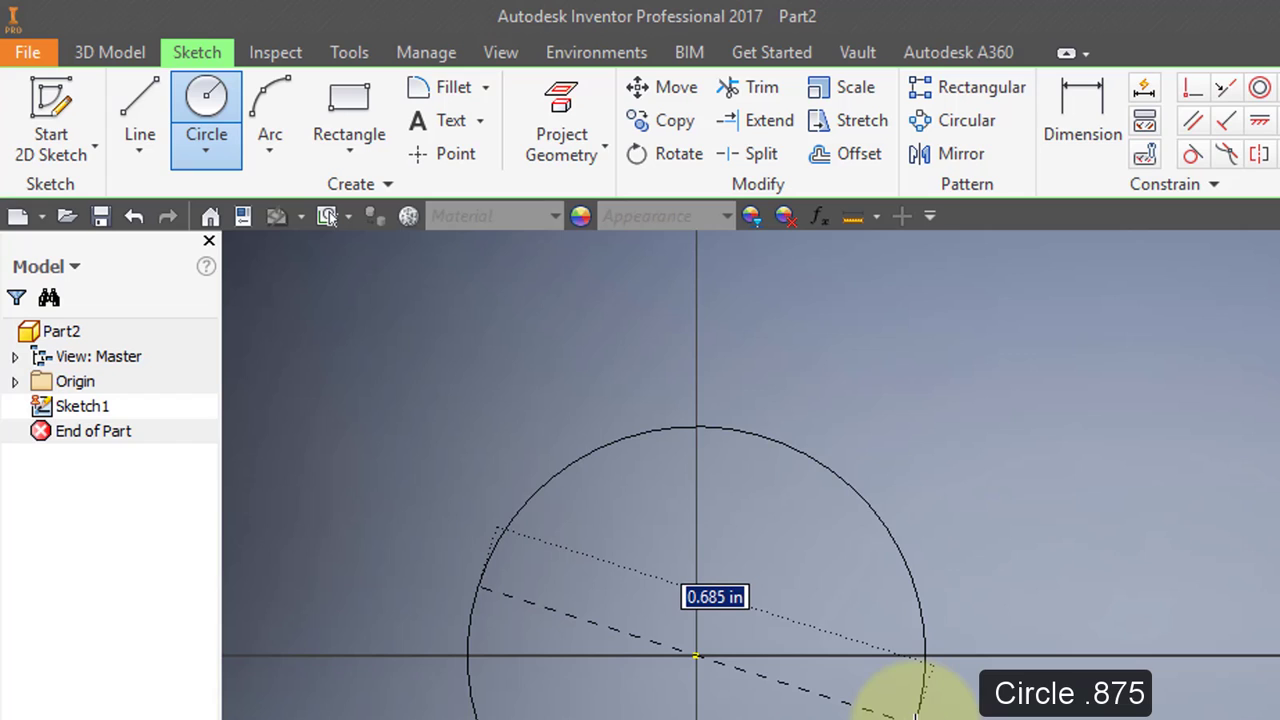
{"action": "type", "text": ".875"}
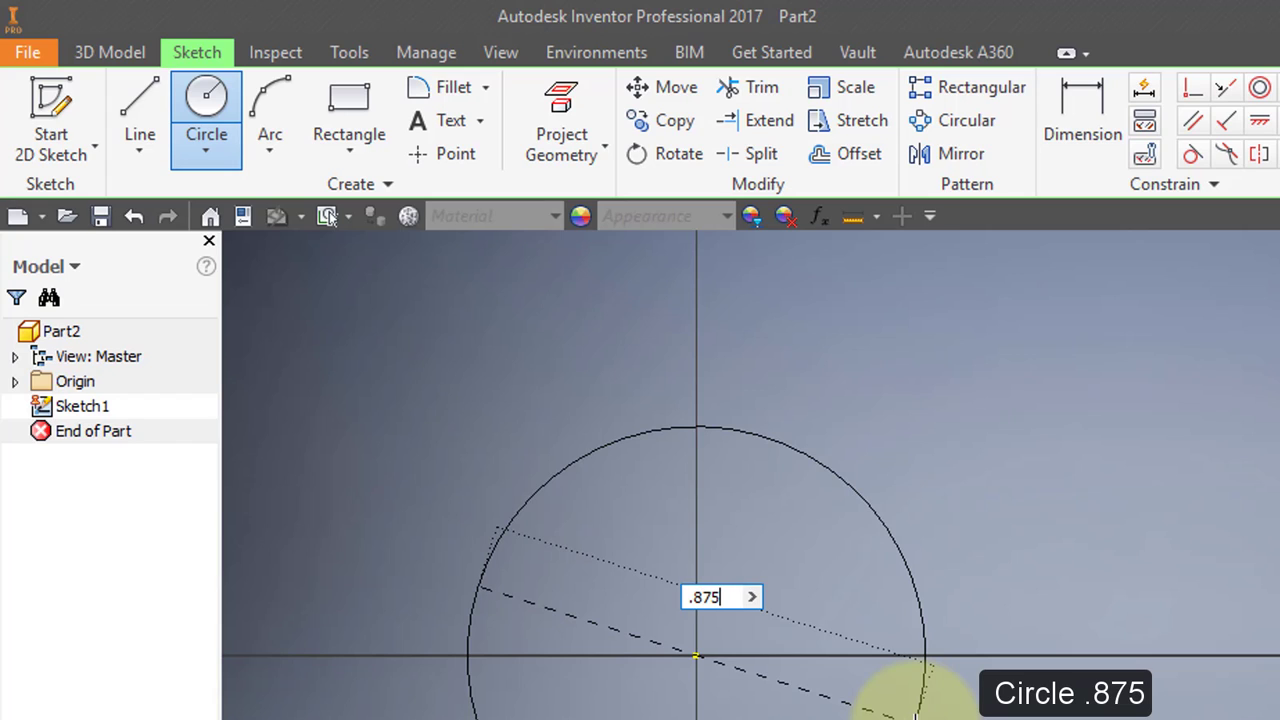
{"action": "key", "text": "Return"}
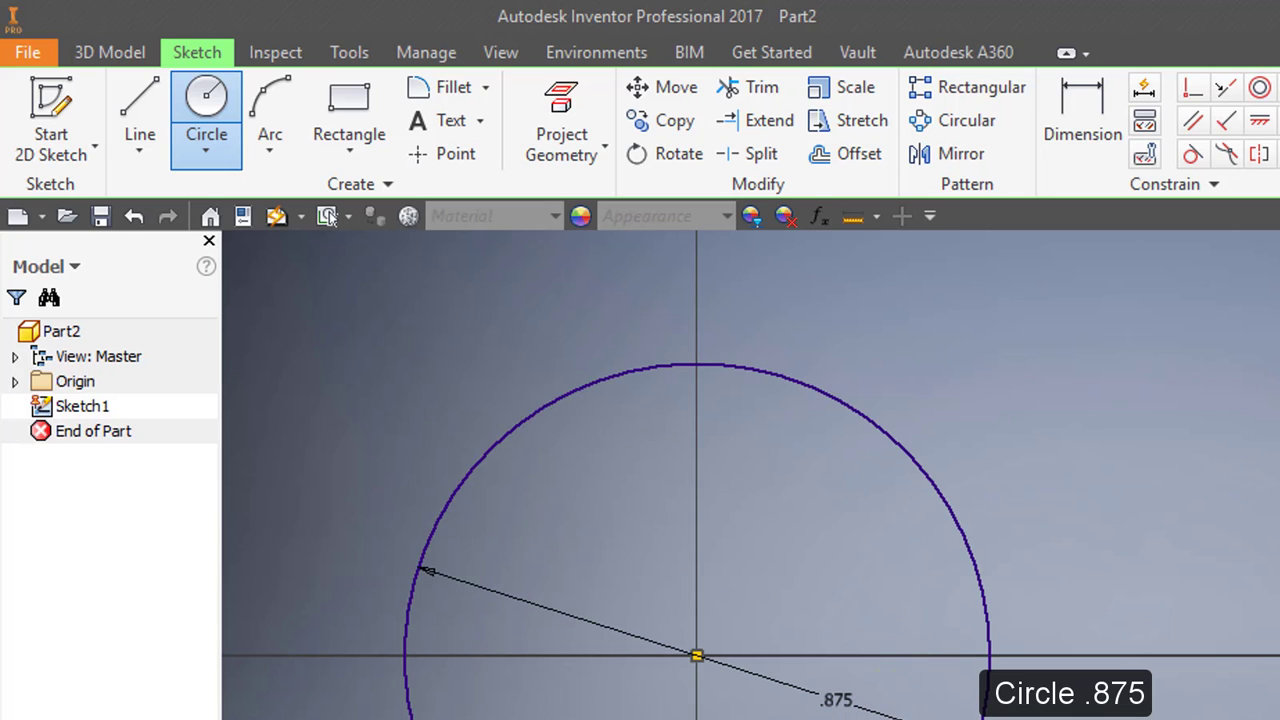
{"action": "left_click", "coordinate": [440, 155]}
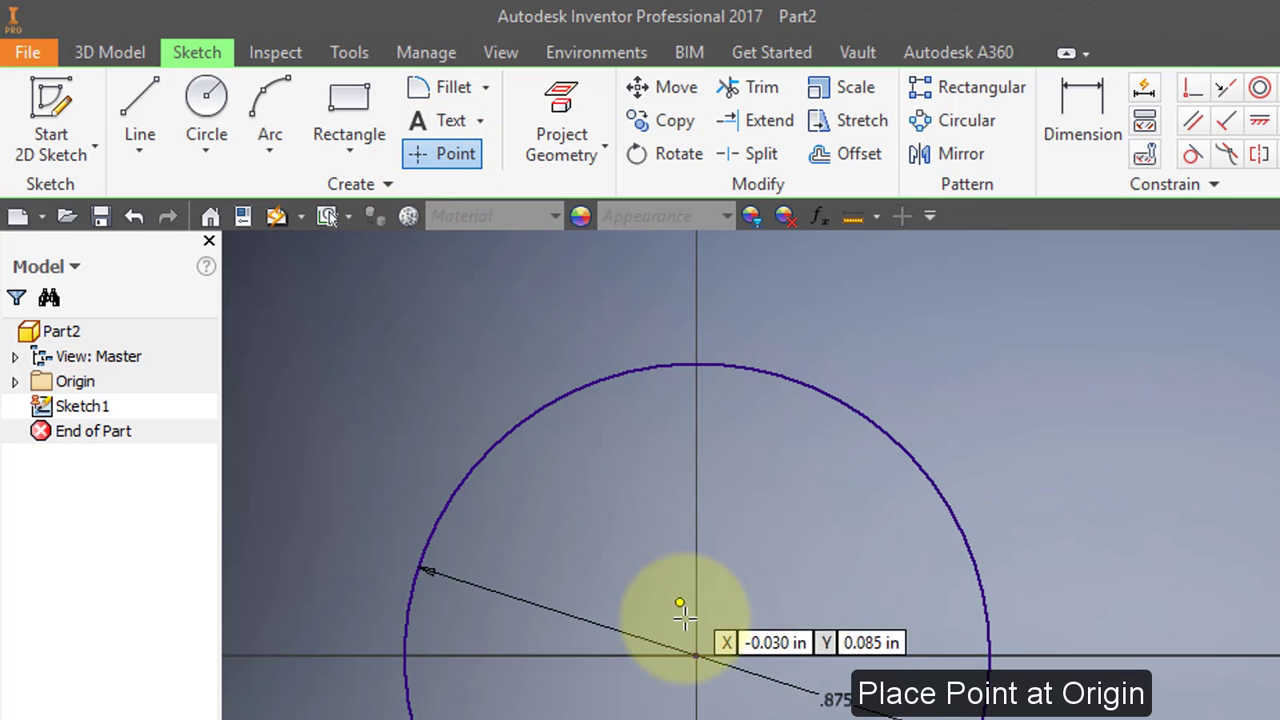
{"action": "left_click", "coordinate": [696, 652]}
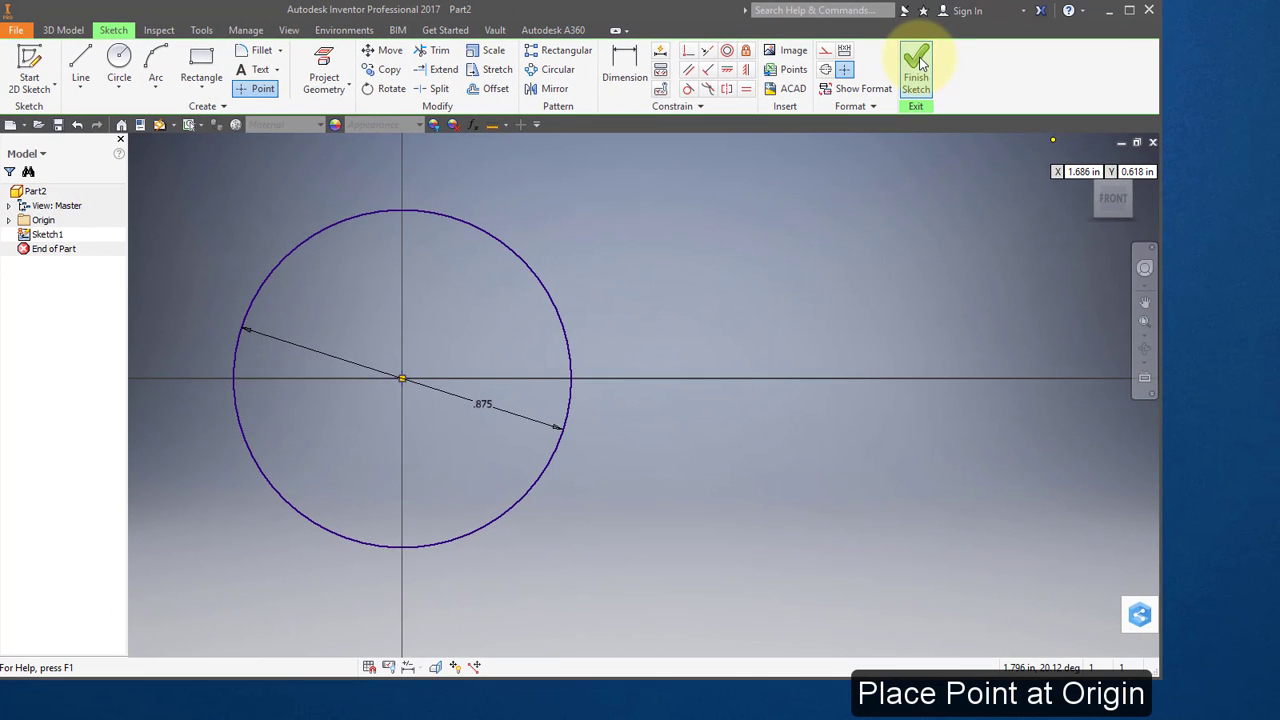
{"action": "left_click", "coordinate": [918, 72]}
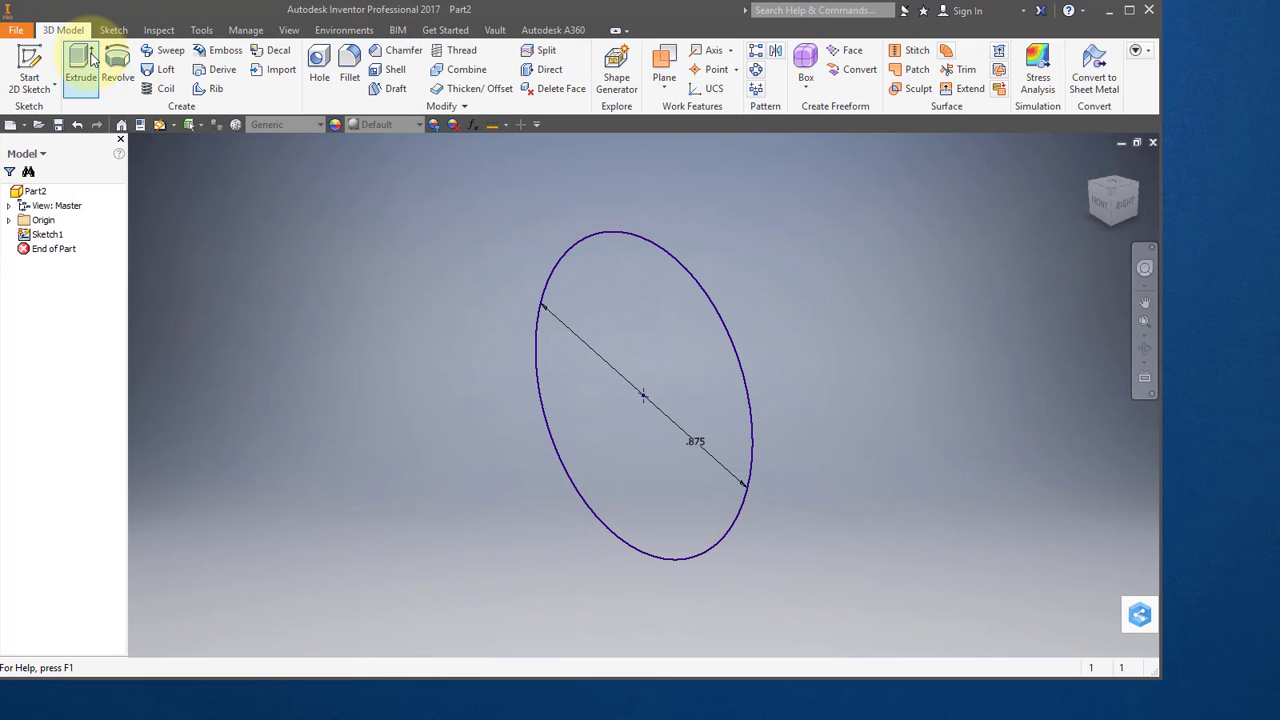
Extrude the 0.875 in circle 4.25 in, reversed direction, into Extrusion1.
{"action": "left_click", "coordinate": [84, 62]}
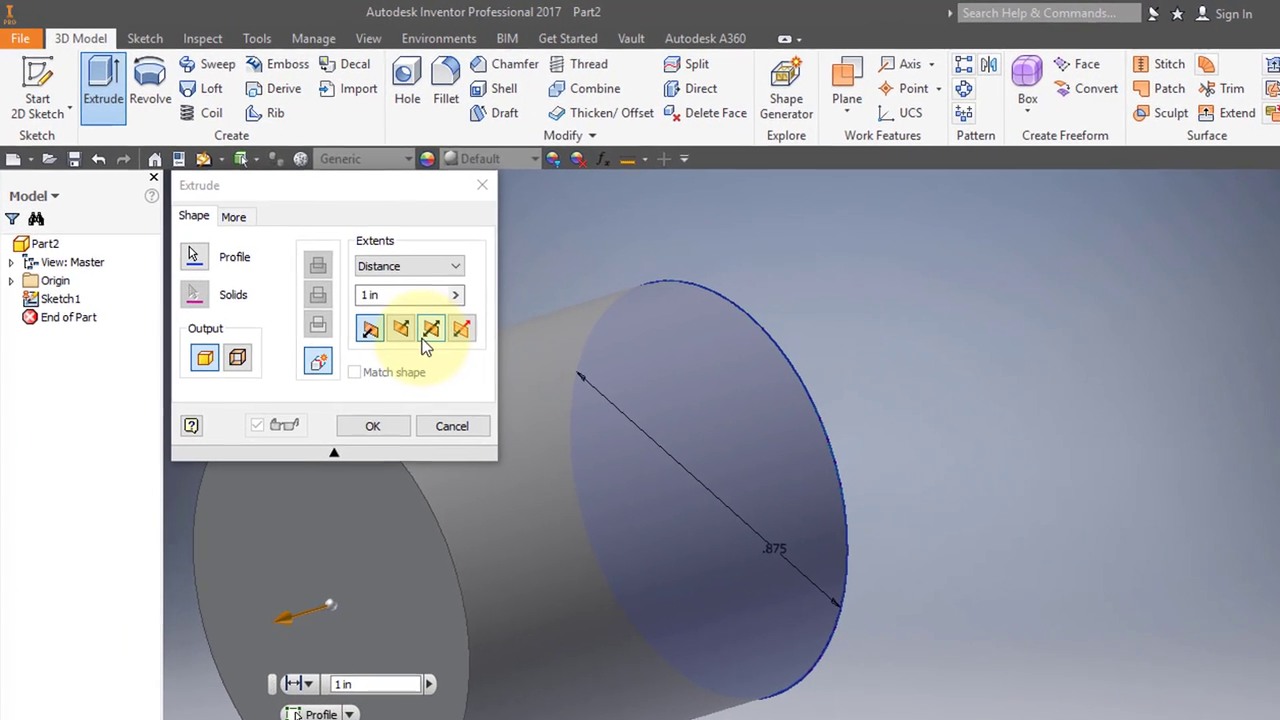
{"action": "left_click", "coordinate": [408, 333]}
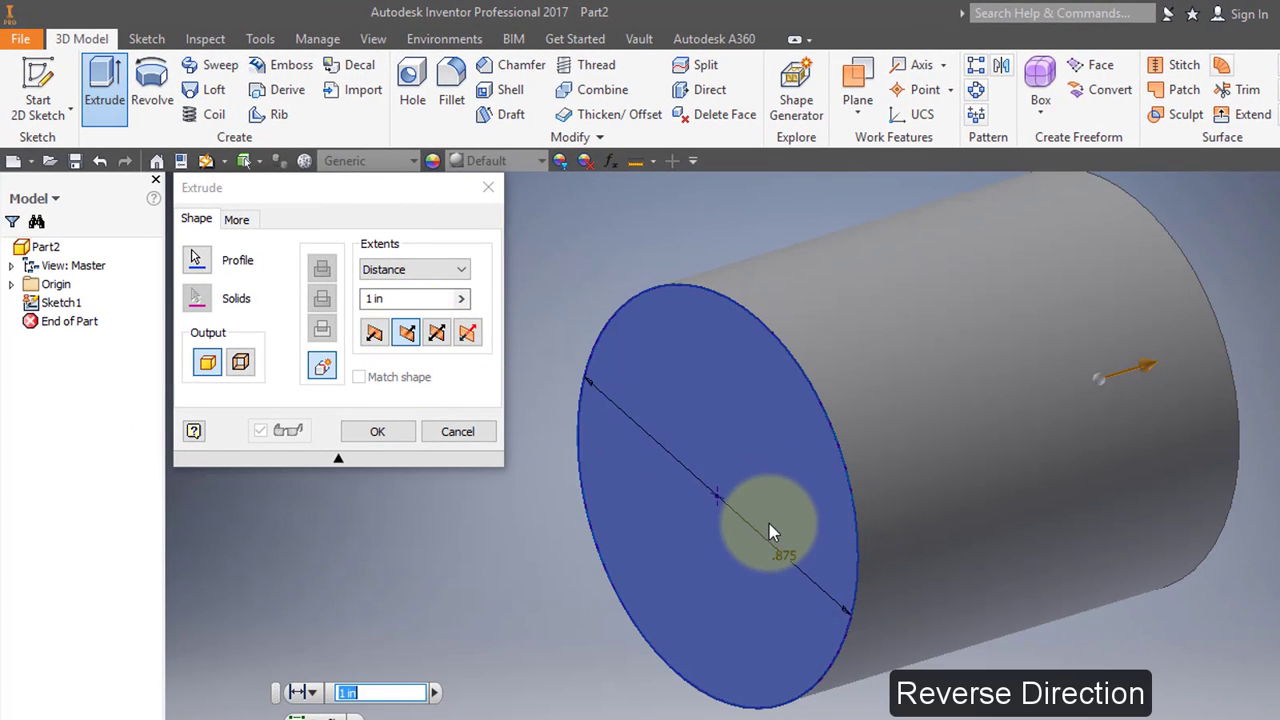
{"action": "double_click", "coordinate": [372, 298]}
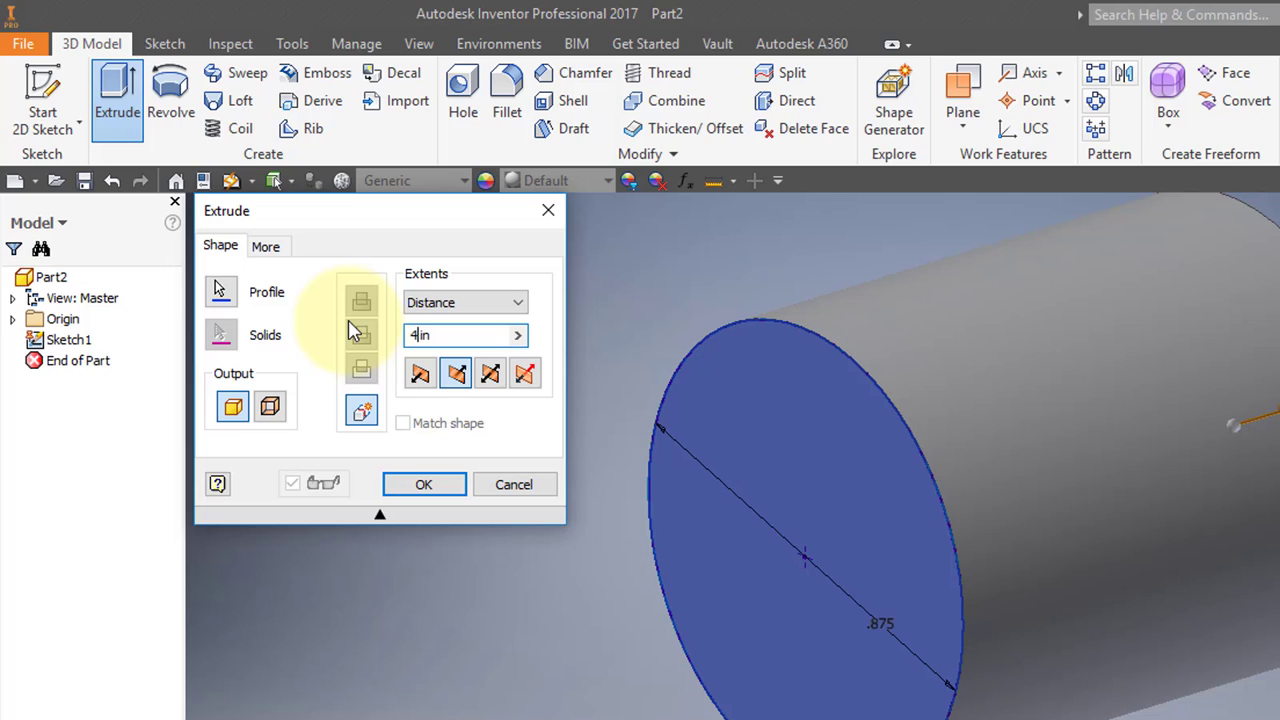
{"action": "type", "text": "4.25"}
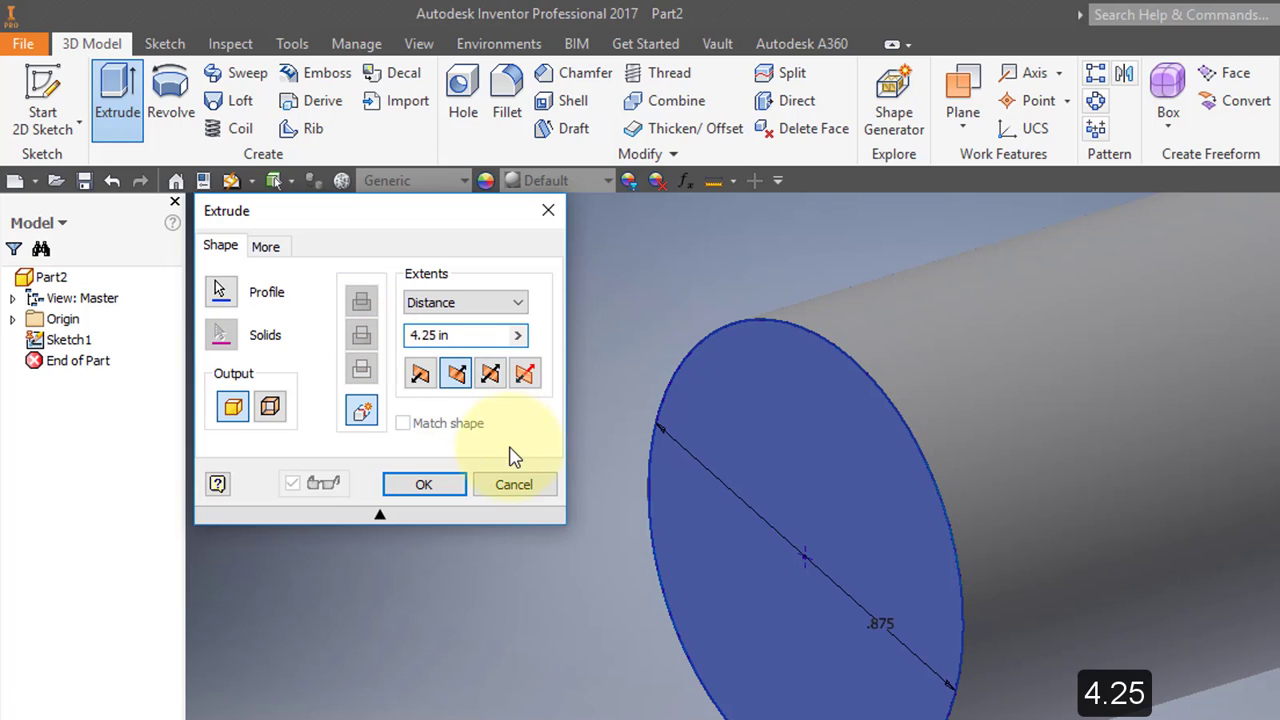
{"action": "left_click", "coordinate": [424, 486]}
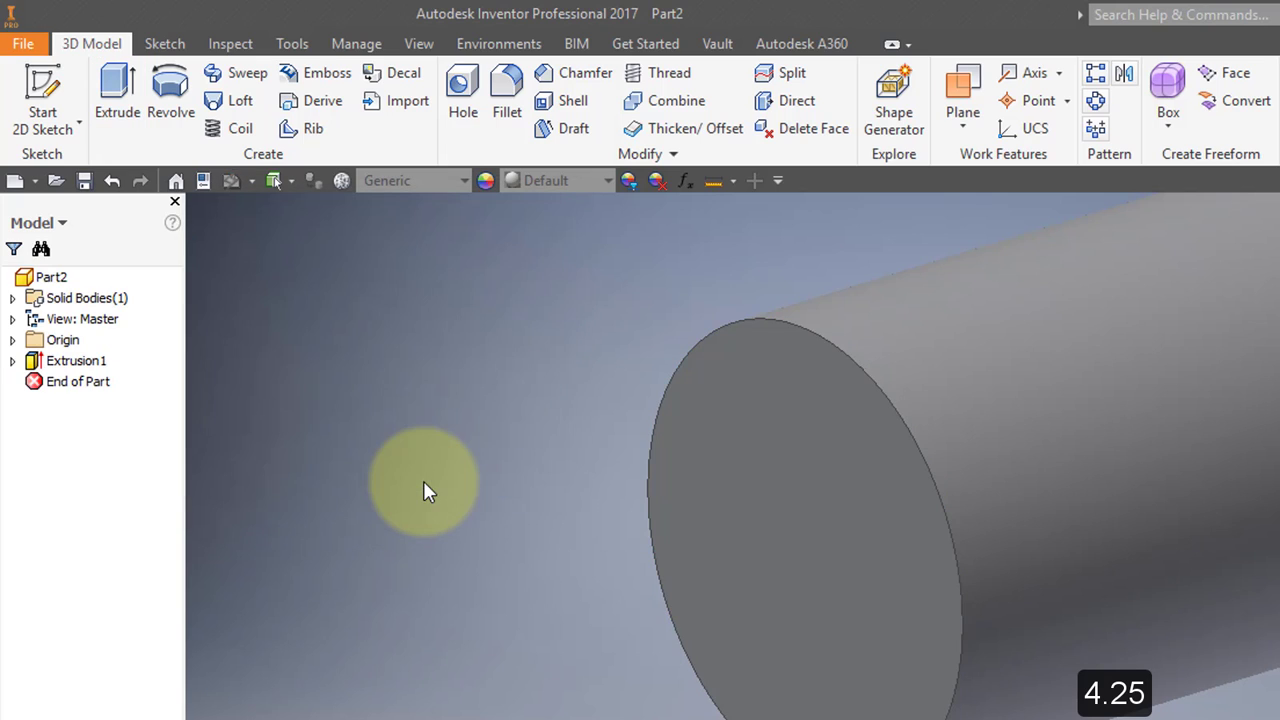
Make Sketch1 under Extrusion1 visible in the model.
{"action": "left_click", "coordinate": [13, 362]}
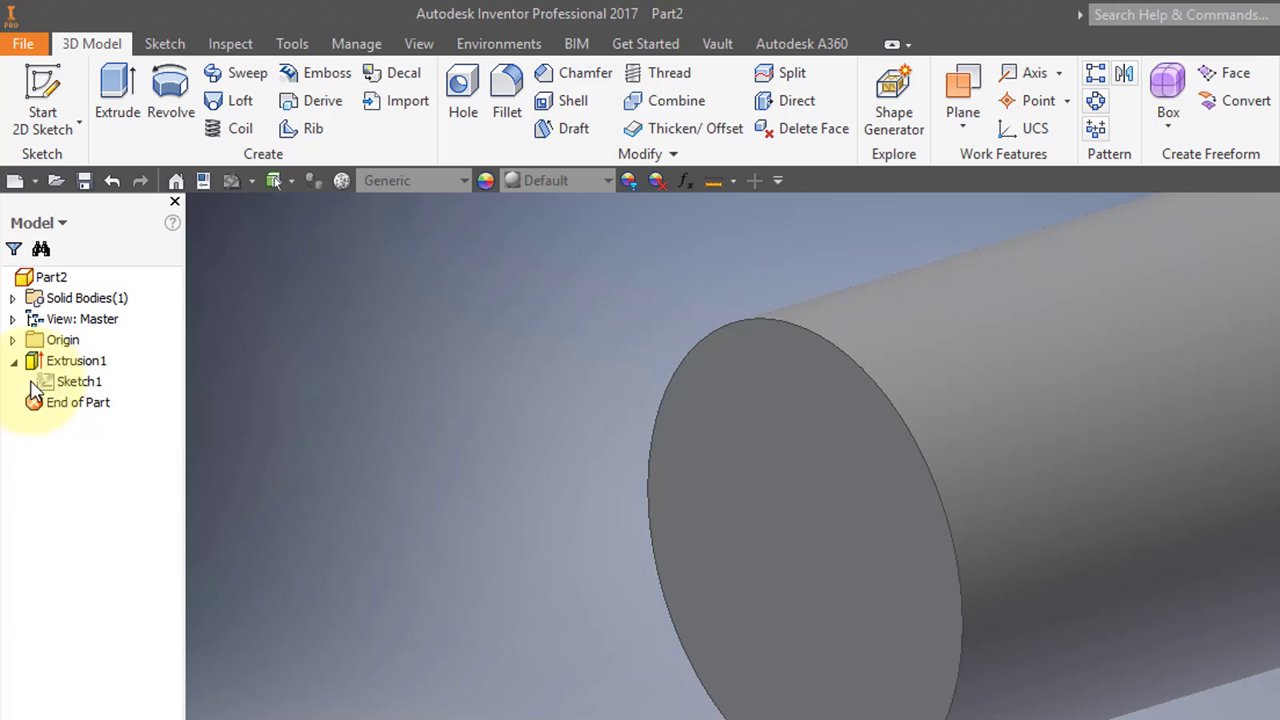
{"action": "right_click", "coordinate": [52, 384]}
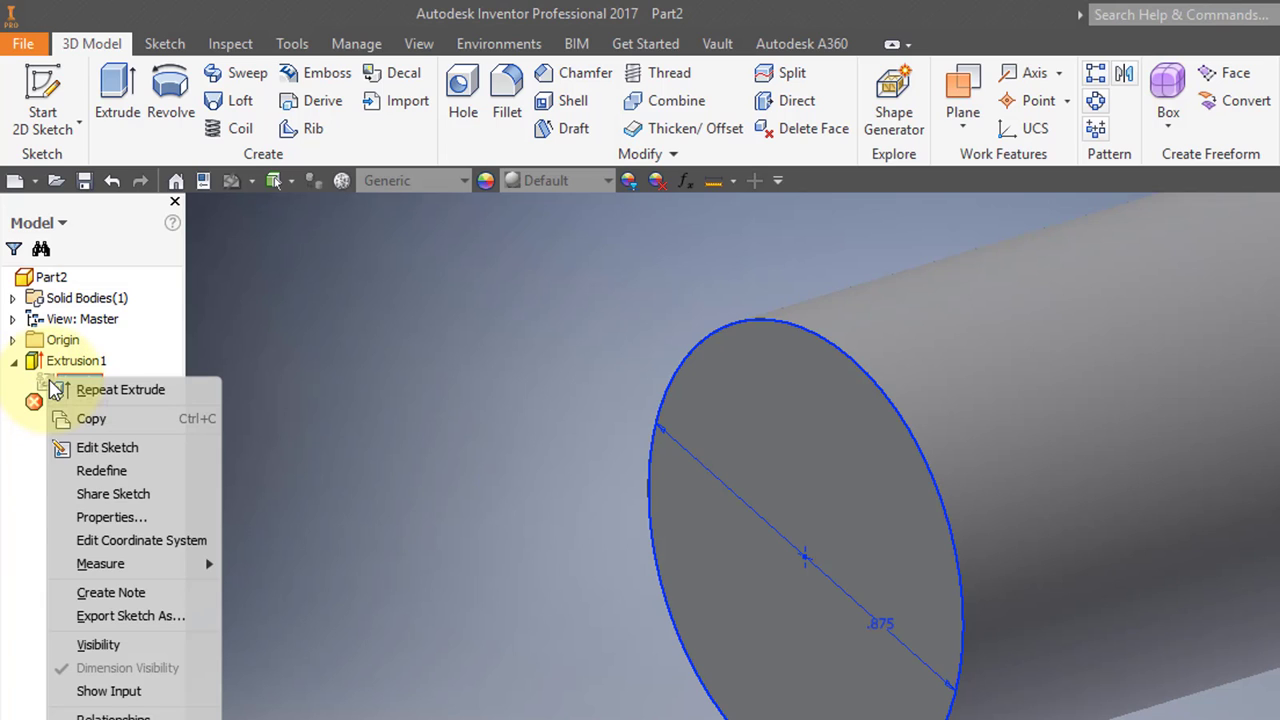
{"action": "left_click", "coordinate": [90, 646]}
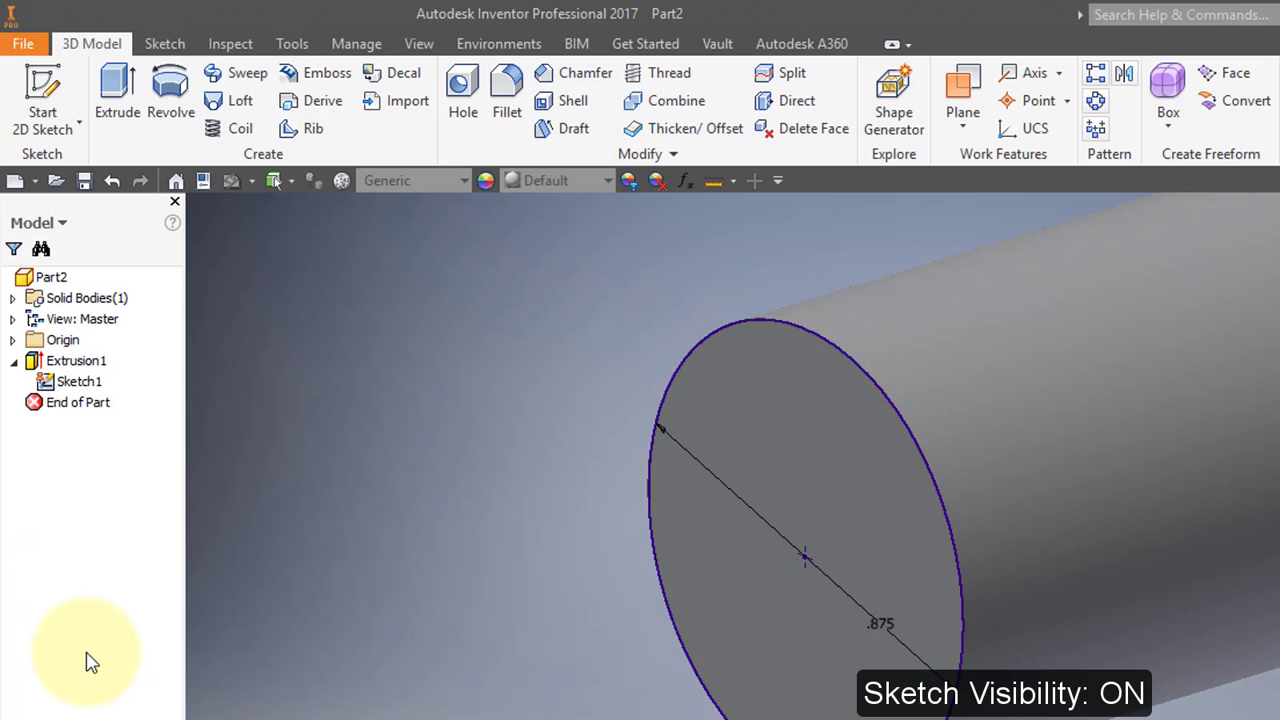
Add a tapped 7/16-14 UNC (0.4375) hole, .875 deep, in the cylinder's end face.
{"action": "left_click", "coordinate": [460, 92]}
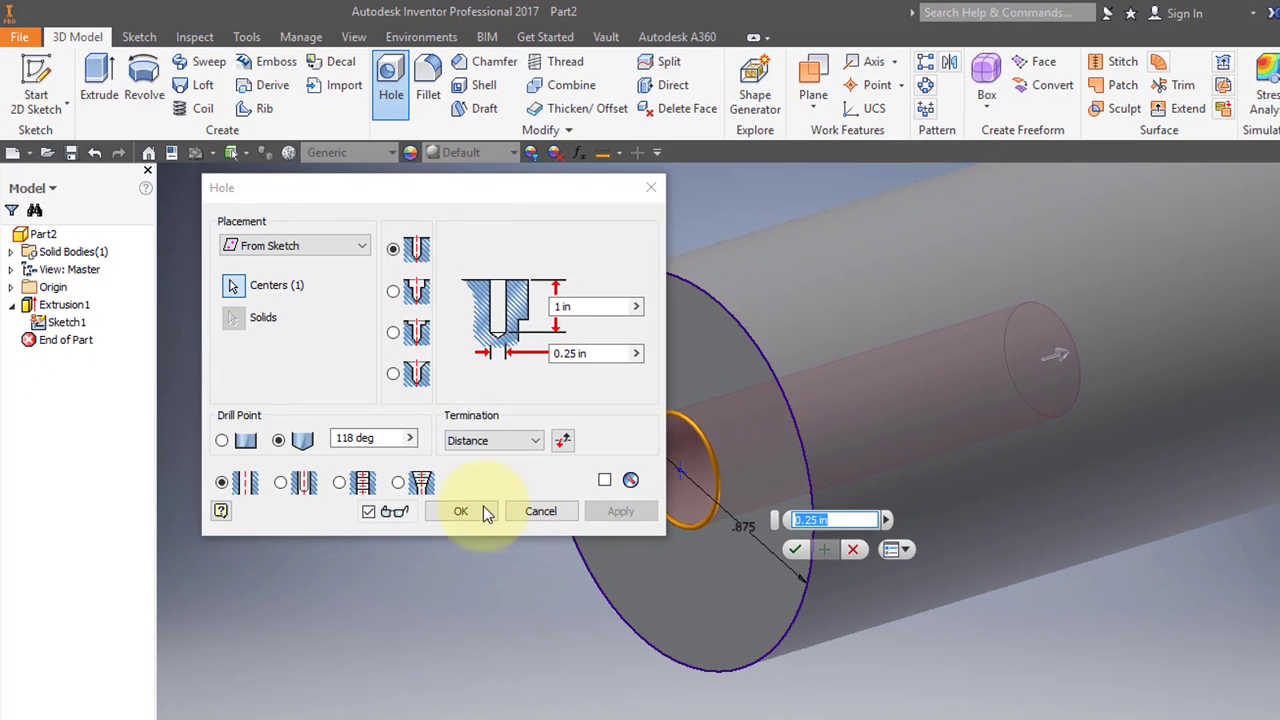
{"action": "left_click", "coordinate": [340, 483]}
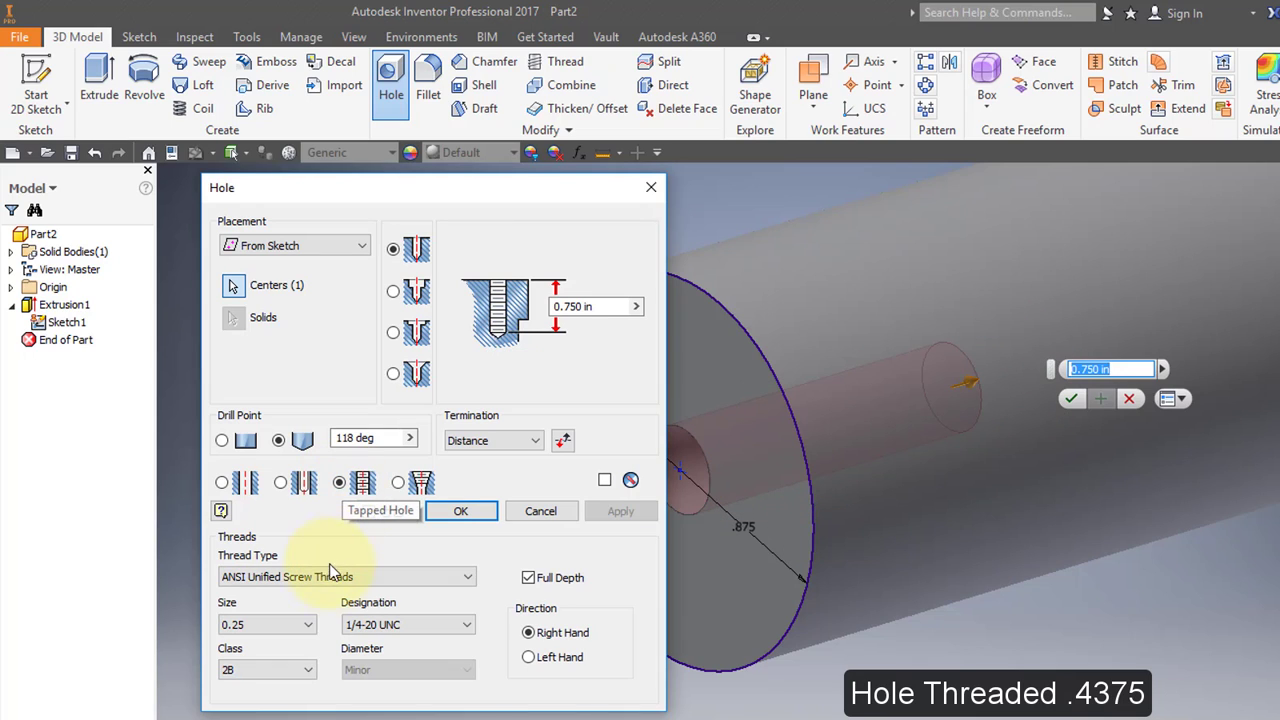
{"action": "left_click", "coordinate": [302, 626]}
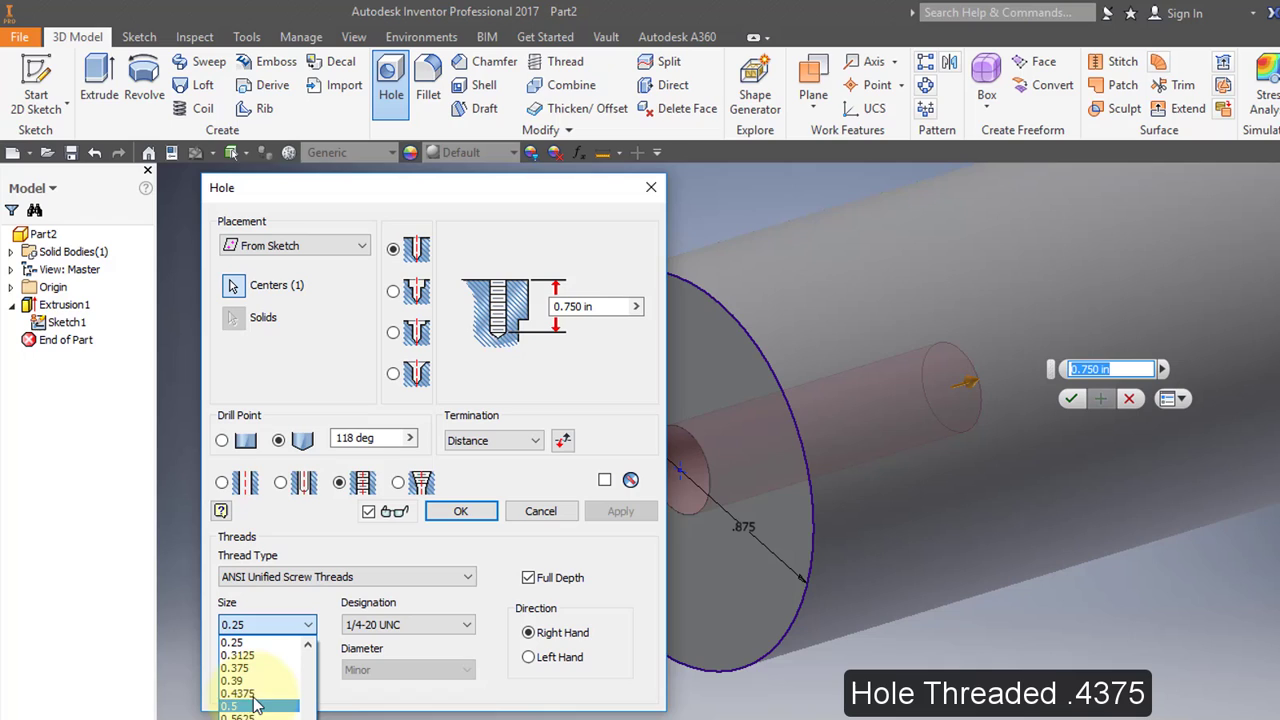
{"action": "left_click", "coordinate": [257, 693]}
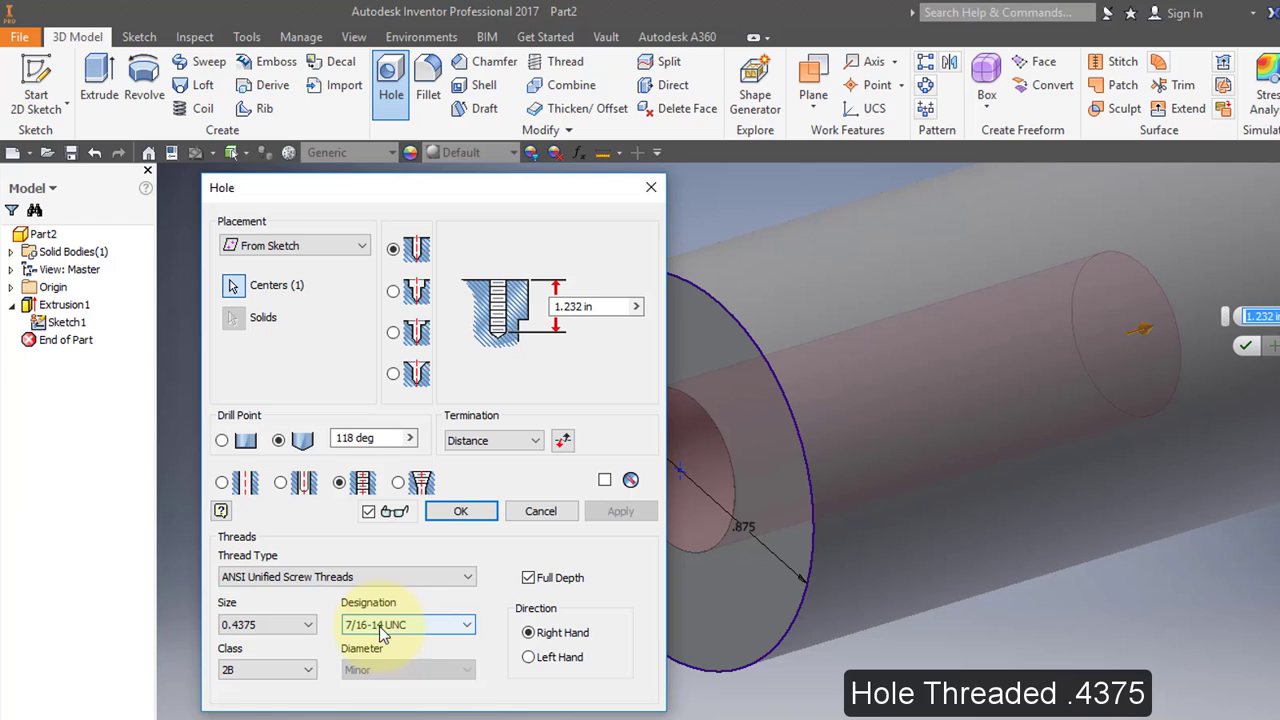
{"action": "left_click", "coordinate": [594, 310]}
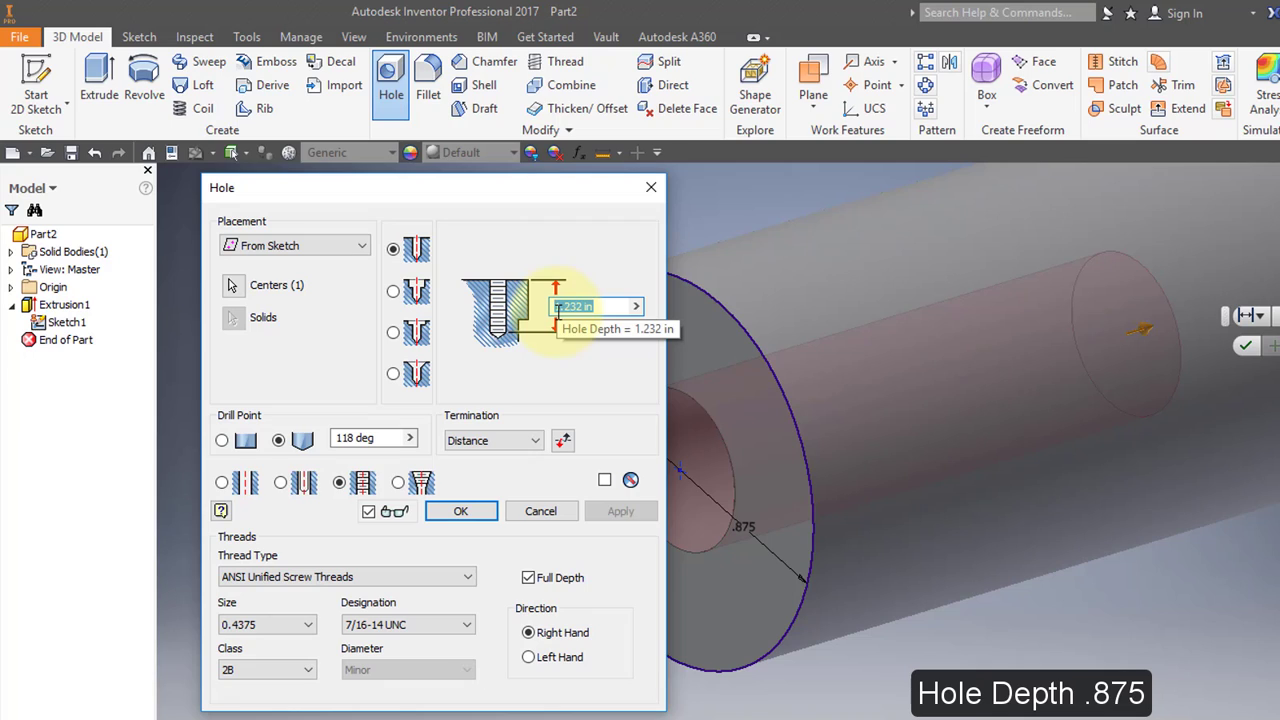
{"action": "key", "text": "BackSpace"}
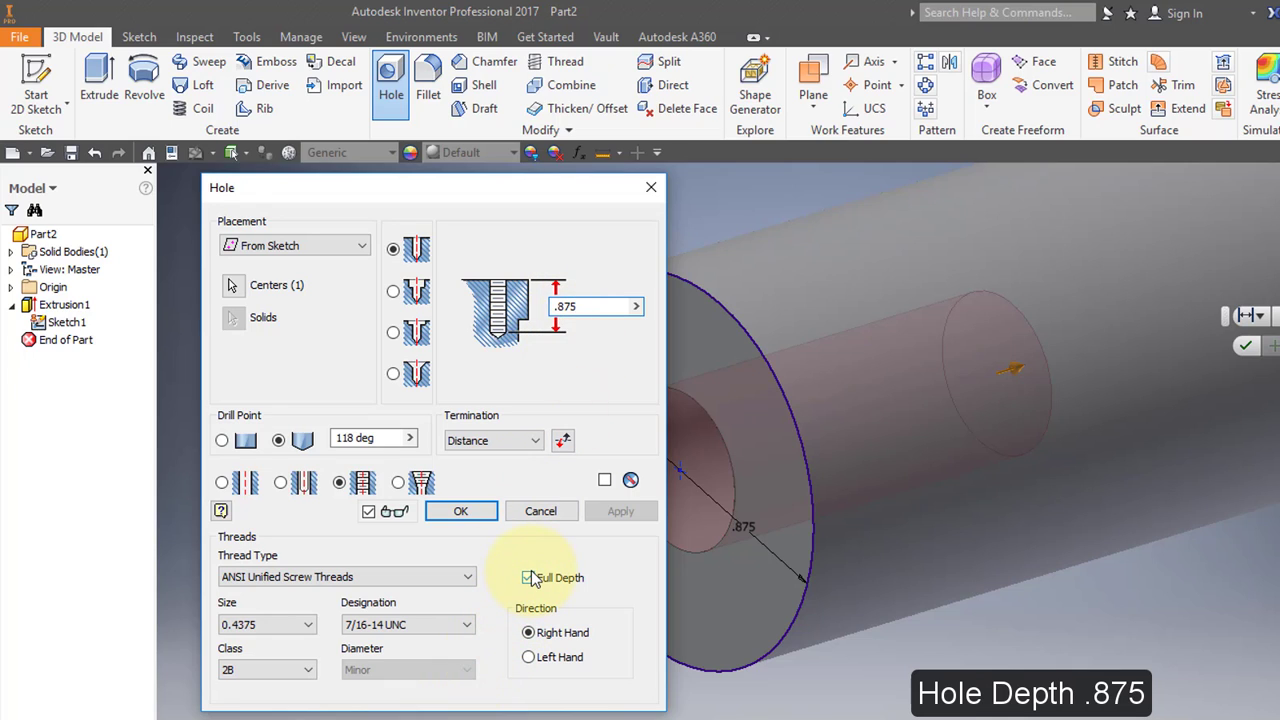
{"action": "left_click", "coordinate": [460, 512]}
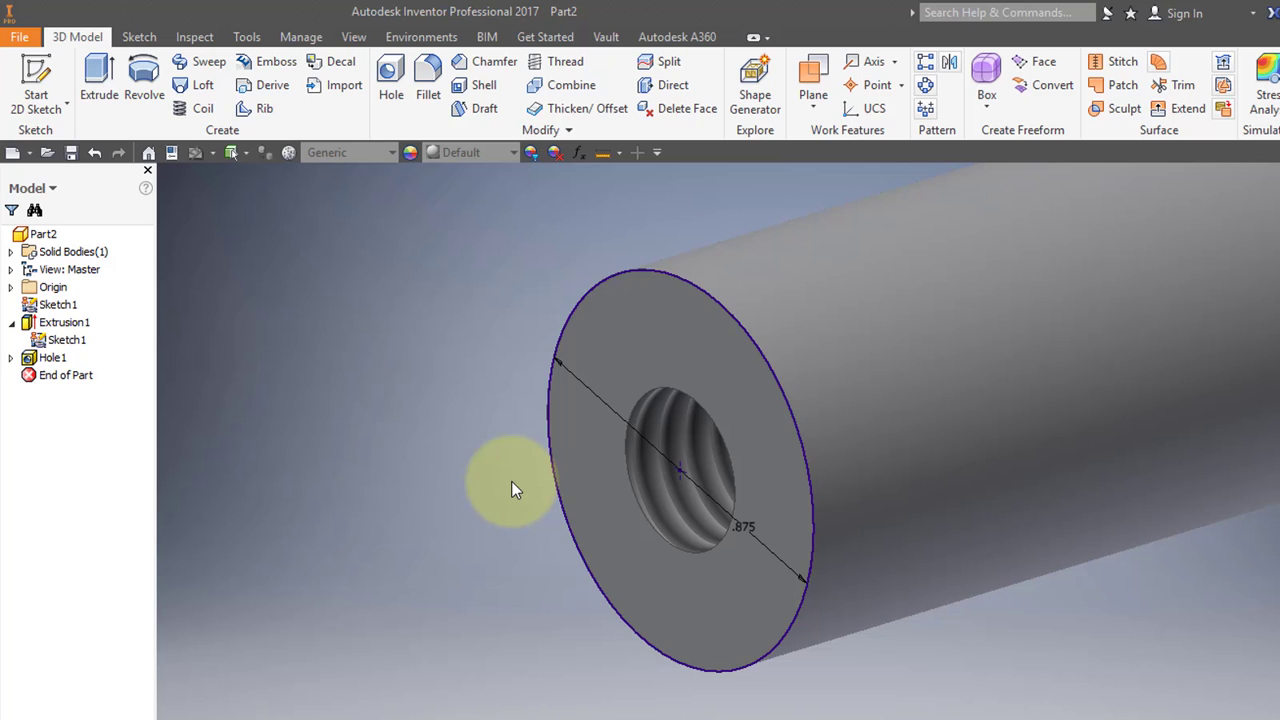
Add a 0.01 in chamfer to the hole-end and far-end circular edges.
{"action": "scroll", "coordinate": [901, 414], "scroll_direction": "down", "scroll_amount": 4}
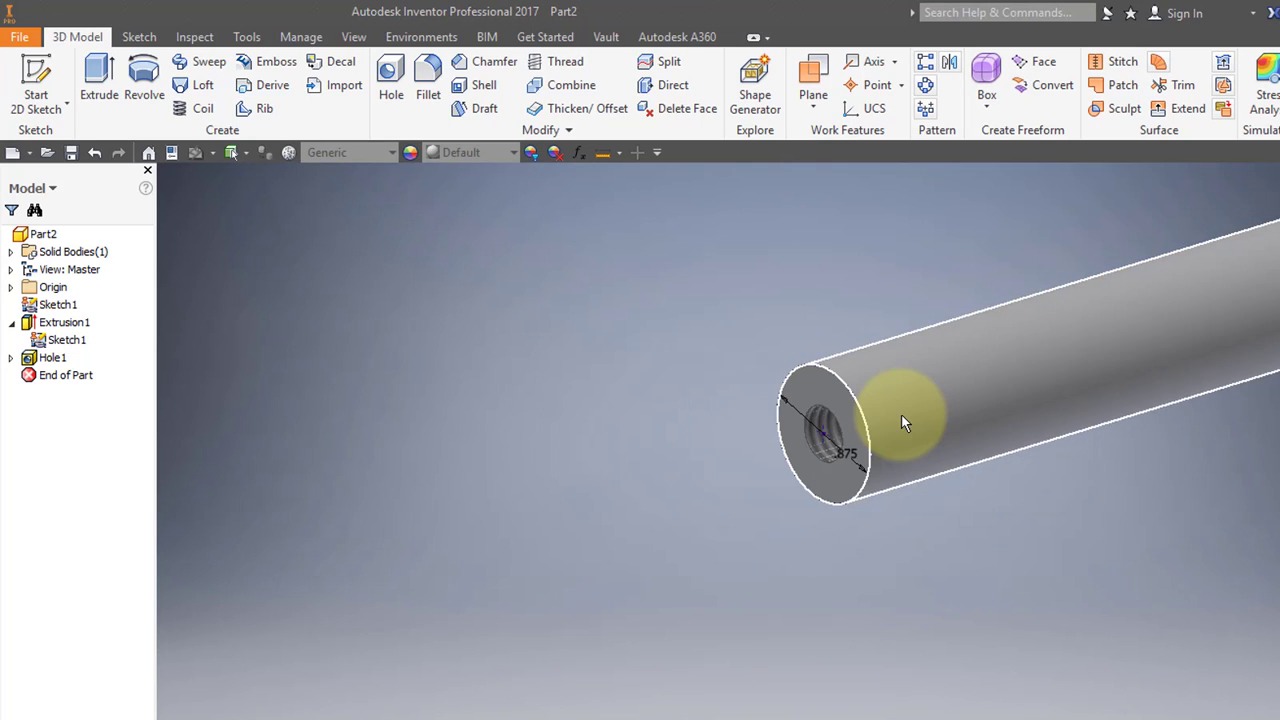
{"action": "middle_click_drag", "start_coordinate": [909, 415], "coordinate": [373, 472]}
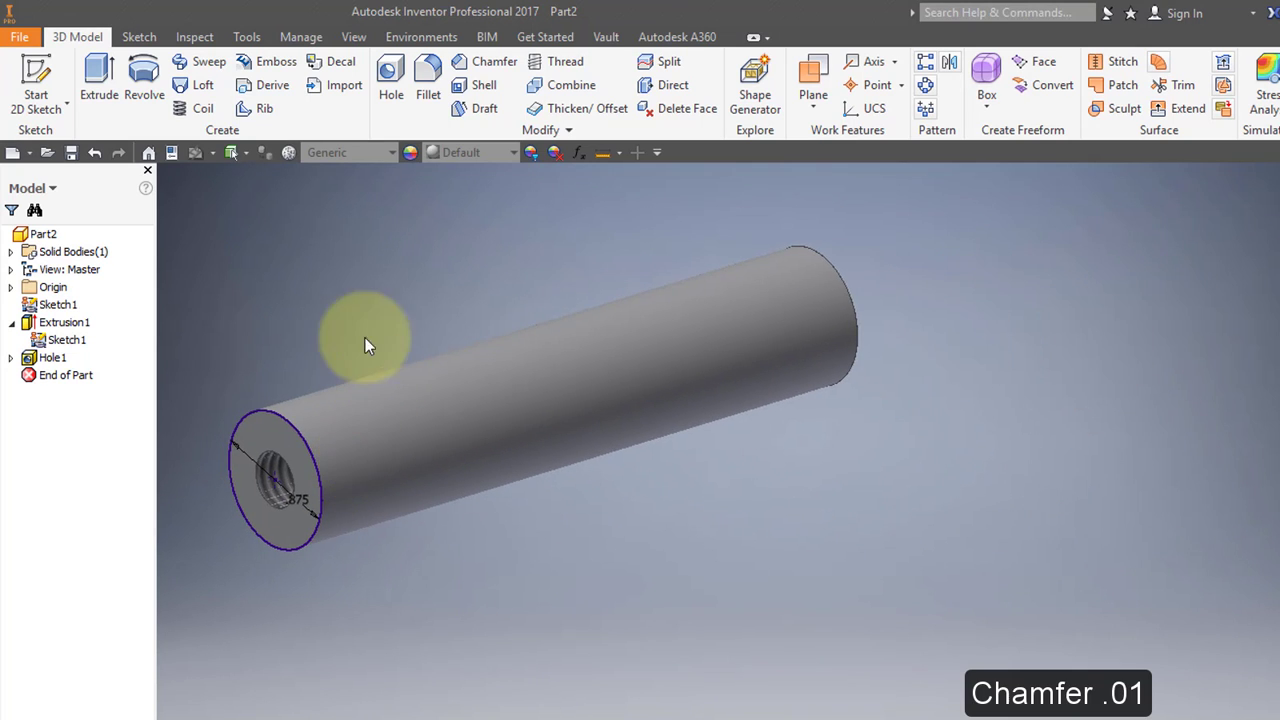
{"action": "left_click", "coordinate": [487, 62]}
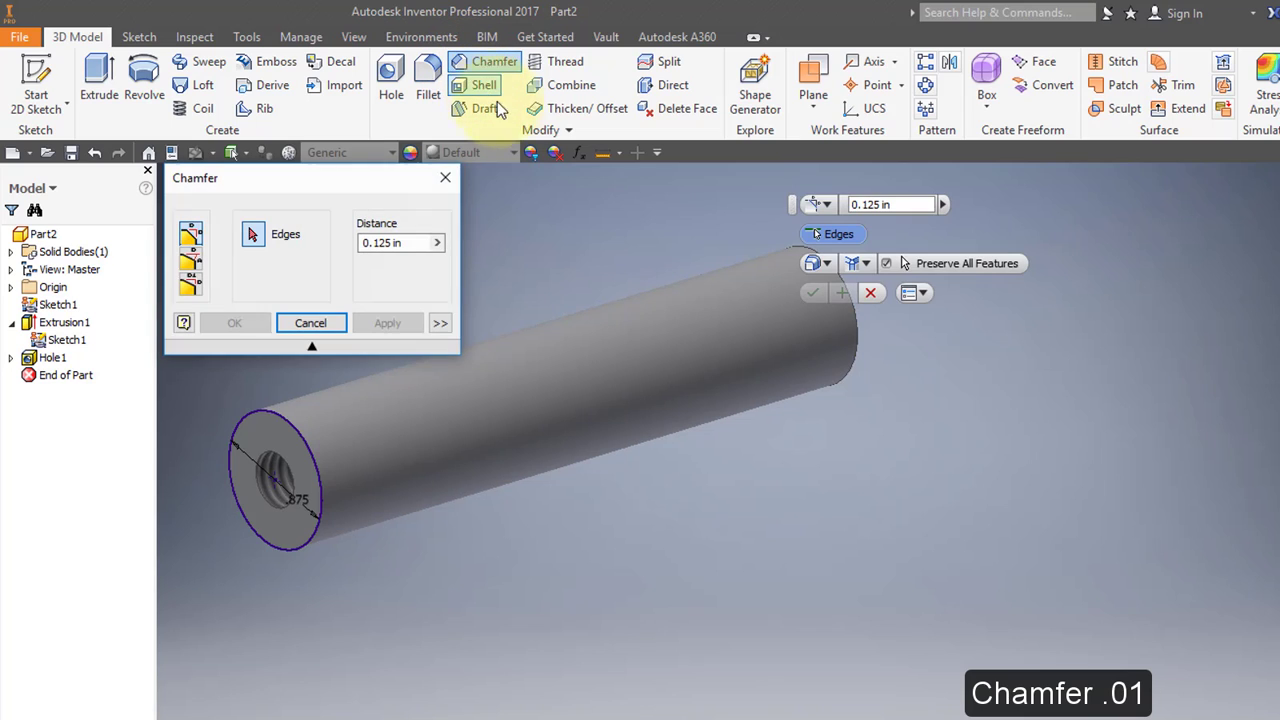
{"action": "left_click", "coordinate": [380, 244]}
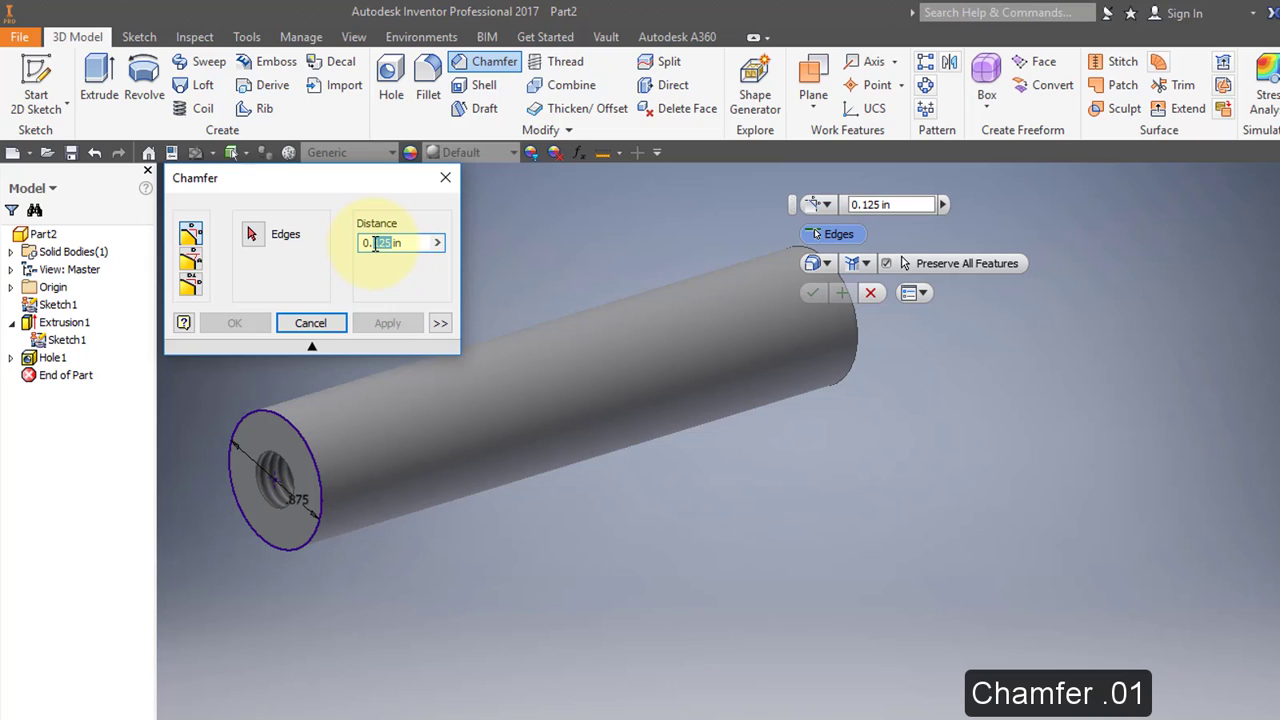
{"action": "type", "text": "01"}
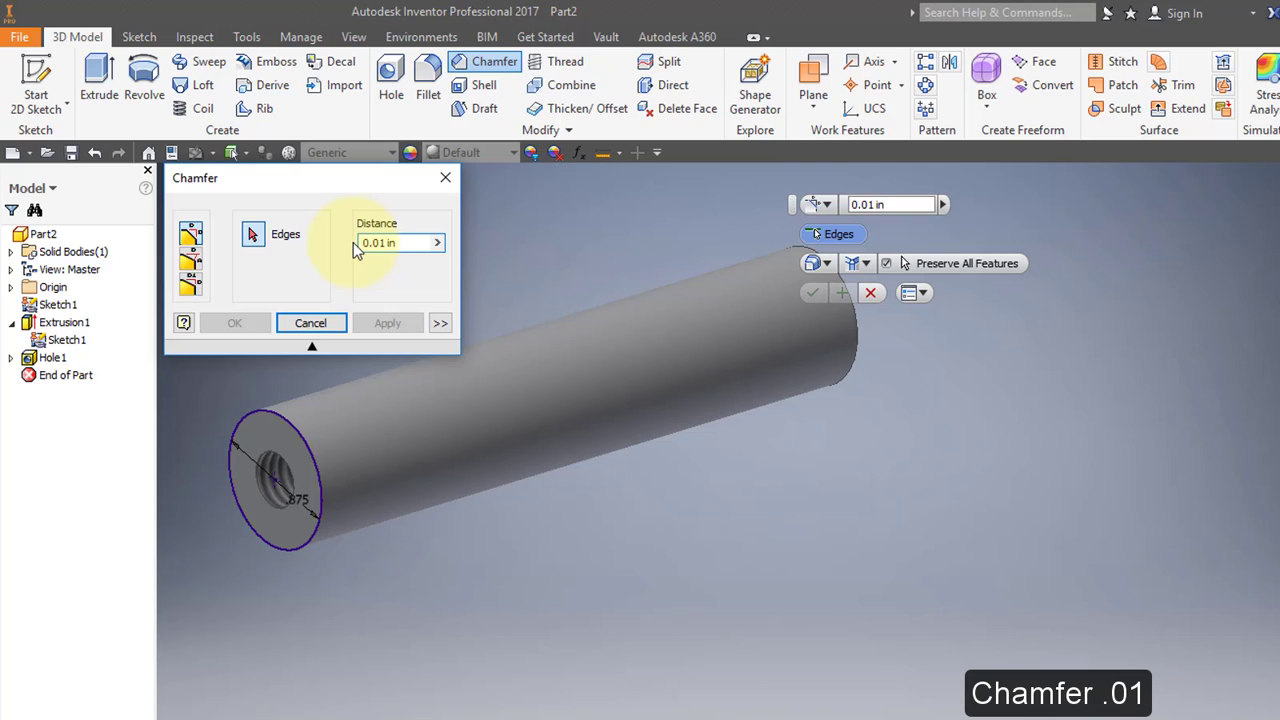
{"action": "left_click", "coordinate": [307, 445]}
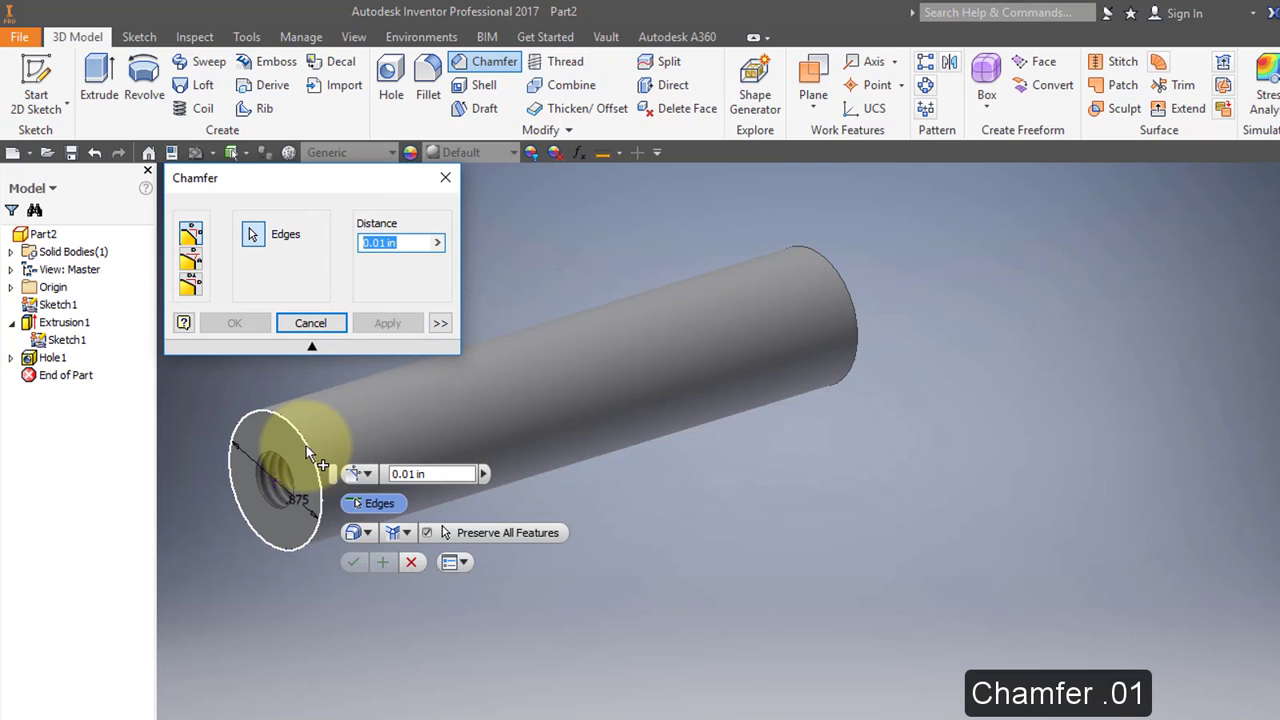
{"action": "left_click", "coordinate": [852, 292]}
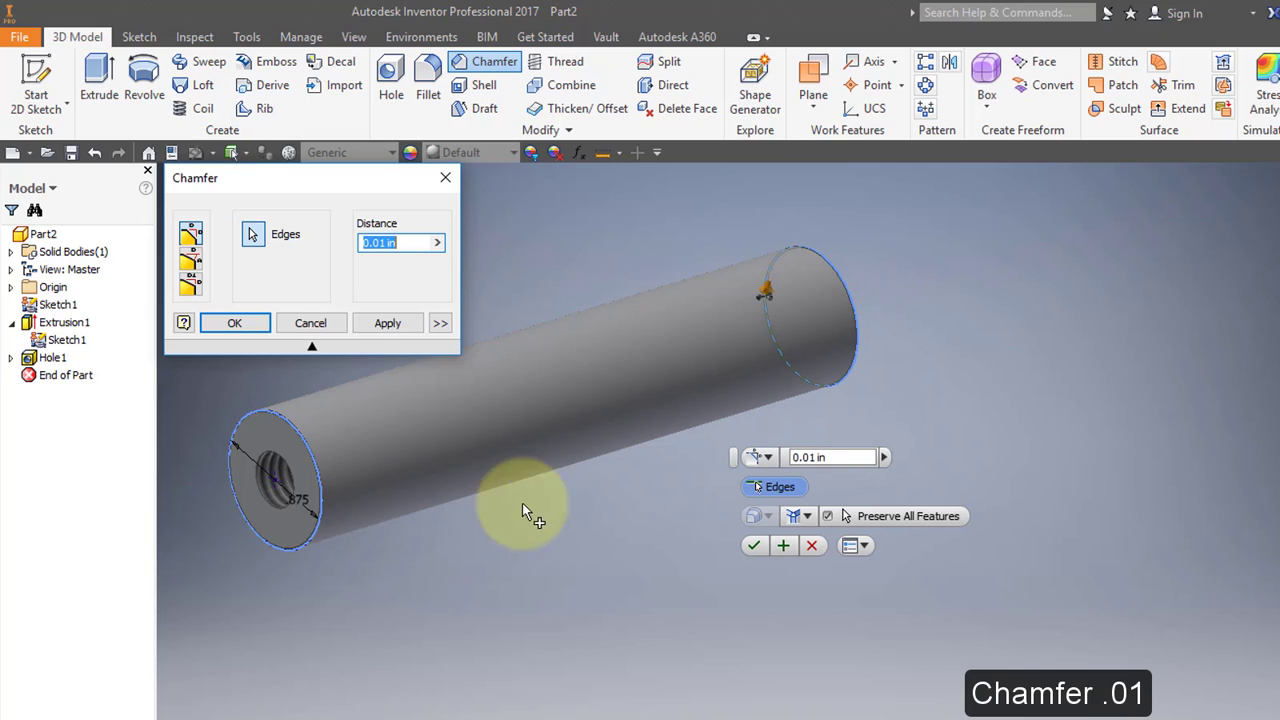
{"action": "left_click", "coordinate": [234, 322]}
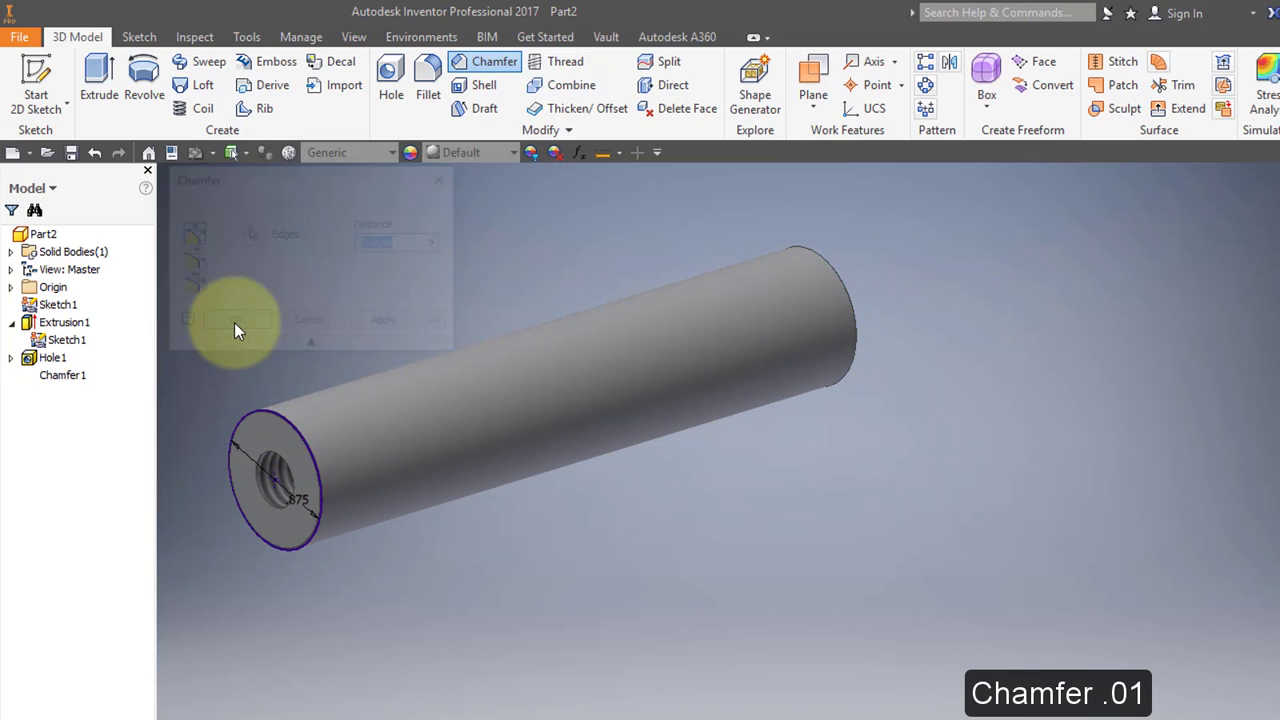
Hide Sketch1 and set the part material to Aluminum 6061.
{"action": "right_click", "coordinate": [57, 342]}
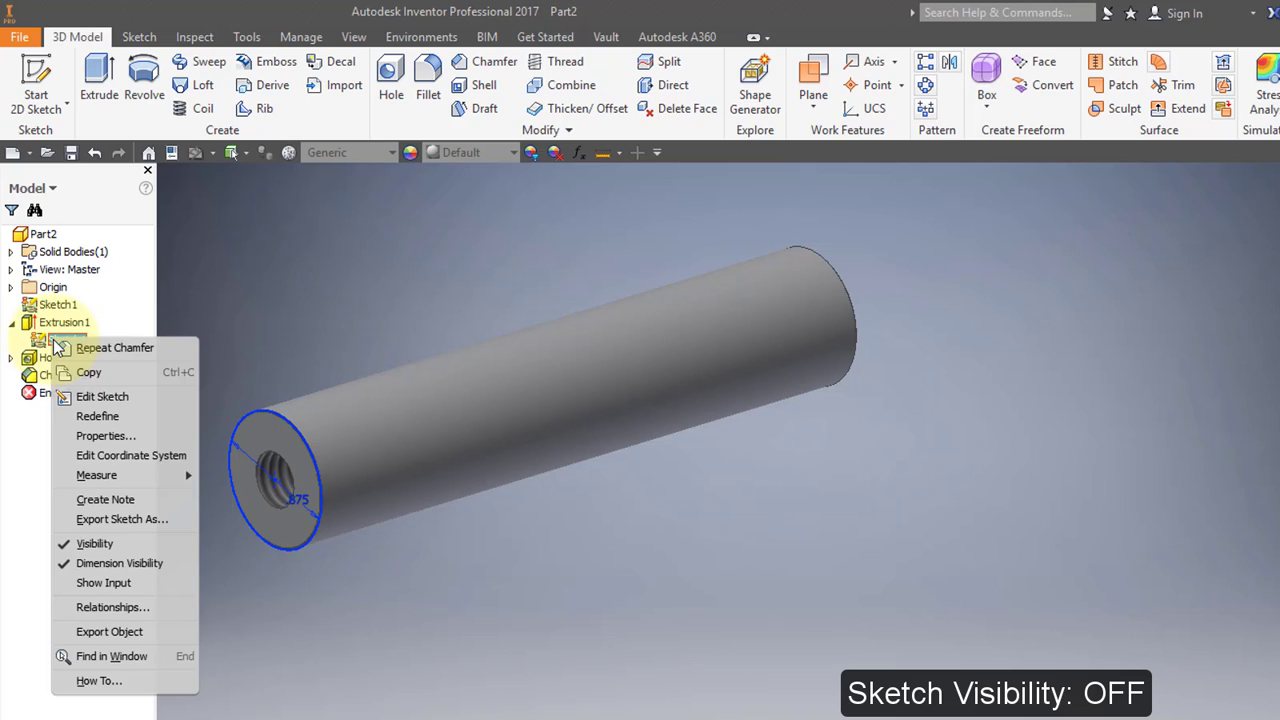
{"action": "left_click", "coordinate": [94, 543]}
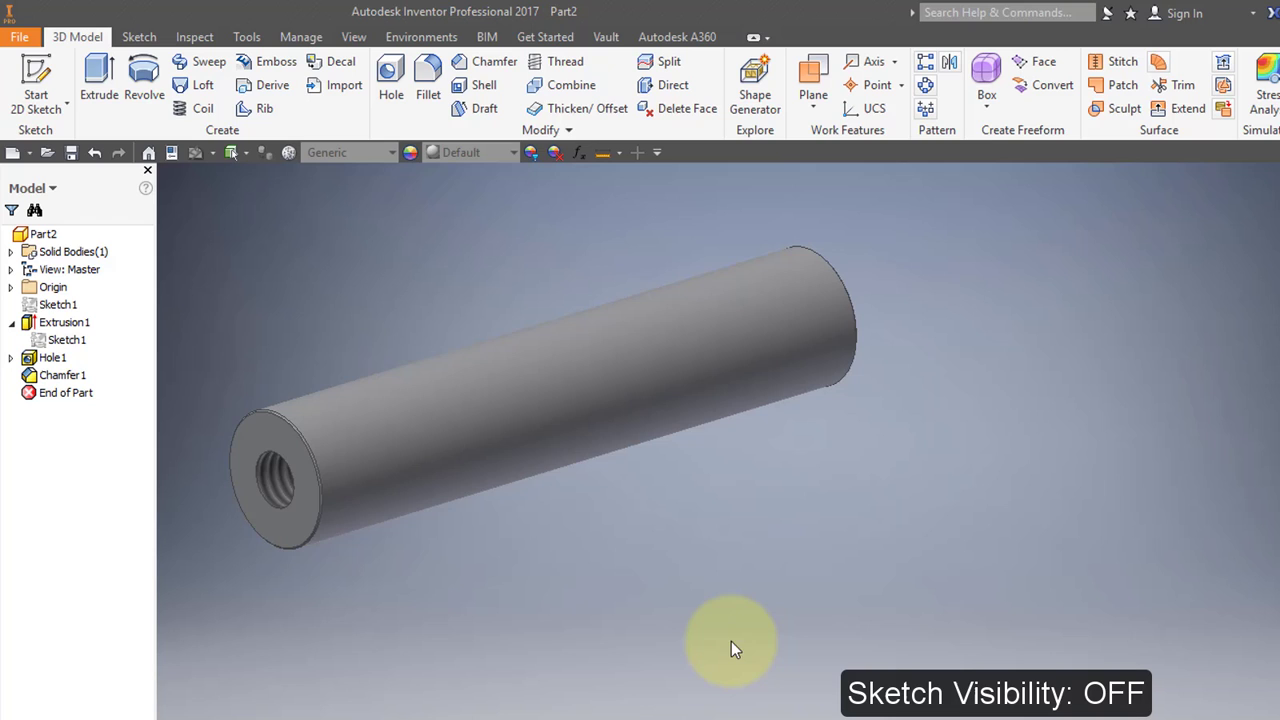
{"action": "left_click", "coordinate": [392, 154]}
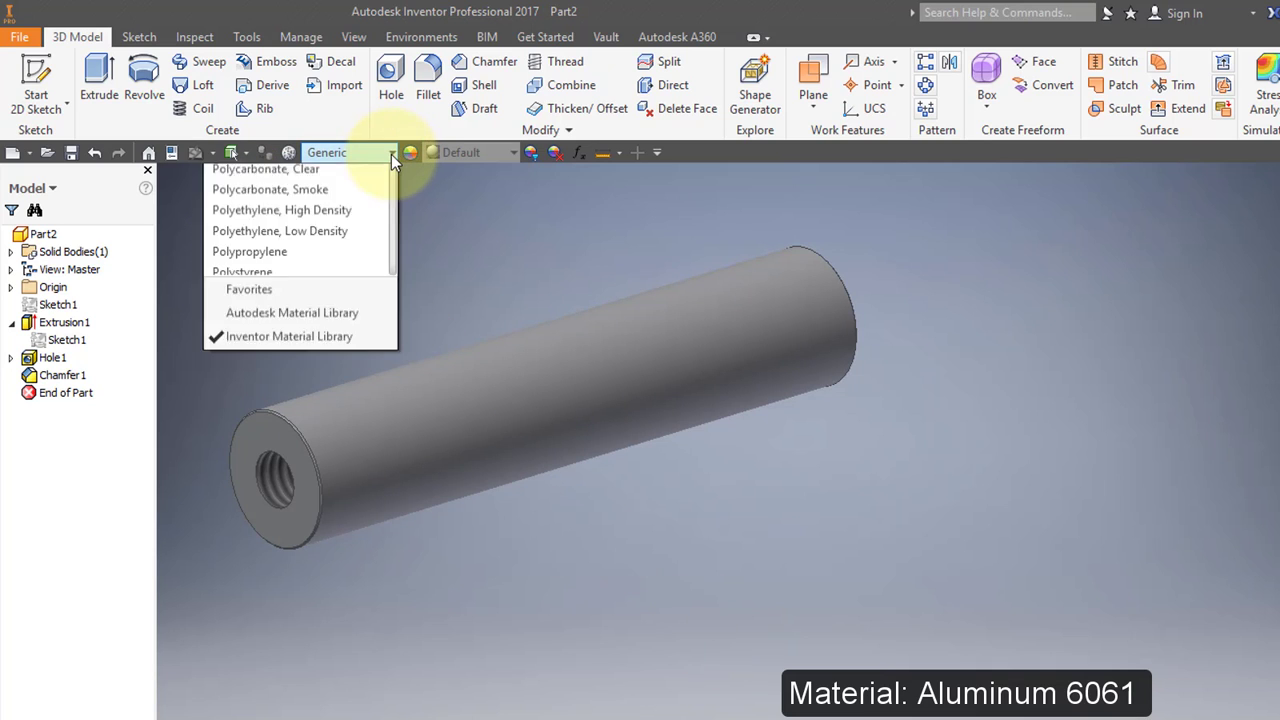
{"action": "scroll", "coordinate": [365, 330], "scroll_direction": "up", "scroll_amount": 5}
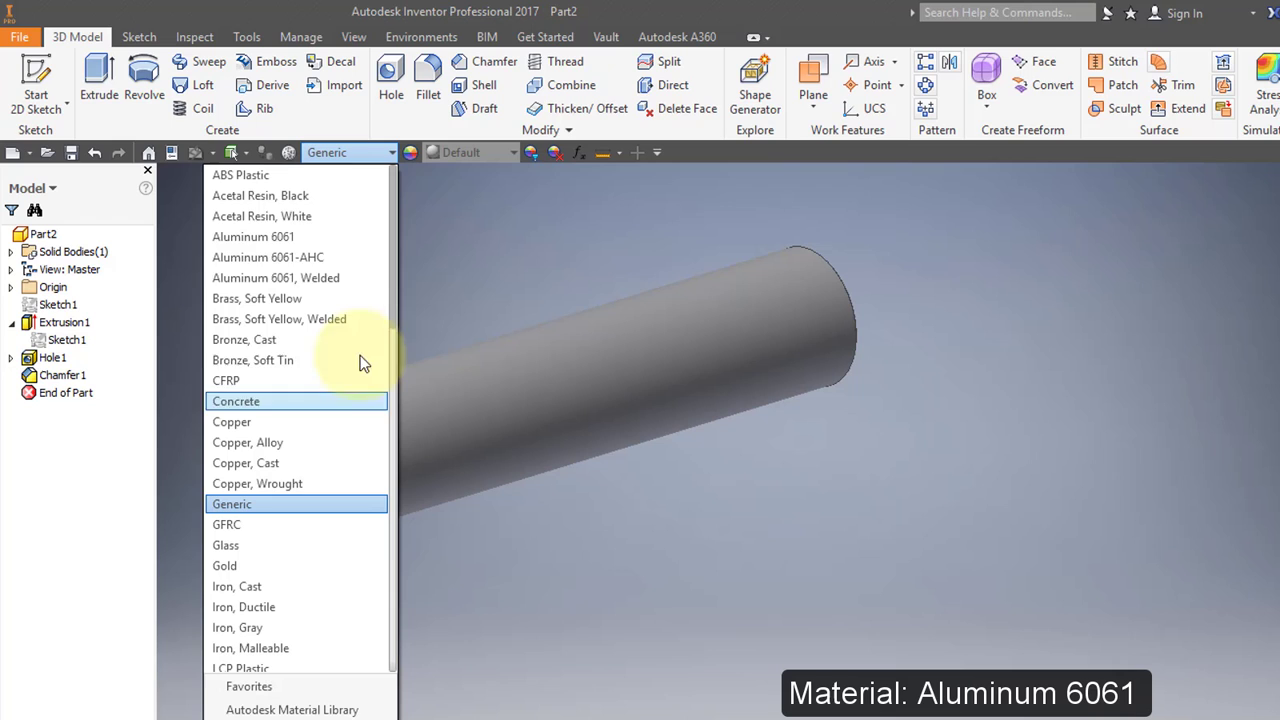
{"action": "left_click", "coordinate": [326, 243]}
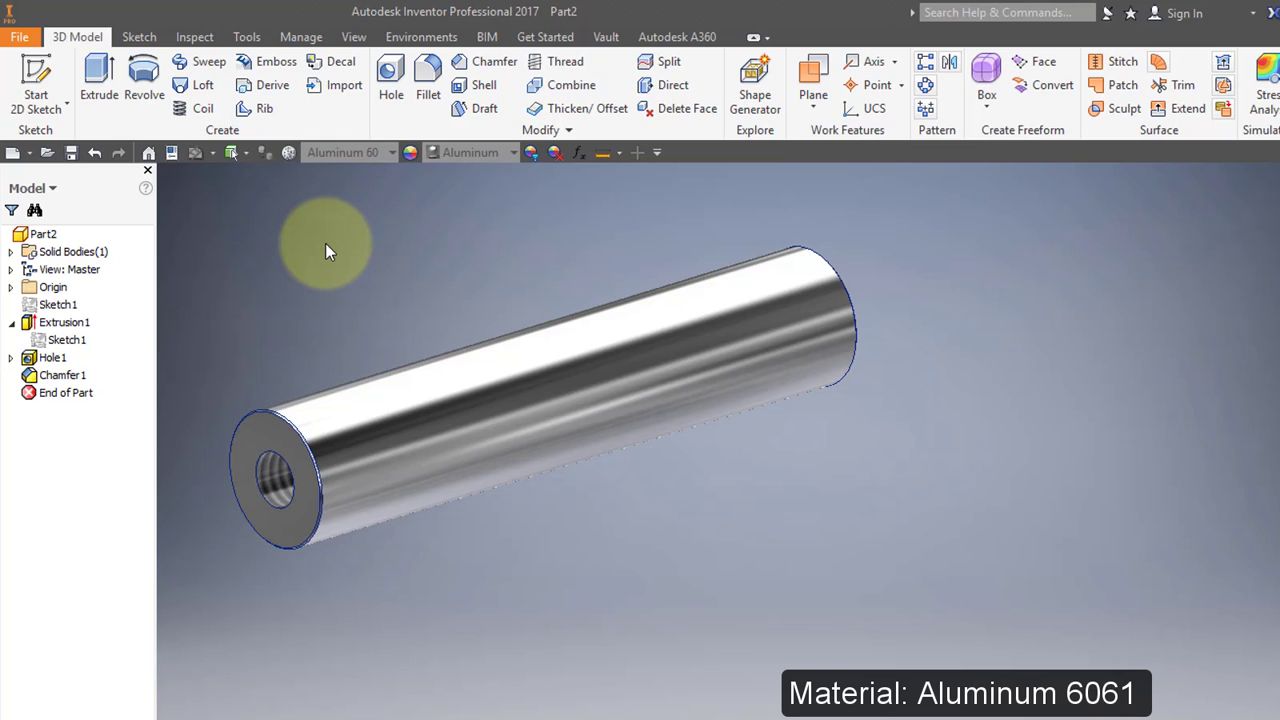
In the project iProperties, enter Part Number 3, Description 'Handle Insert', Revision Number A.
{"action": "left_click", "coordinate": [185, 155]}
{"action": "left_click", "coordinate": [466, 214]}
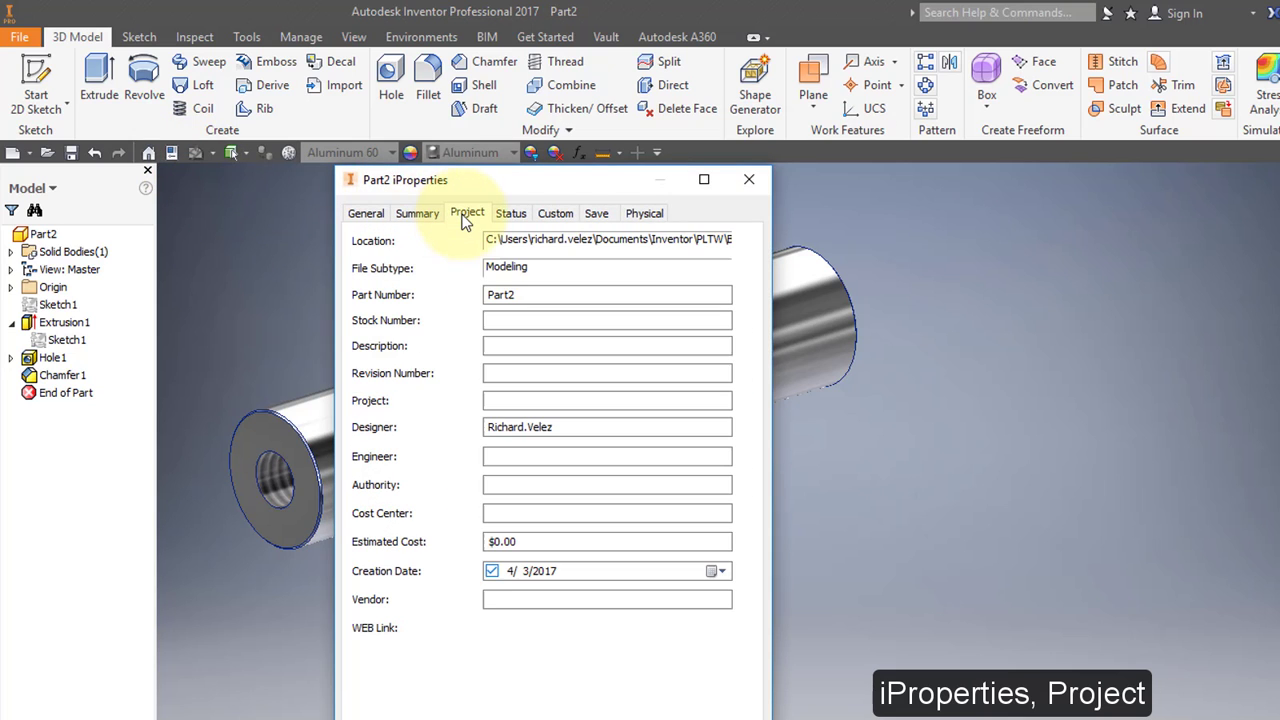
{"action": "left_click", "coordinate": [525, 295]}
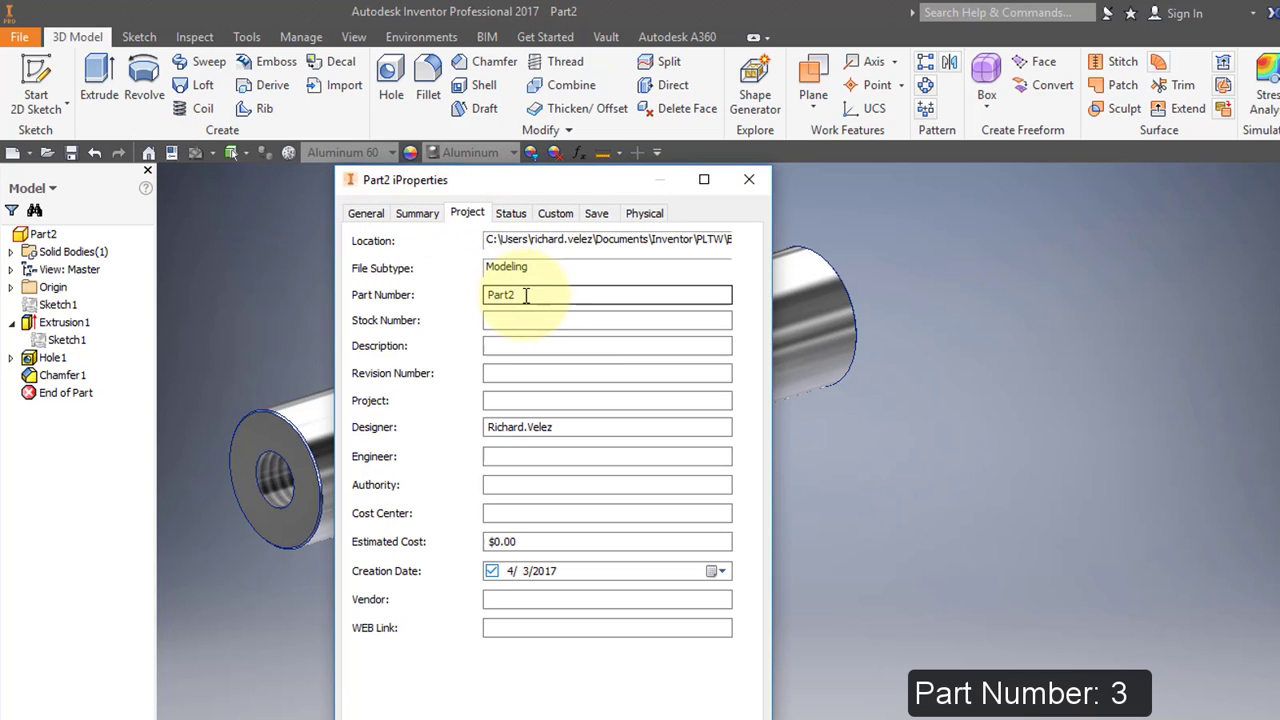
{"action": "left_click_drag", "start_coordinate": [525, 295], "coordinate": [463, 297]}
{"action": "type", "text": "3"}
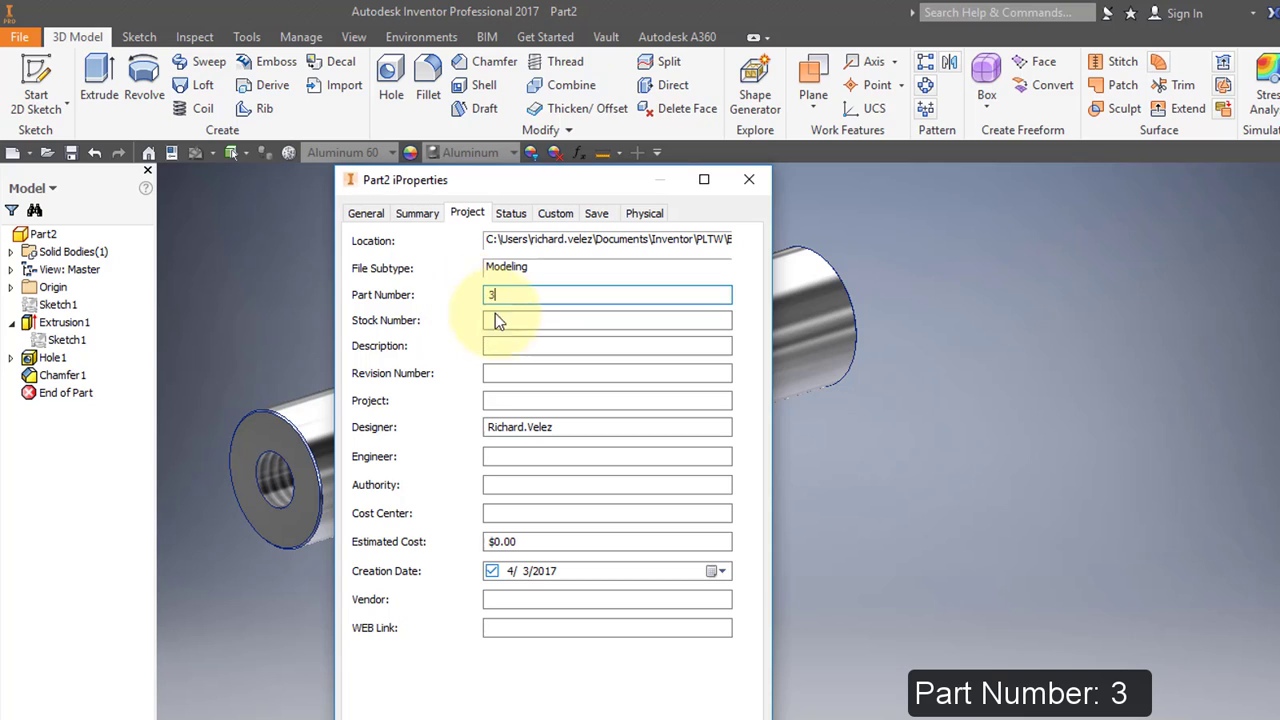
{"action": "left_click", "coordinate": [514, 343]}
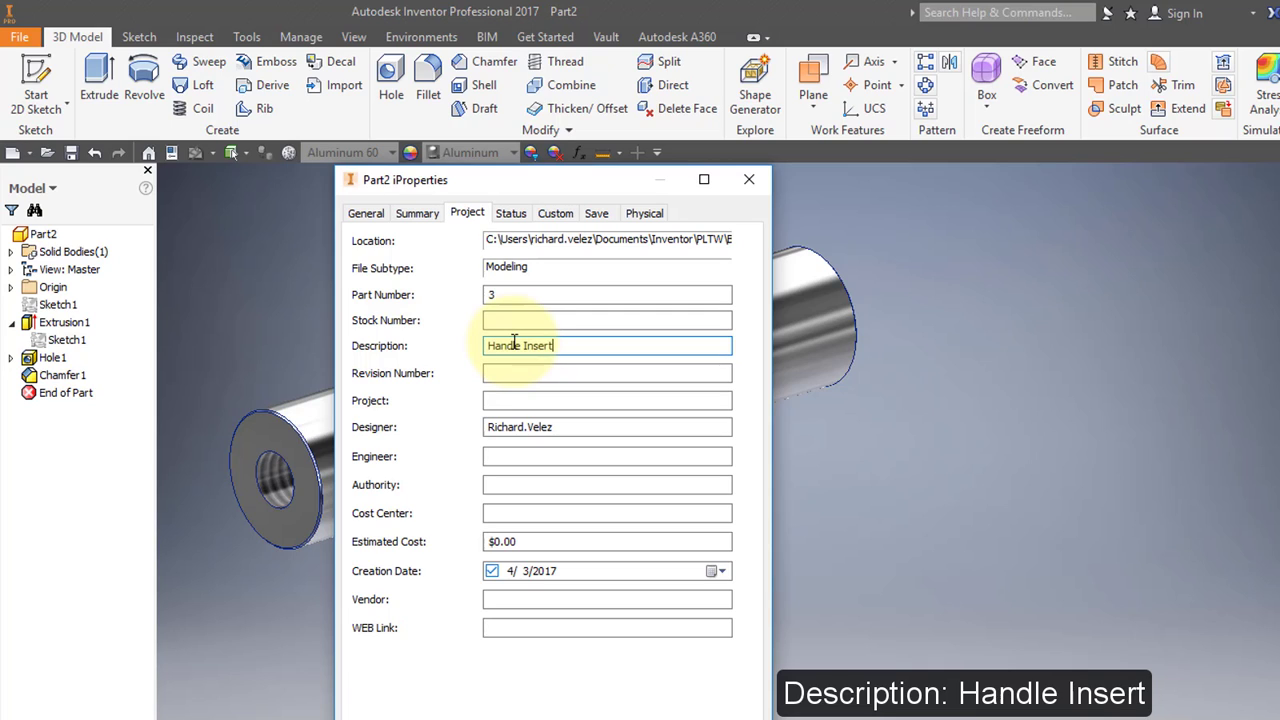
{"action": "left_click", "coordinate": [530, 374]}
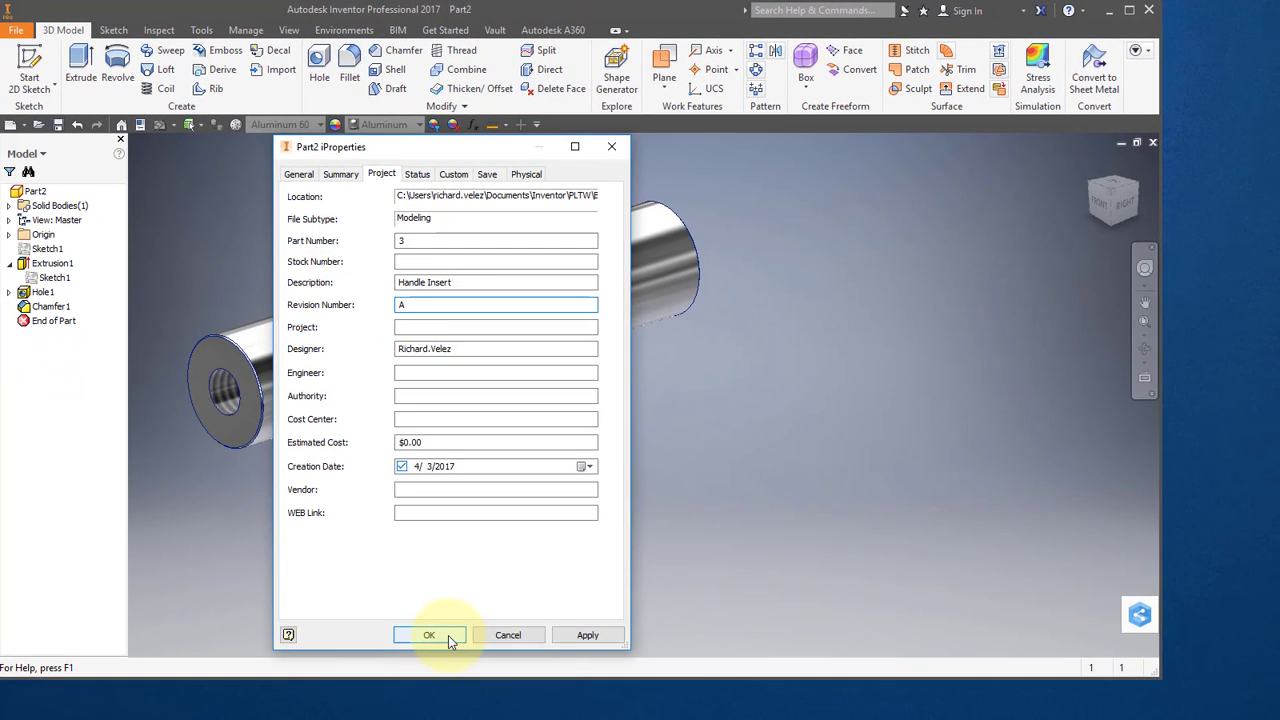
{"action": "left_click", "coordinate": [550, 719]}
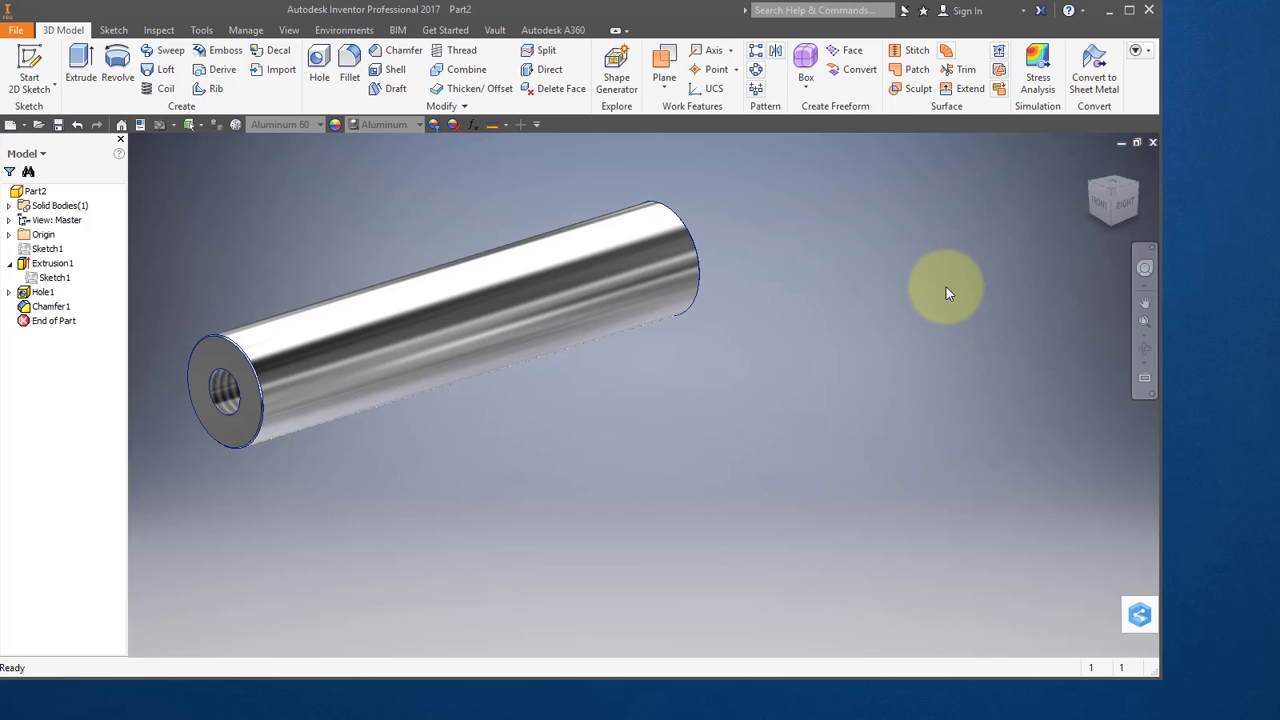
Rotate to the cylinder's end-on view and set it as the Front view.
{"action": "left_click", "coordinate": [1100, 207]}
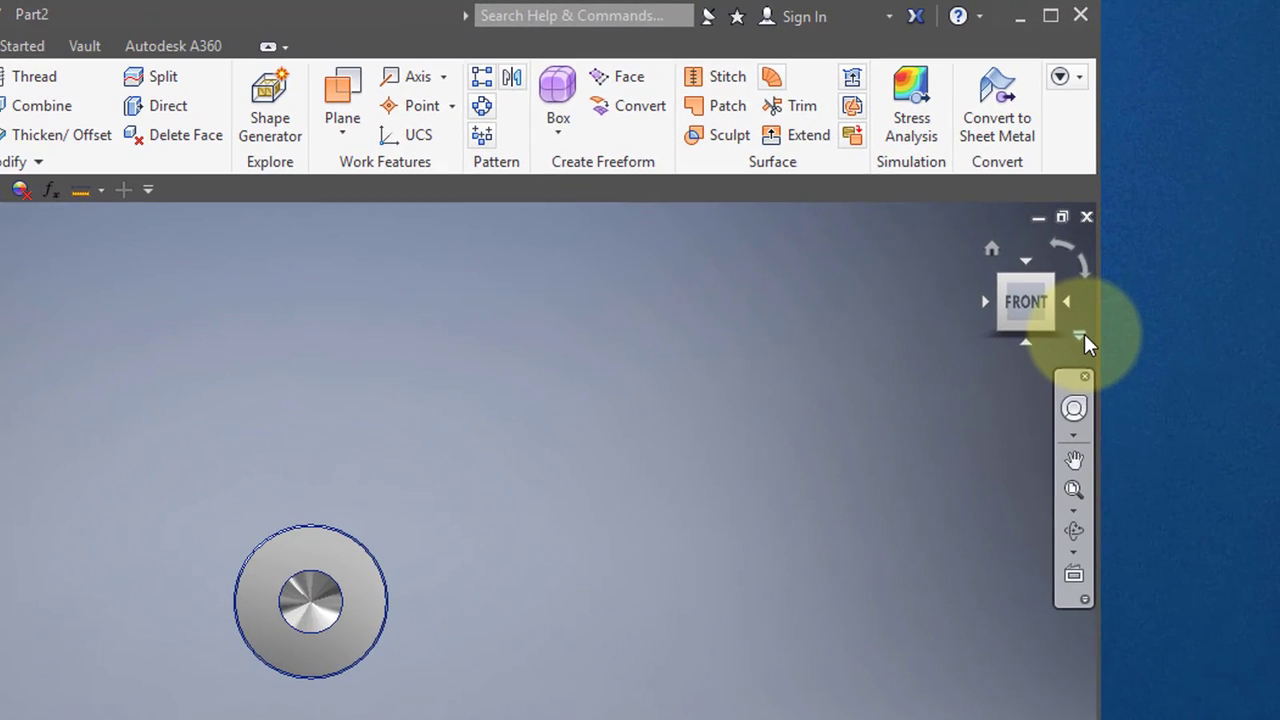
{"action": "left_click", "coordinate": [1147, 223]}
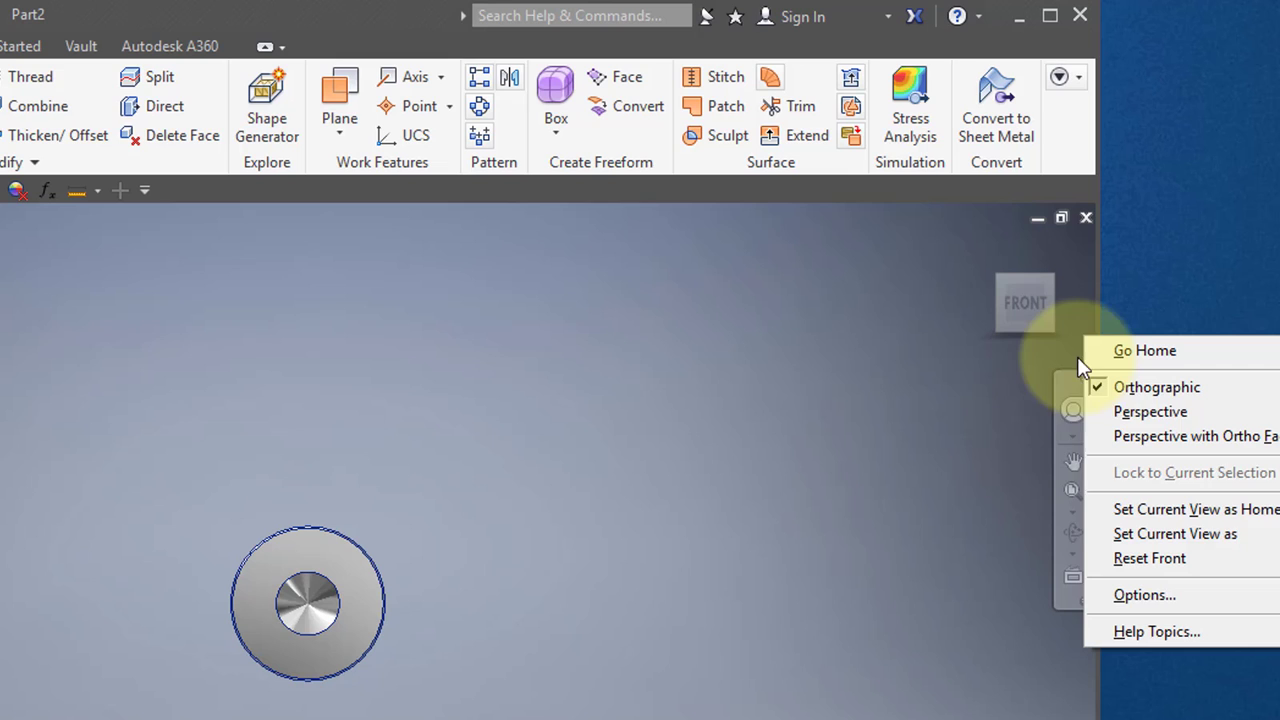
{"action": "mouse_move", "coordinate": [1112, 543]}
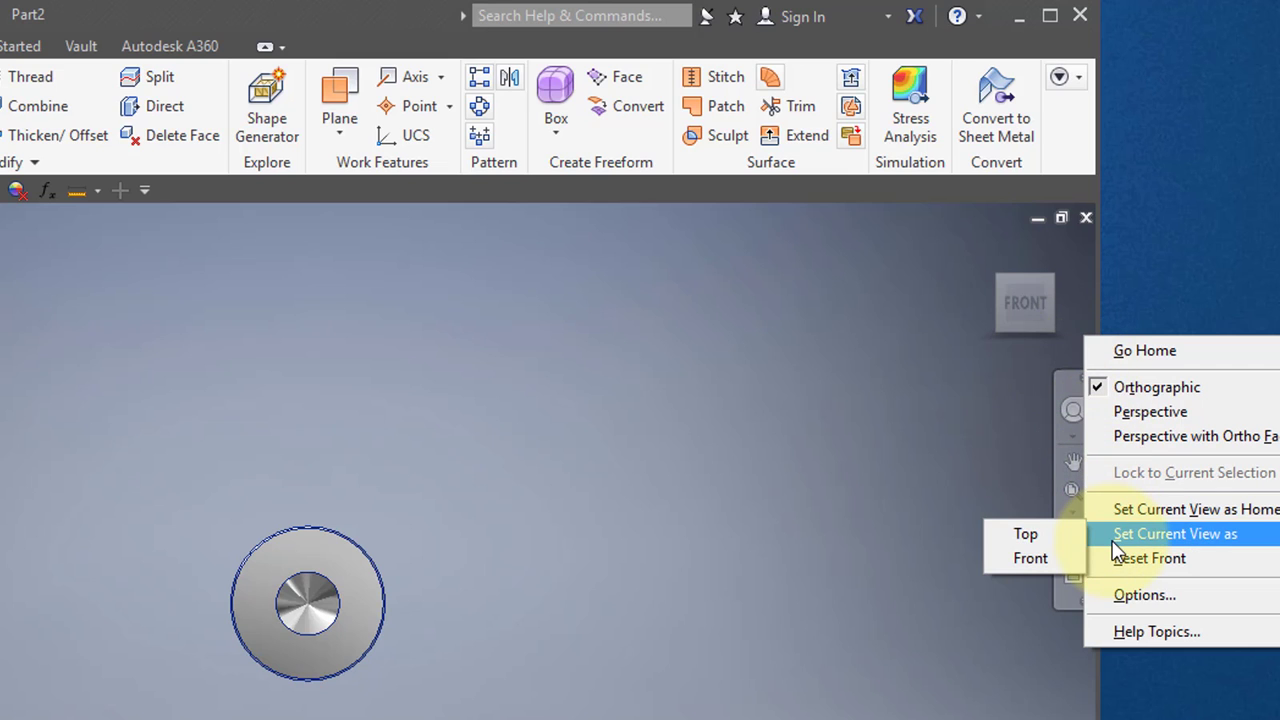
{"action": "left_click", "coordinate": [1037, 562]}
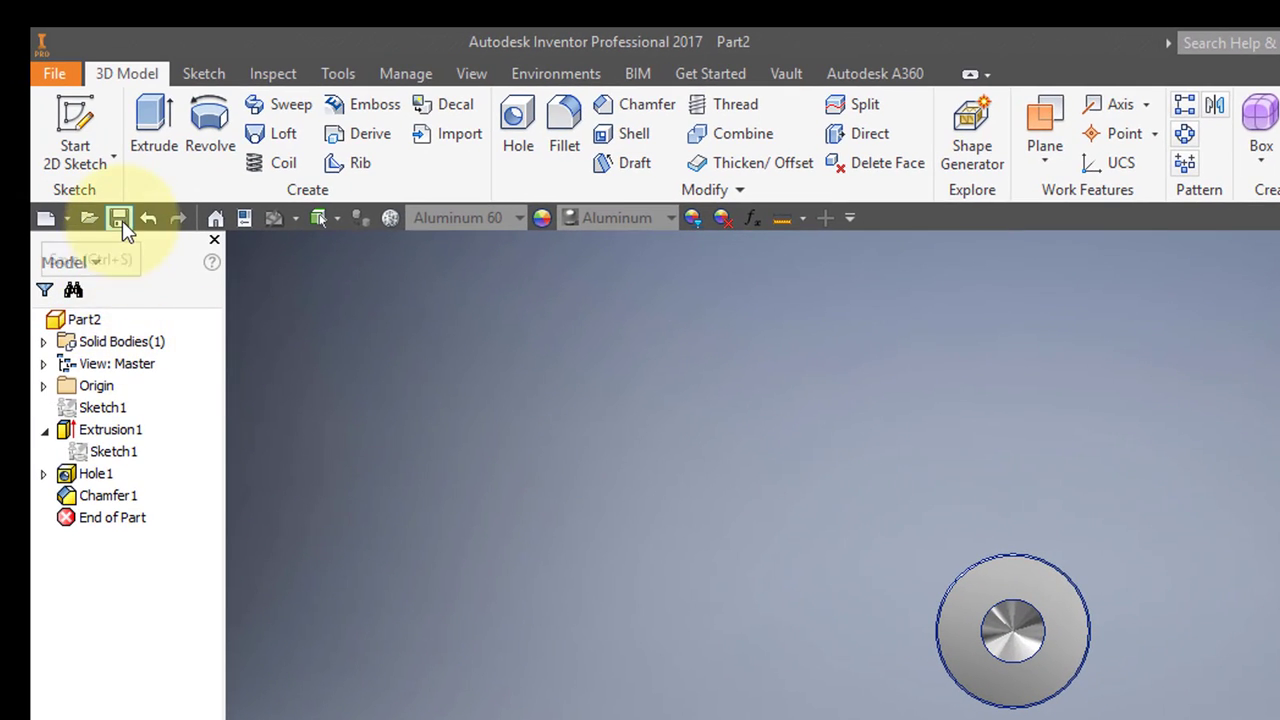
Create a new drawing and bring the whole sheet into view.
{"action": "left_click", "coordinate": [67, 220]}
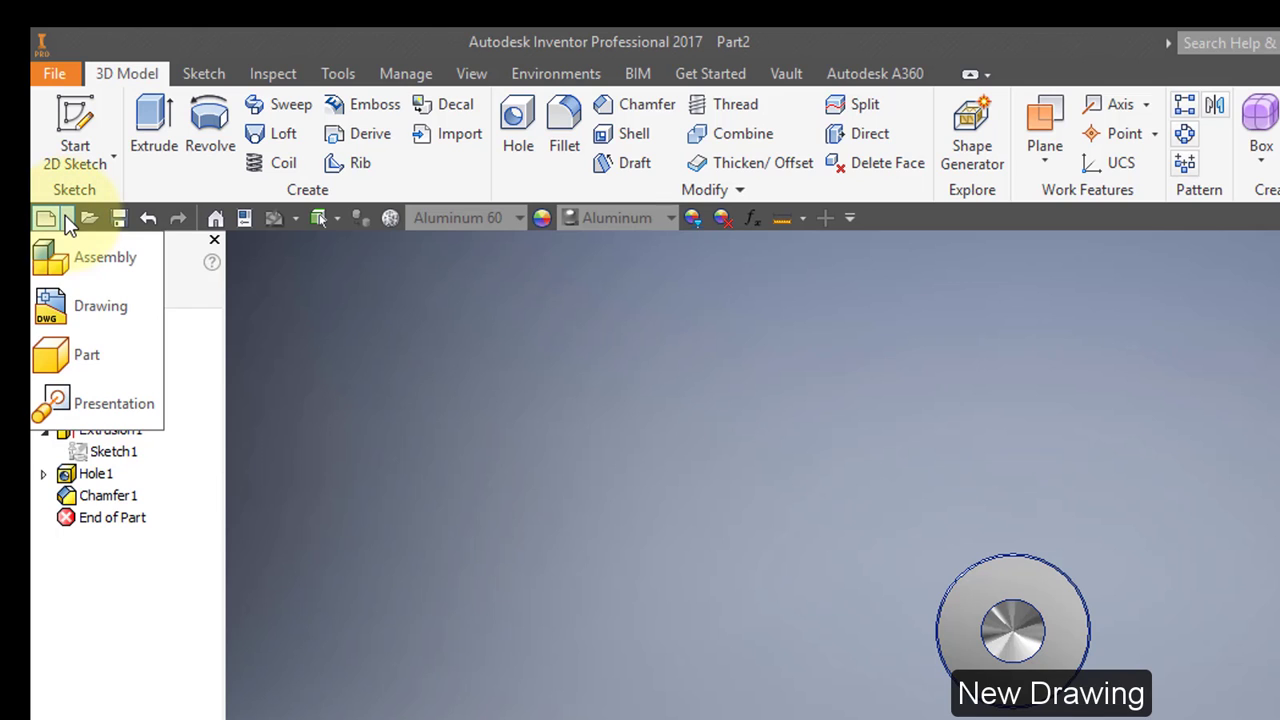
{"action": "left_click", "coordinate": [72, 297]}
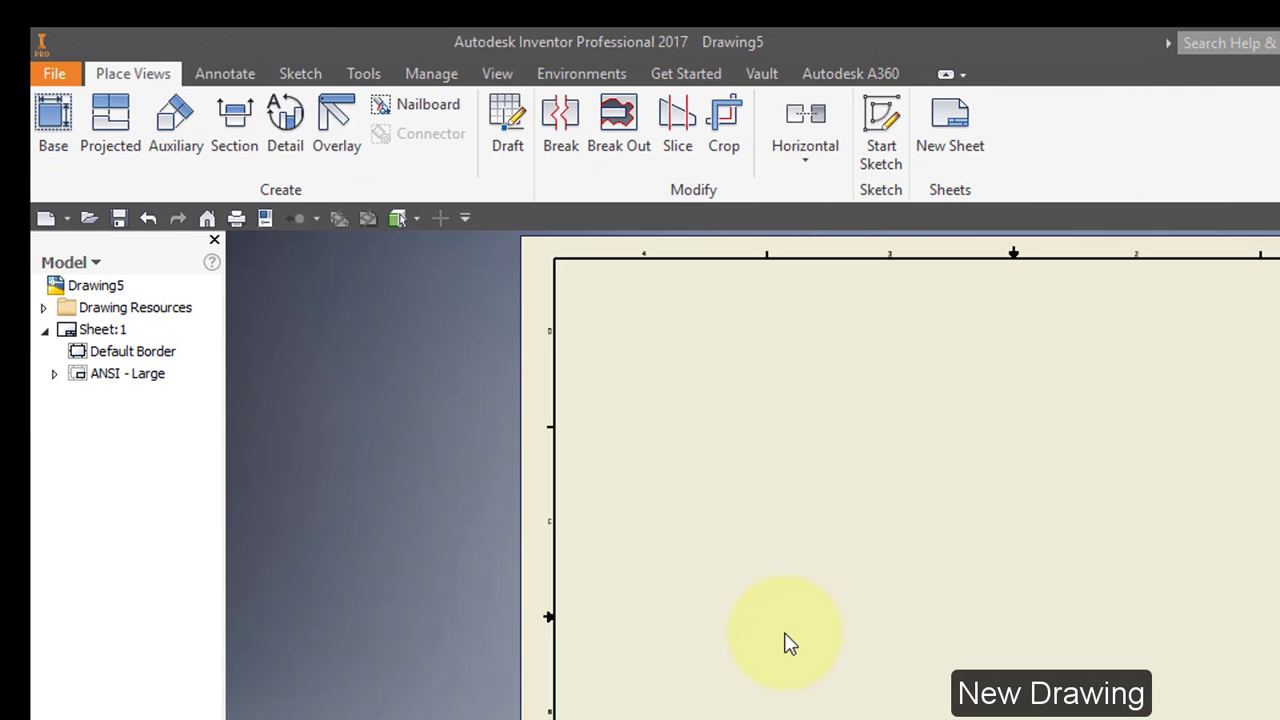
{"action": "middle_click_drag", "start_coordinate": [815, 645], "coordinate": [553, 637]}
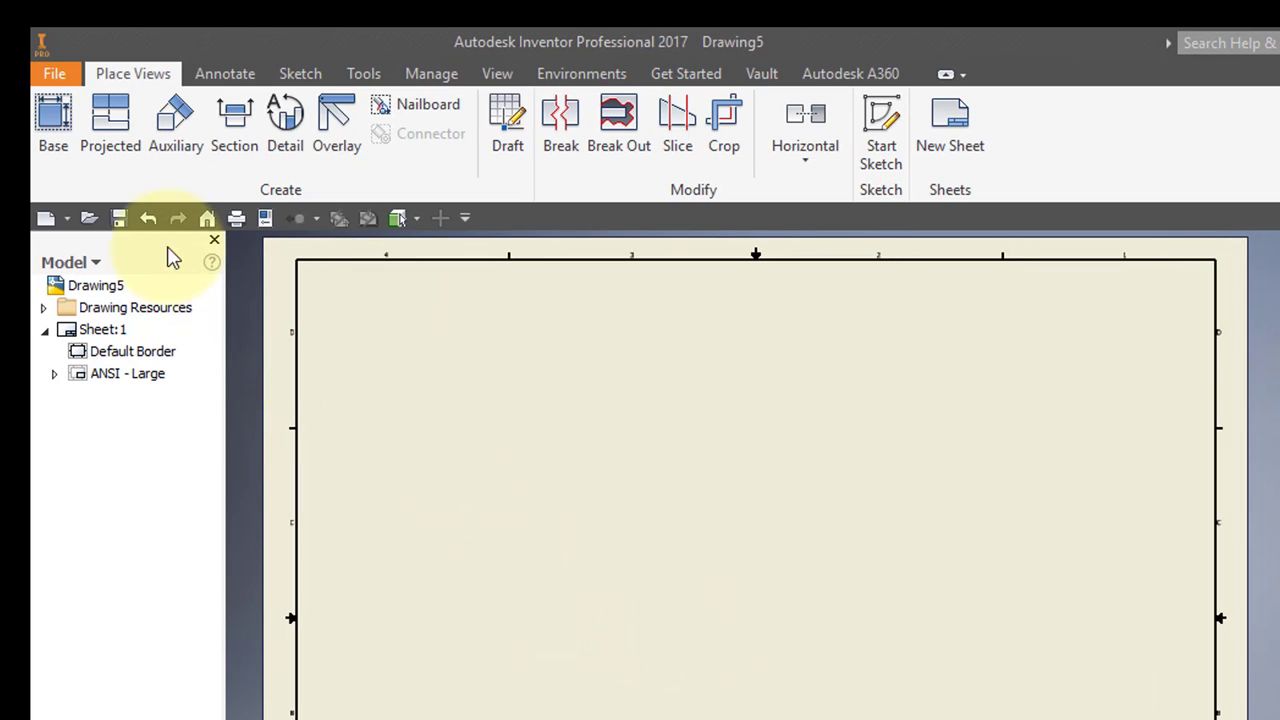
Place a 2:1 hidden-line end view, a side view and an isometric view.
{"action": "left_click", "coordinate": [53, 118]}
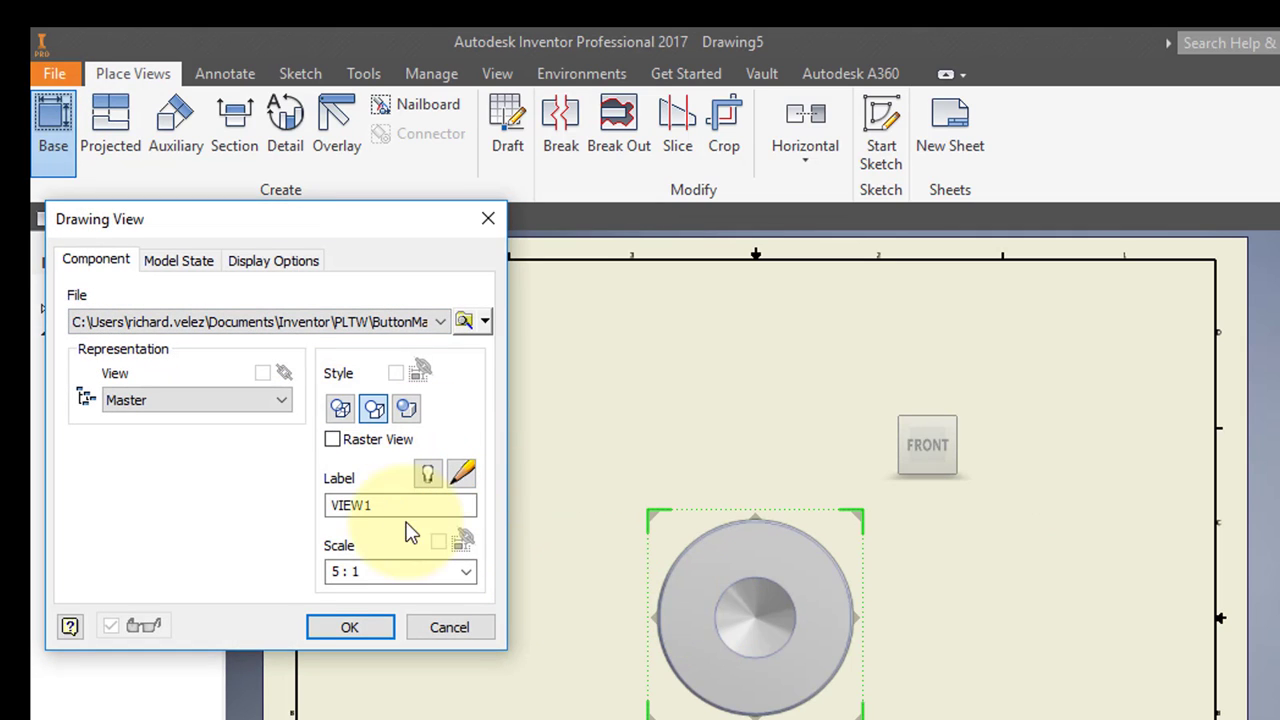
{"action": "left_click", "coordinate": [466, 571]}
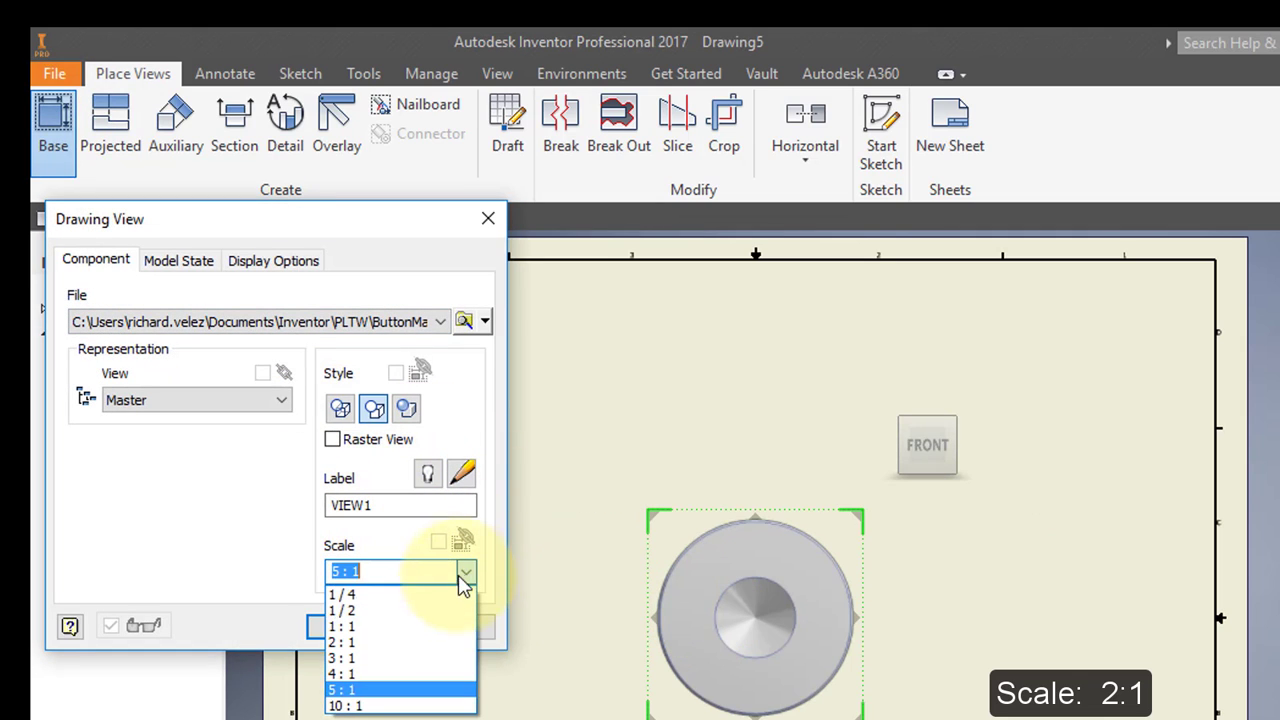
{"action": "left_click", "coordinate": [424, 643]}
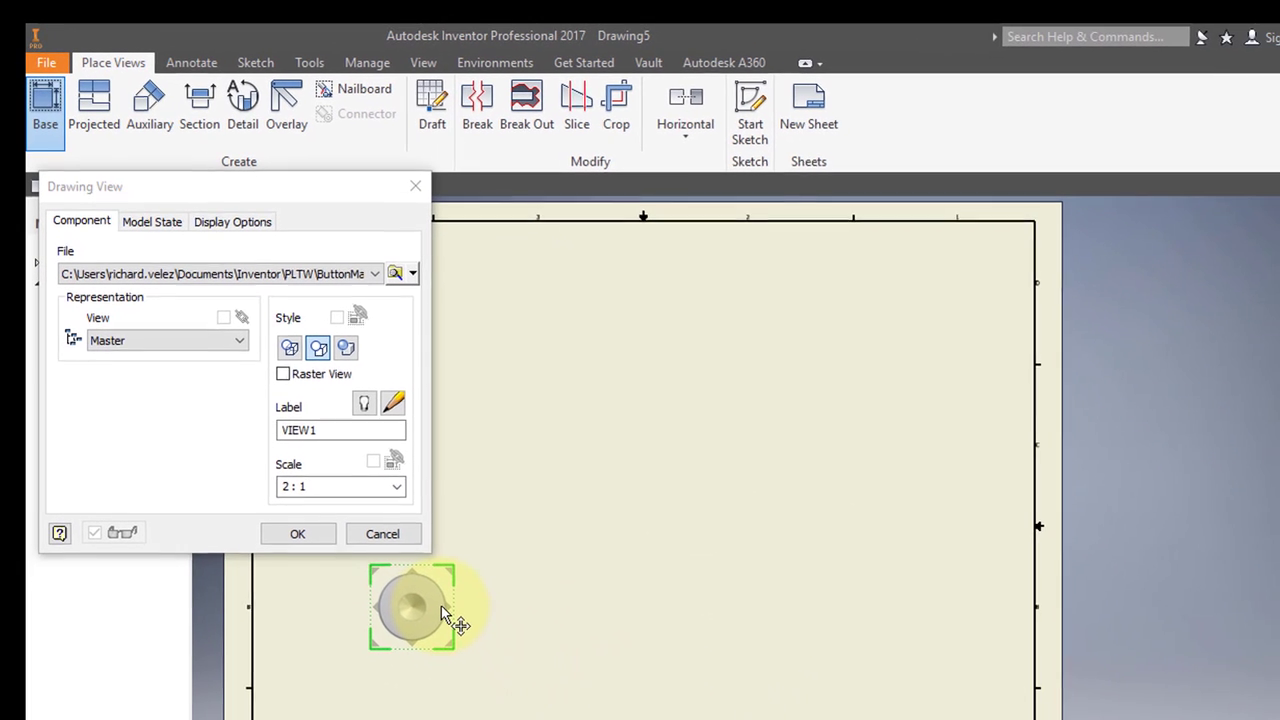
{"action": "left_click", "coordinate": [443, 610]}
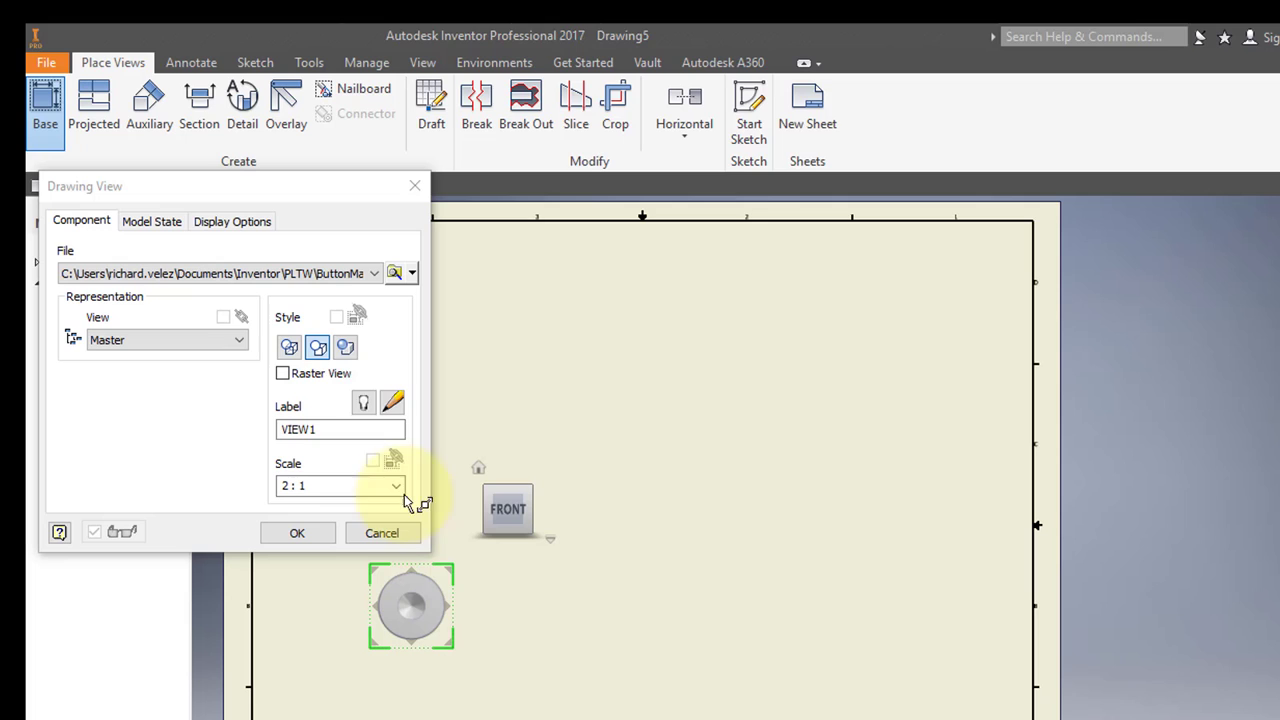
{"action": "left_click", "coordinate": [290, 348]}
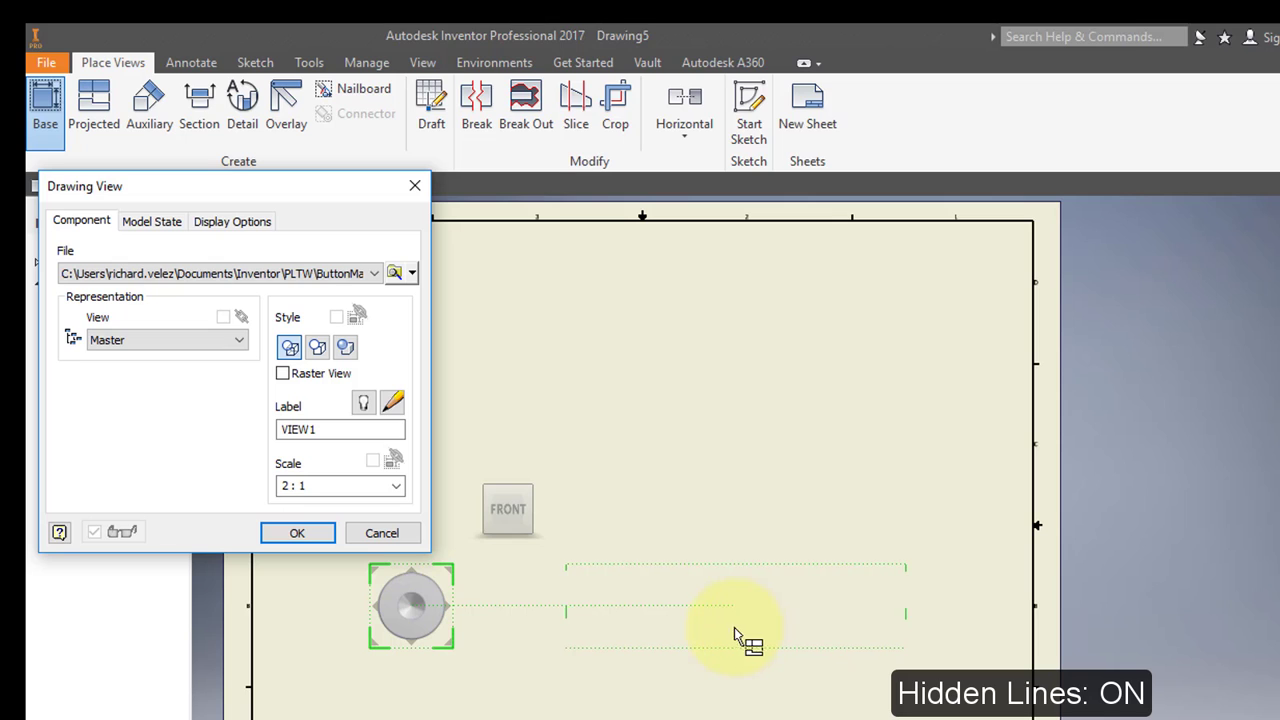
{"action": "left_click", "coordinate": [732, 627]}
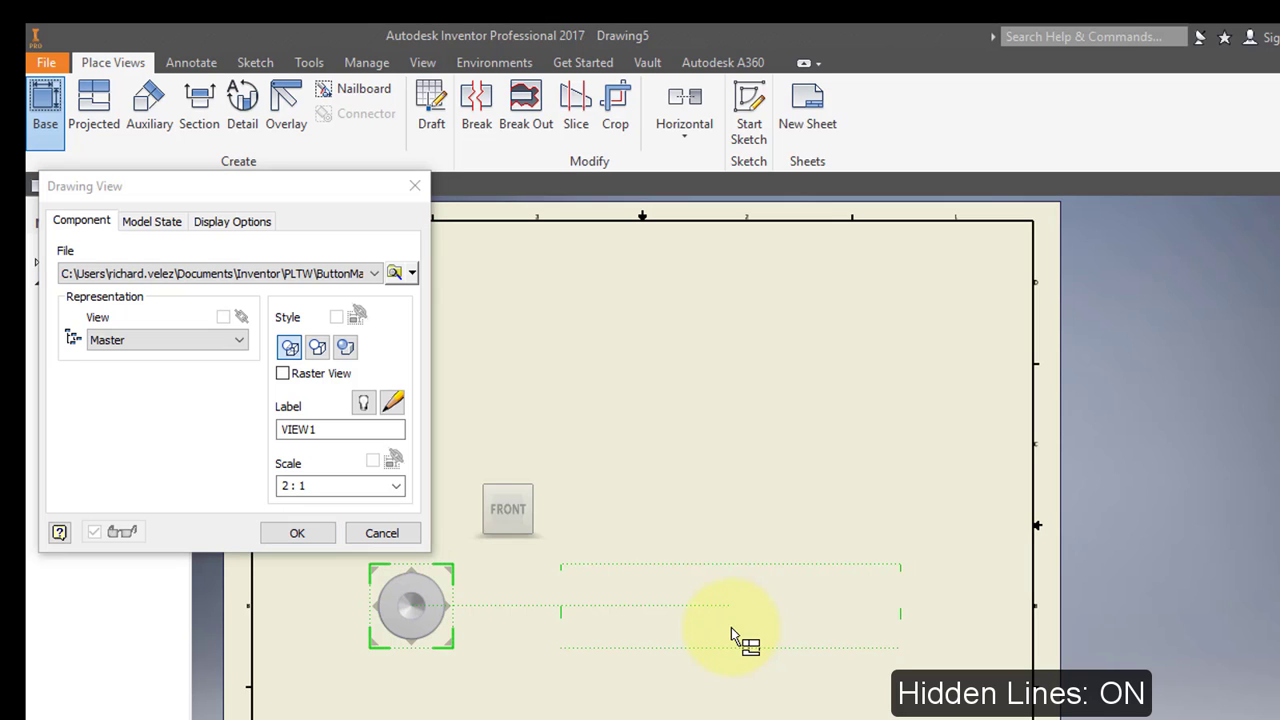
{"action": "left_click", "coordinate": [875, 352]}
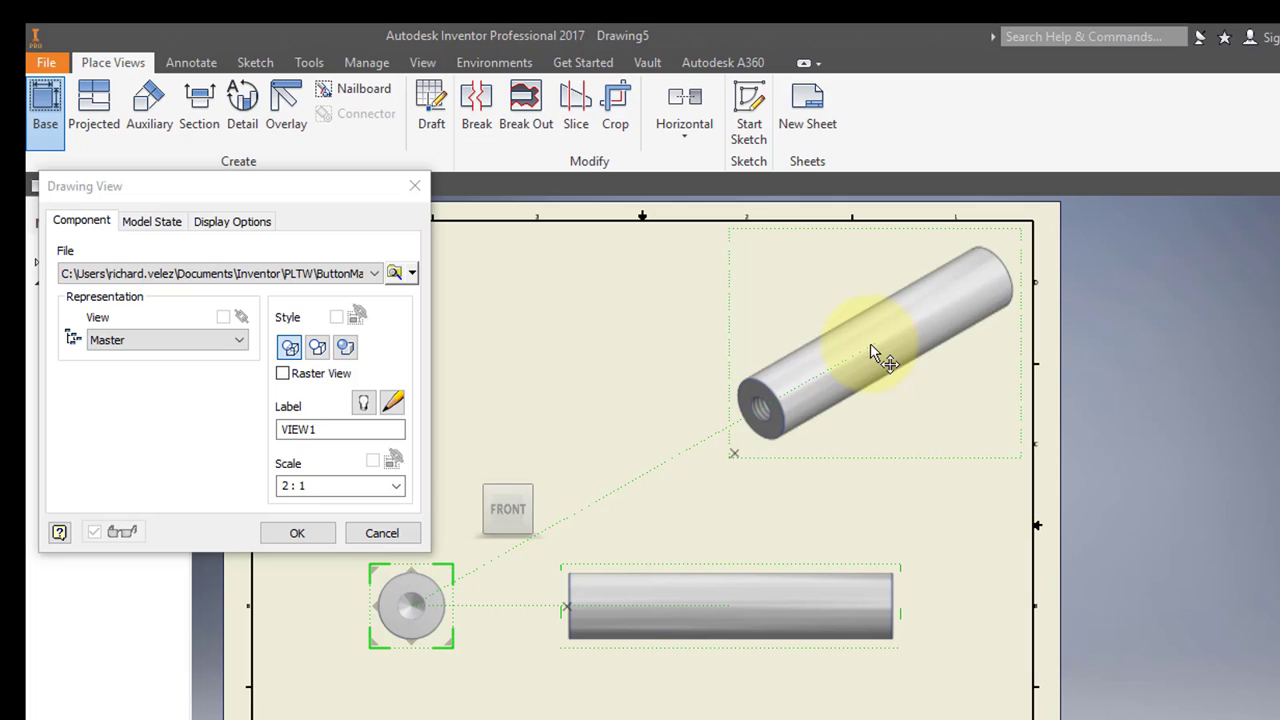
{"action": "left_click", "coordinate": [302, 533]}
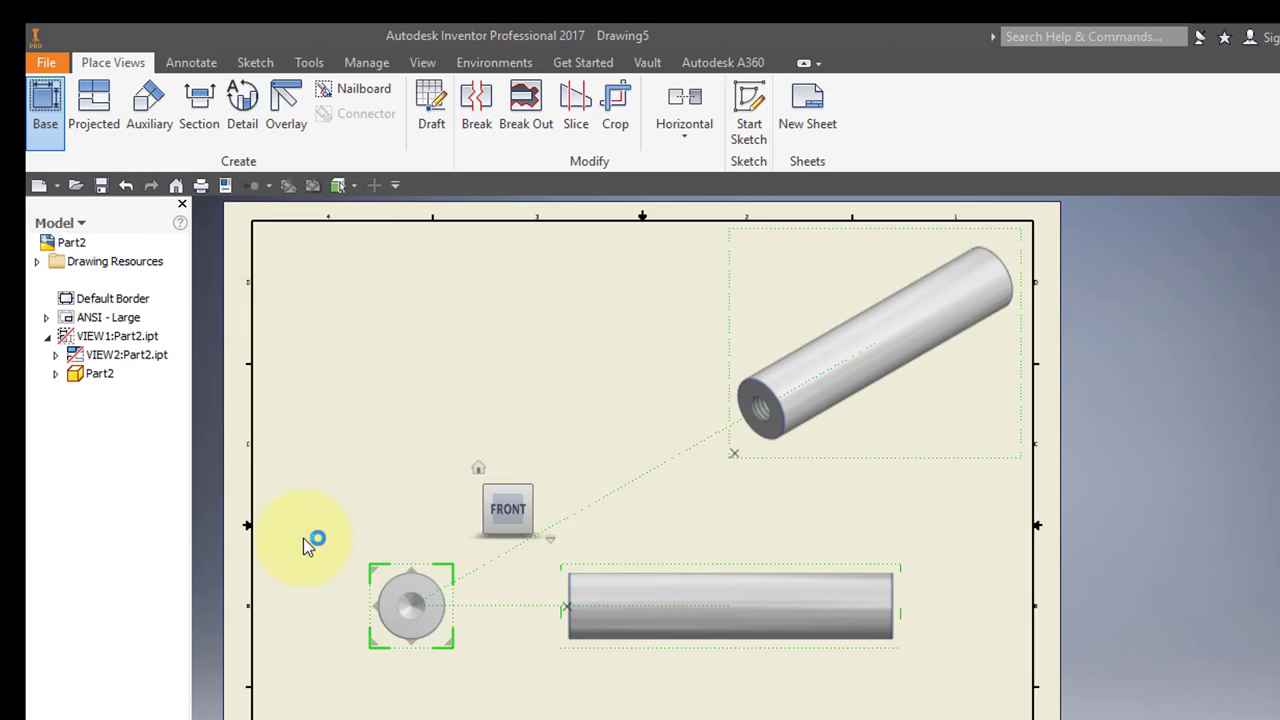
Change the isometric drawing view's style to Shaded.
{"action": "double_click", "coordinate": [836, 450]}
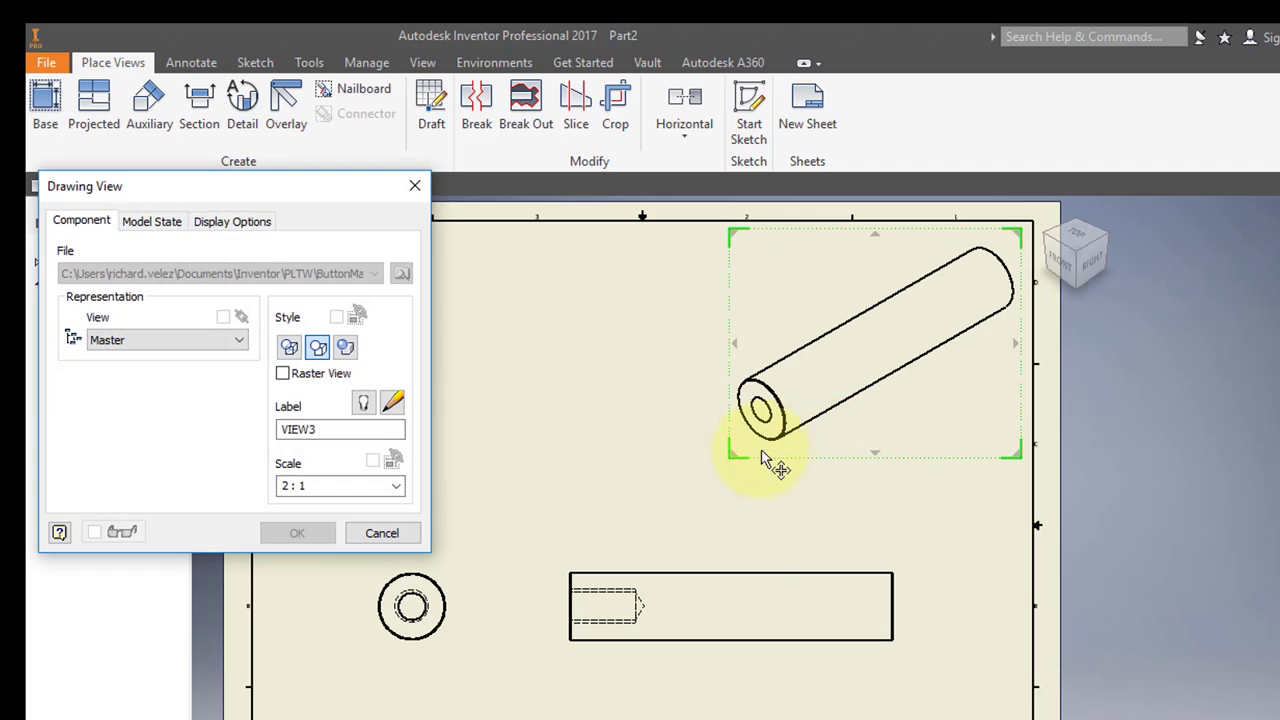
{"action": "left_click", "coordinate": [345, 347]}
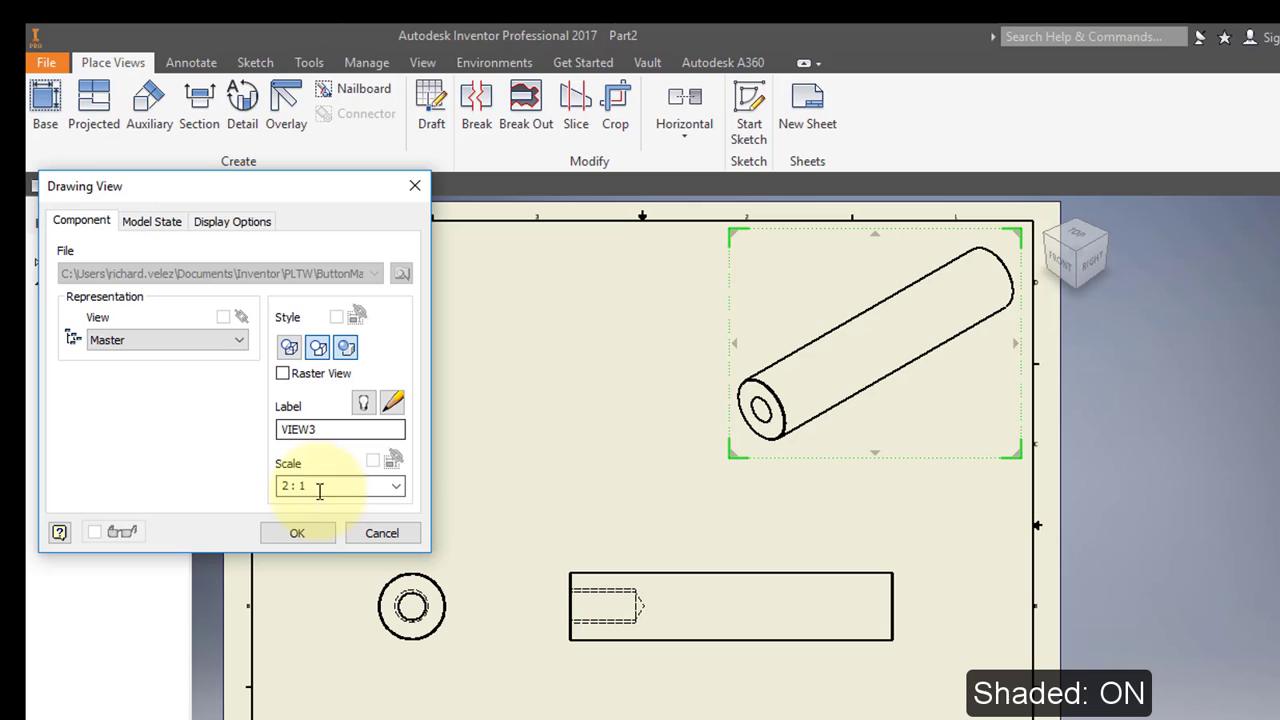
{"action": "left_click", "coordinate": [290, 532]}
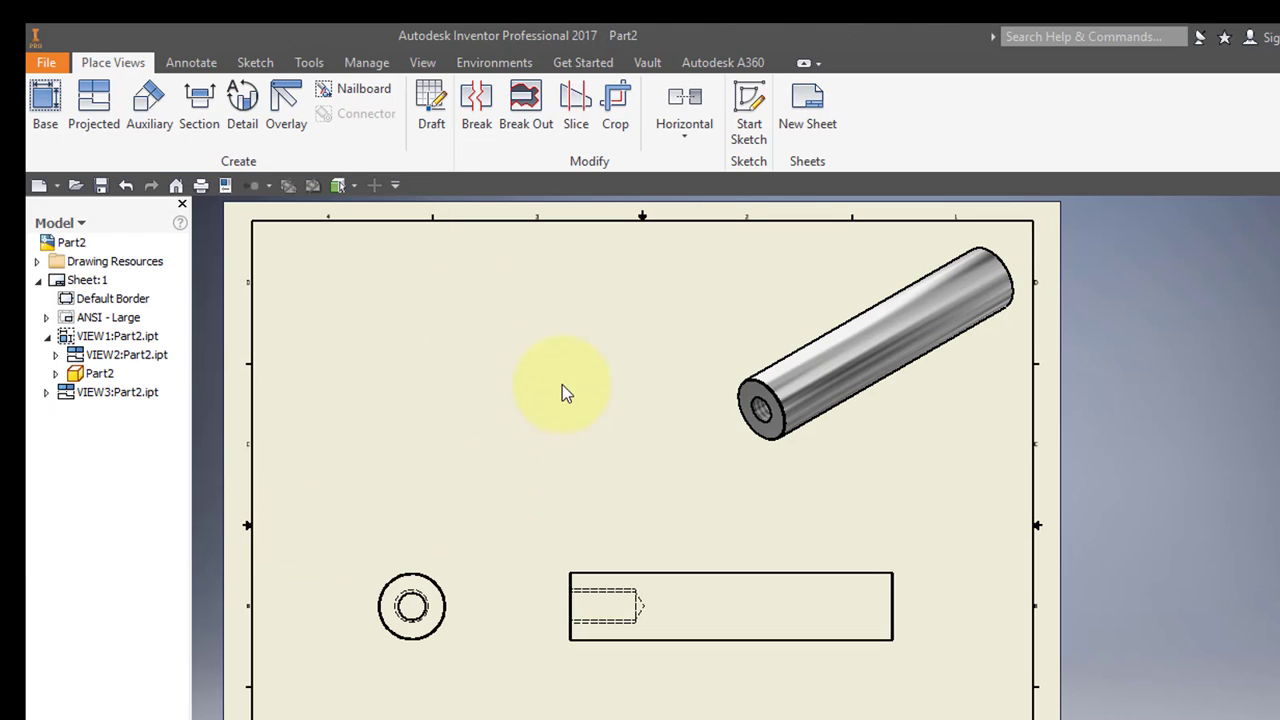
Add a center mark to the end view's outer circle, then pan to the side view.
{"action": "left_click", "coordinate": [192, 63]}
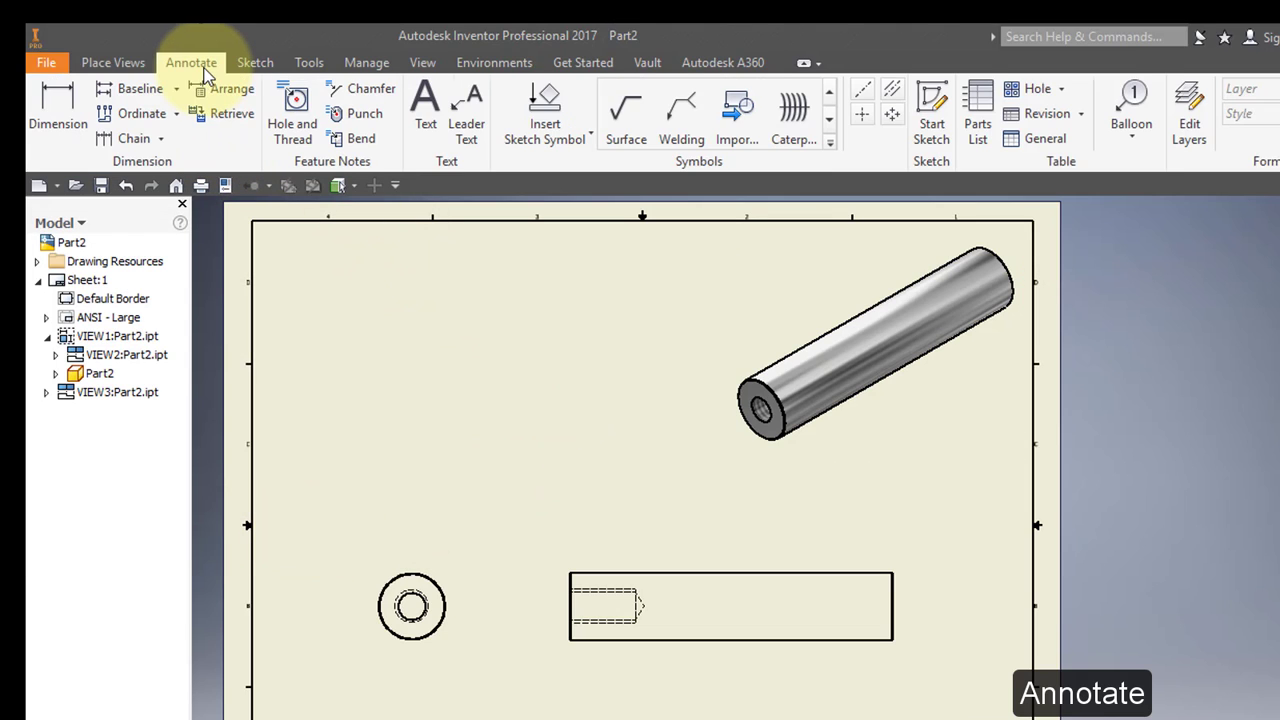
{"action": "left_click", "coordinate": [863, 116]}
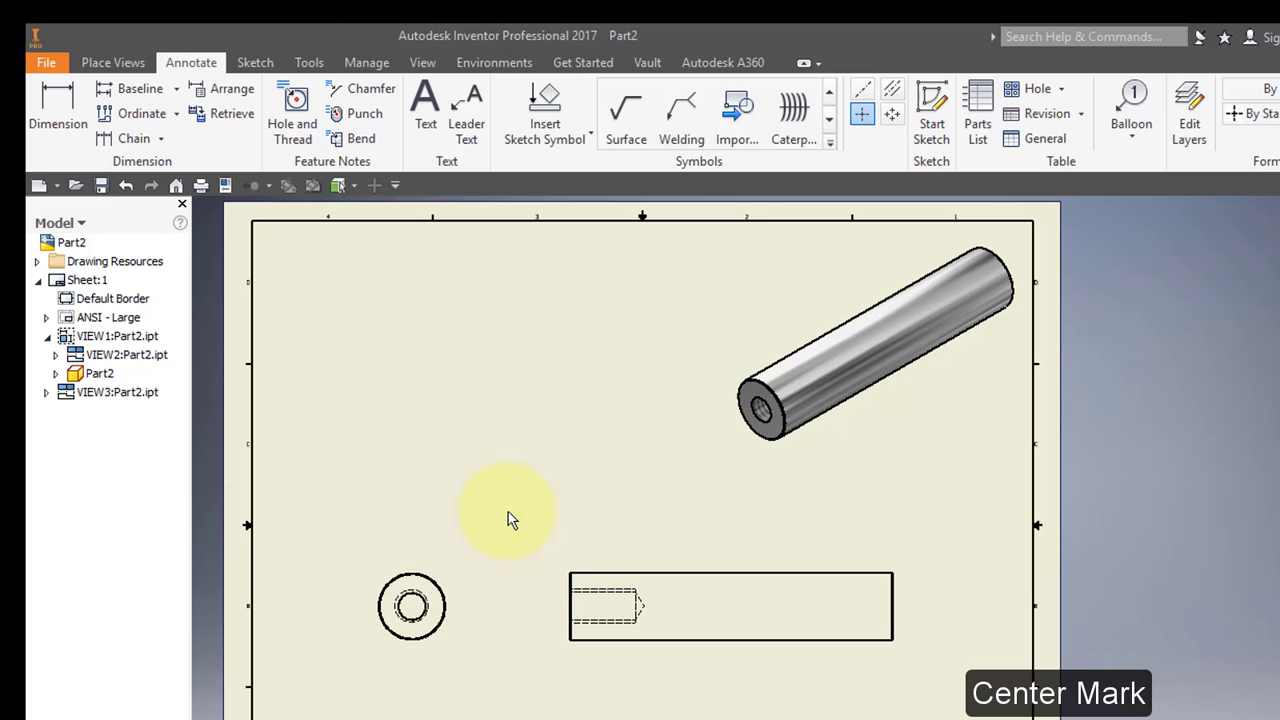
{"action": "scroll", "coordinate": [453, 578], "scroll_direction": "up", "scroll_amount": 5}
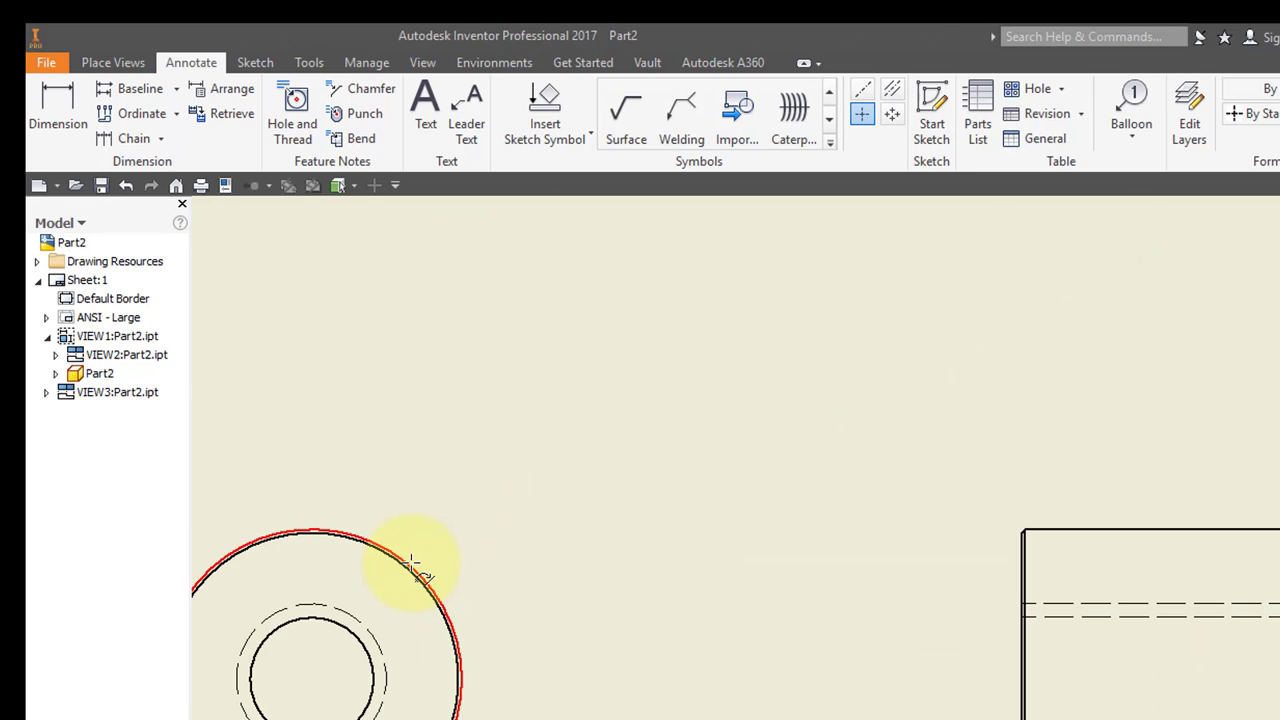
{"action": "left_click", "coordinate": [410, 563]}
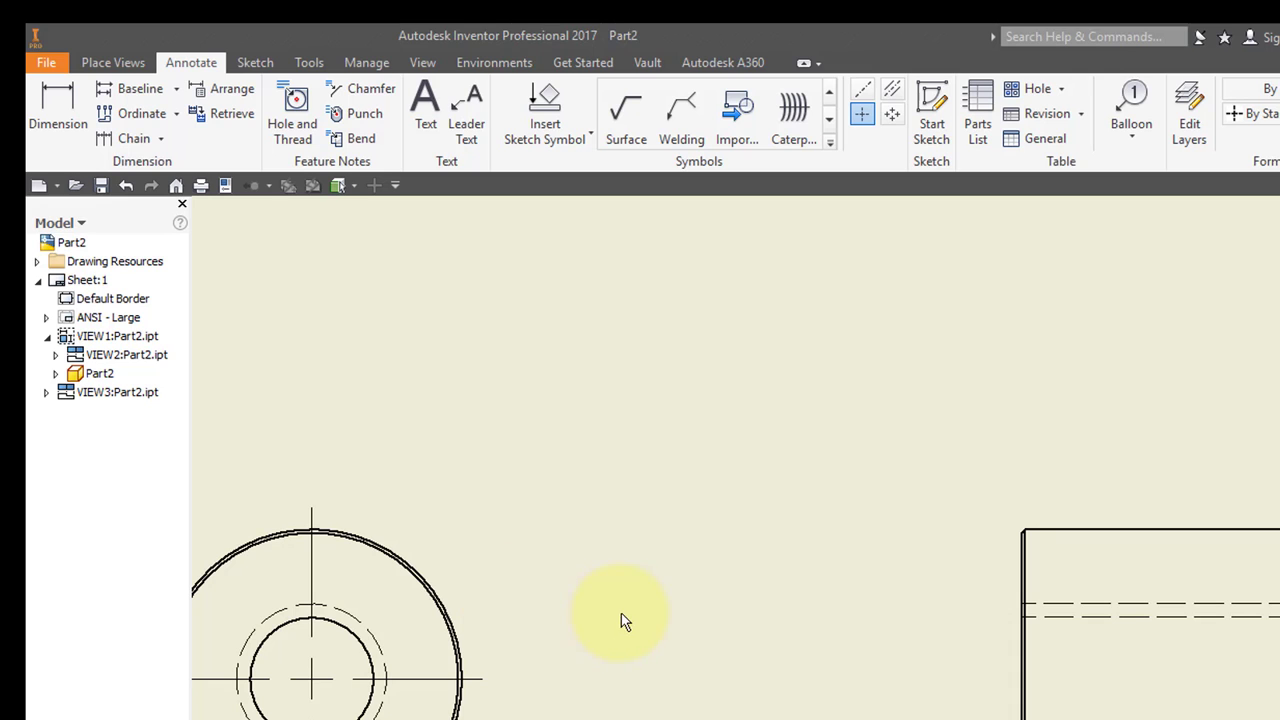
{"action": "scroll", "coordinate": [615, 605], "scroll_direction": "down", "scroll_amount": 3}
{"action": "key", "text": "F2"}
{"action": "left_click_drag", "start_coordinate": [709, 629], "coordinate": [262, 542]}
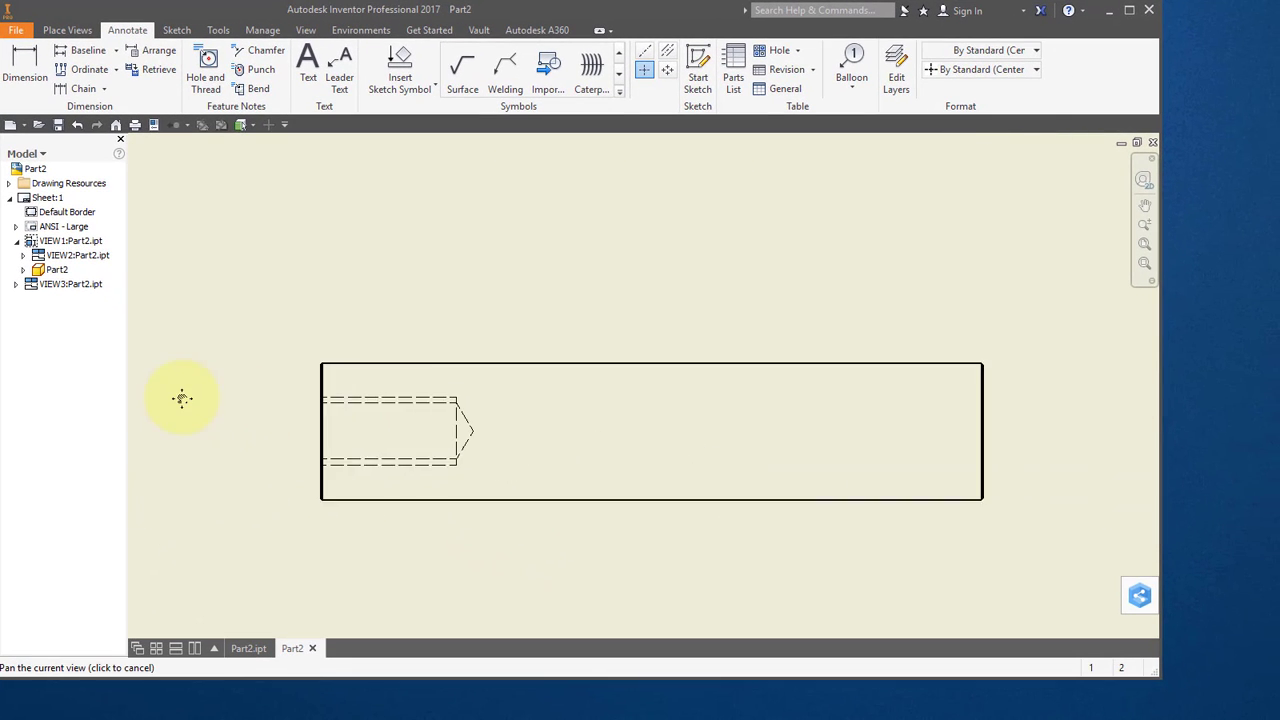
{"action": "left_click_drag", "start_coordinate": [182, 399], "coordinate": [174, 398]}
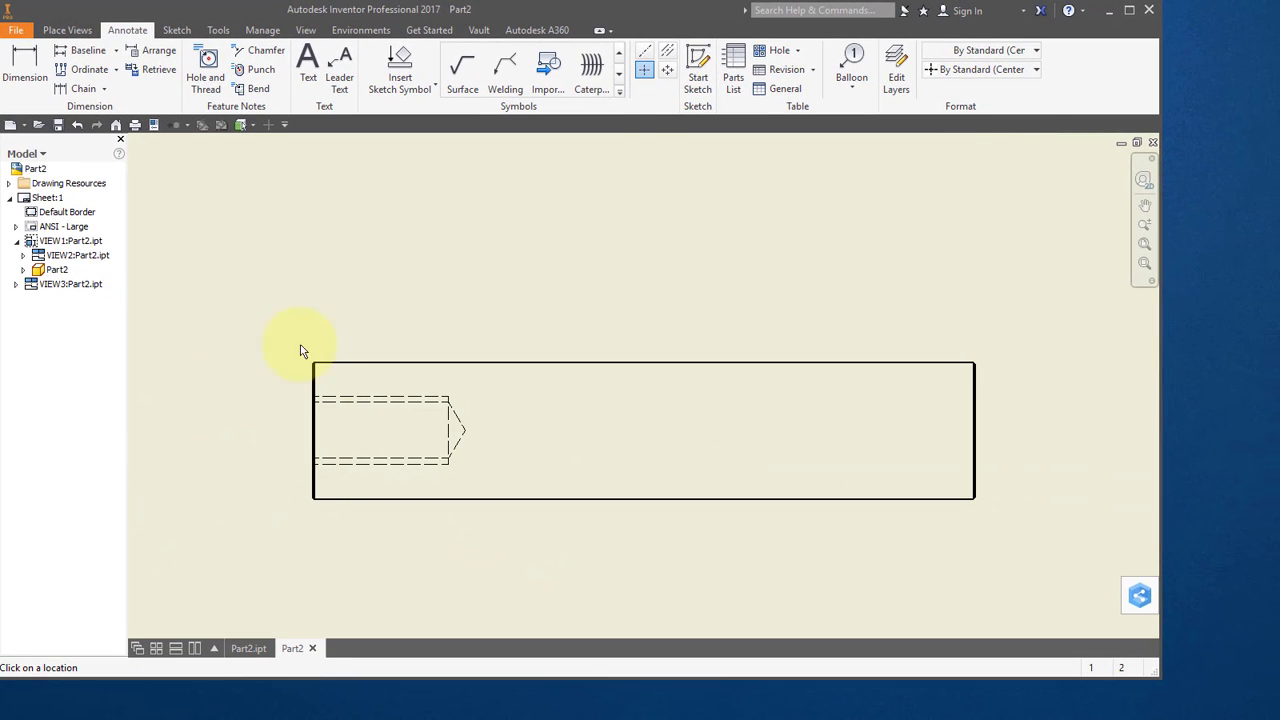
Add a bisector centerline between the side view's top and bottom edges.
{"action": "left_click", "coordinate": [671, 54]}
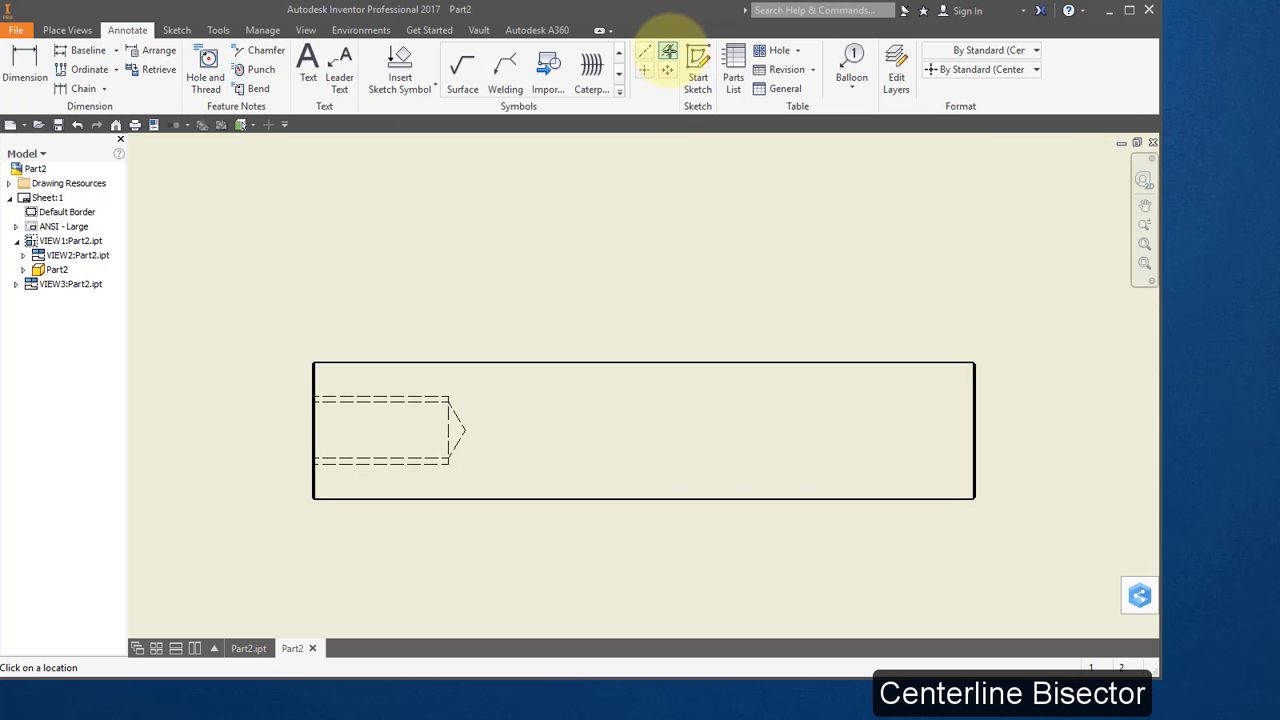
{"action": "left_click", "coordinate": [627, 362]}
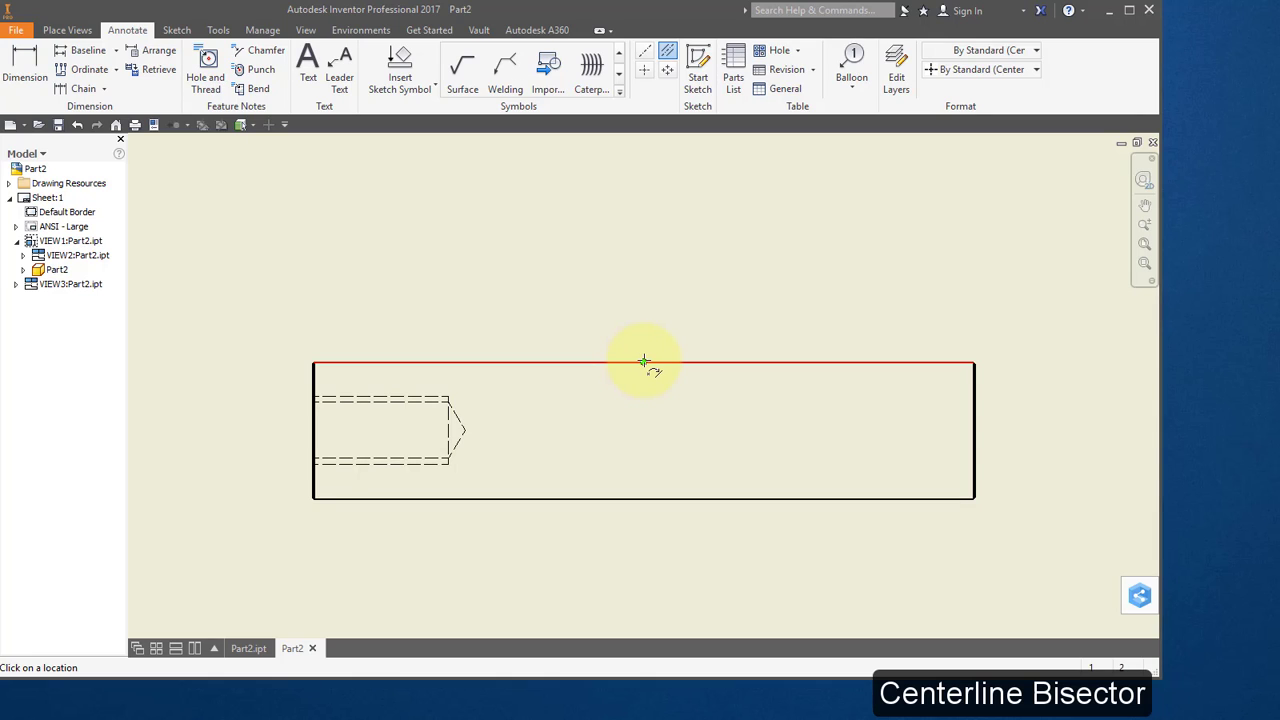
{"action": "left_click", "coordinate": [642, 500]}
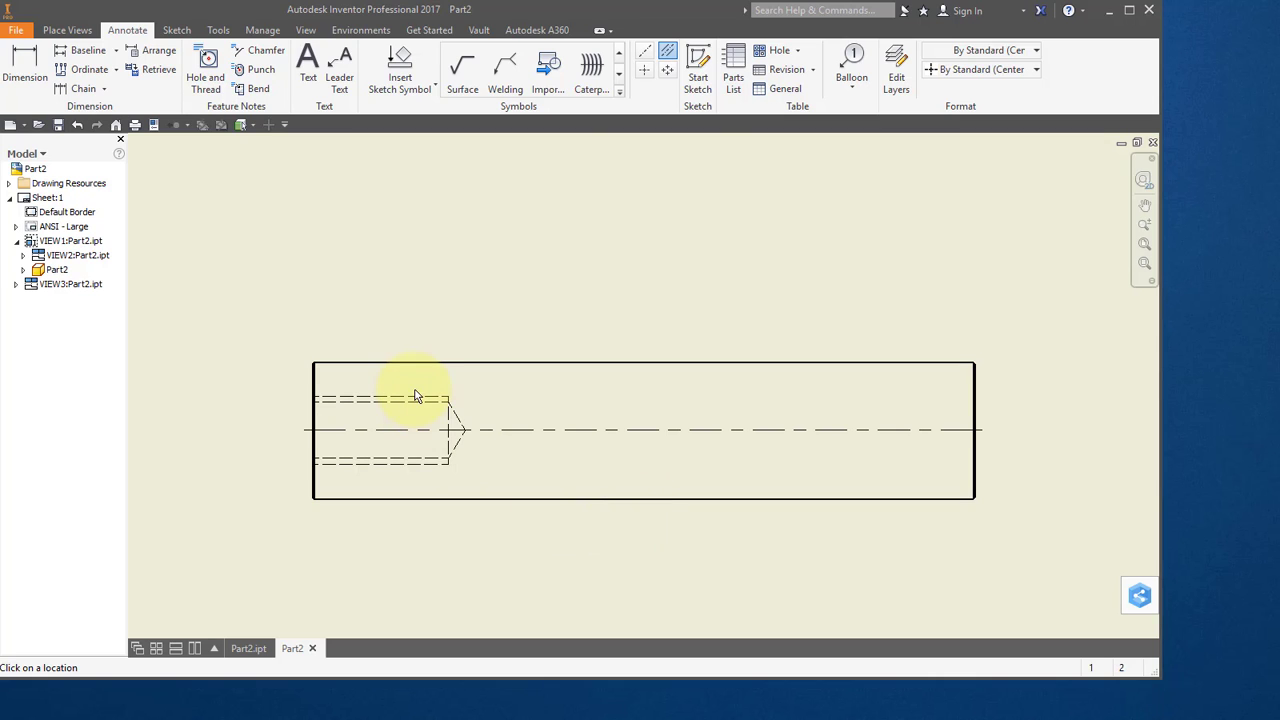
{"action": "scroll", "coordinate": [420, 393], "scroll_direction": "down", "scroll_amount": 3}
{"action": "middle_click_drag", "start_coordinate": [357, 371], "coordinate": [466, 421]}
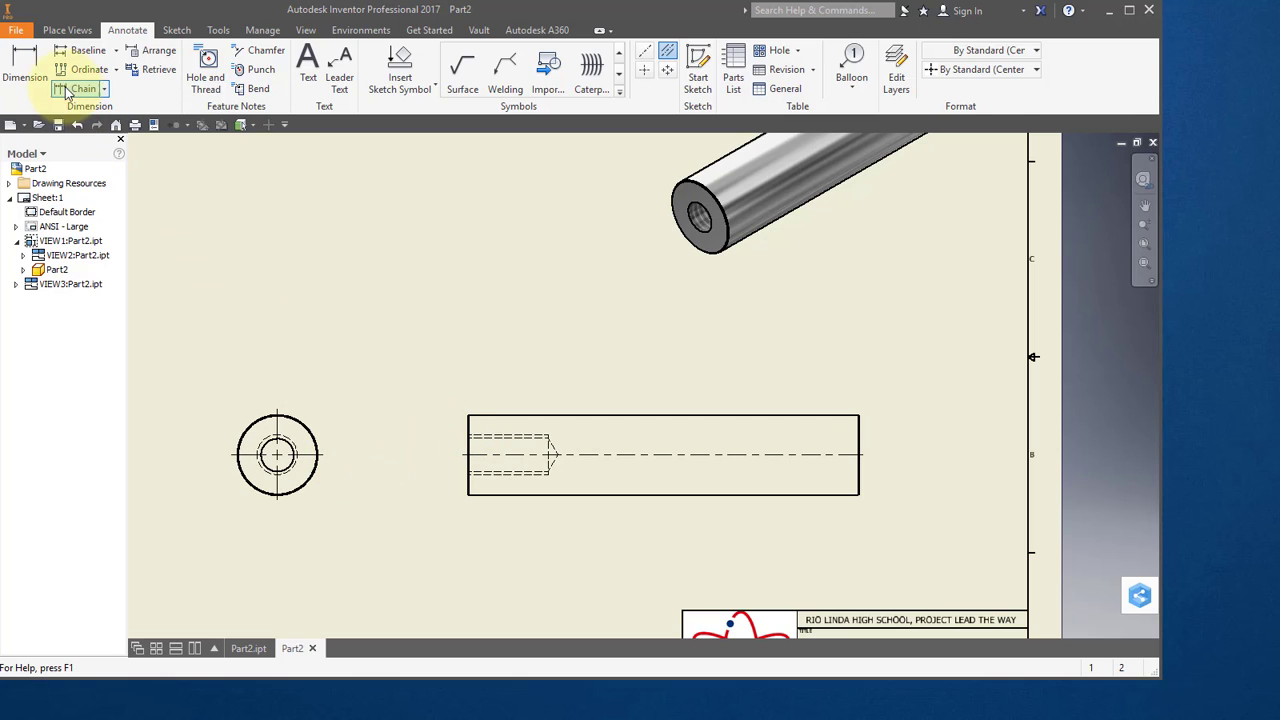
Dimension the side view between its left and right end edges as 4.250 [108.0], placed above.
{"action": "left_click", "coordinate": [25, 66]}
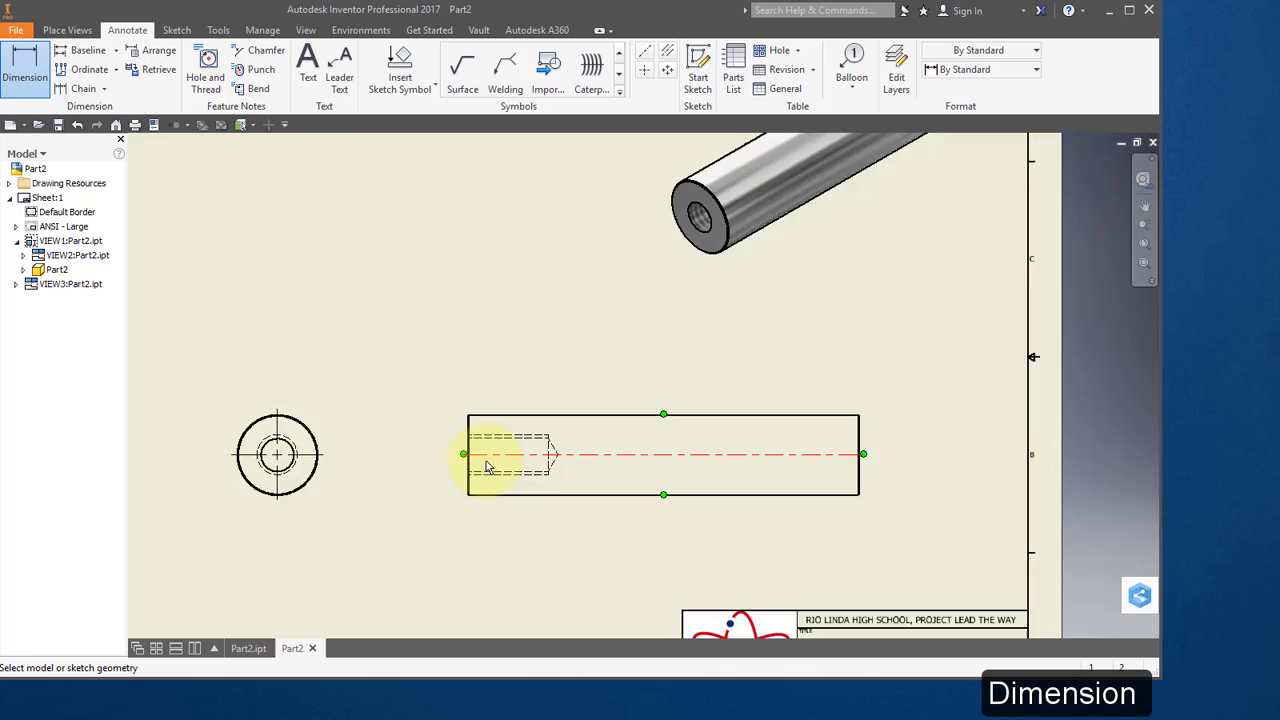
{"action": "scroll", "coordinate": [466, 451], "scroll_direction": "up", "scroll_amount": 5}
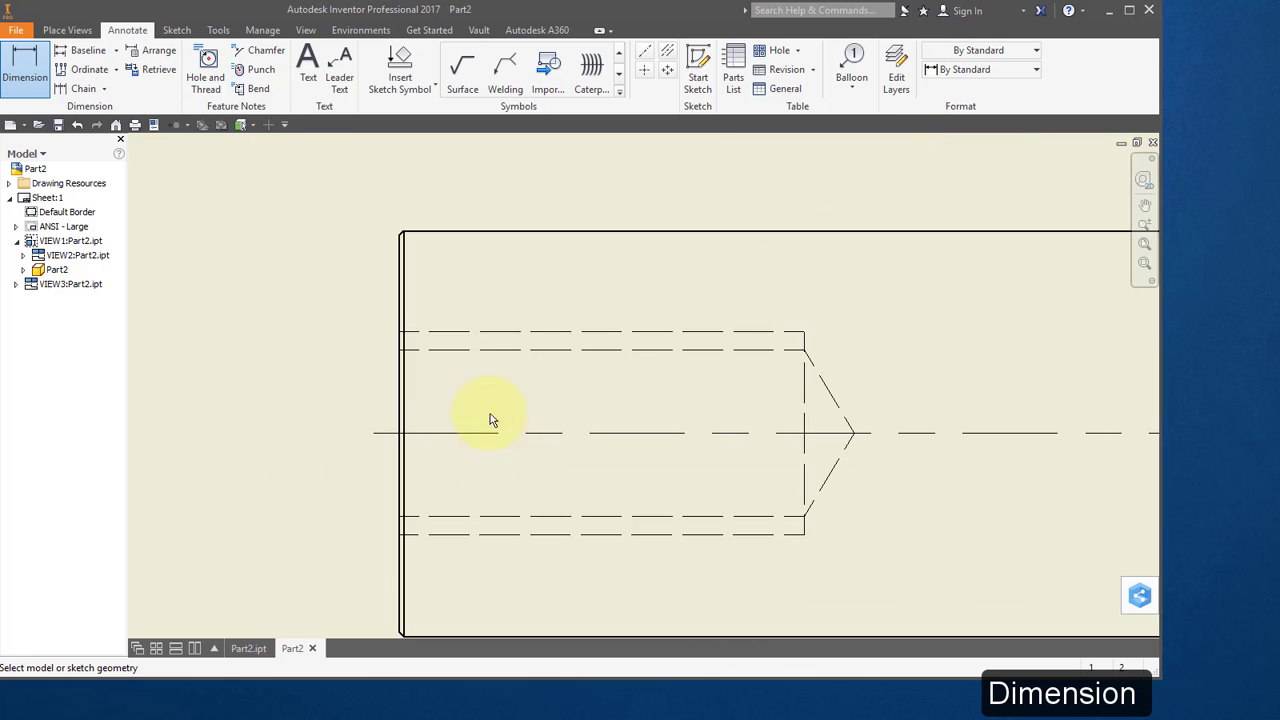
{"action": "left_click", "coordinate": [398, 290]}
{"action": "scroll", "coordinate": [737, 371], "scroll_direction": "up", "scroll_amount": 5}
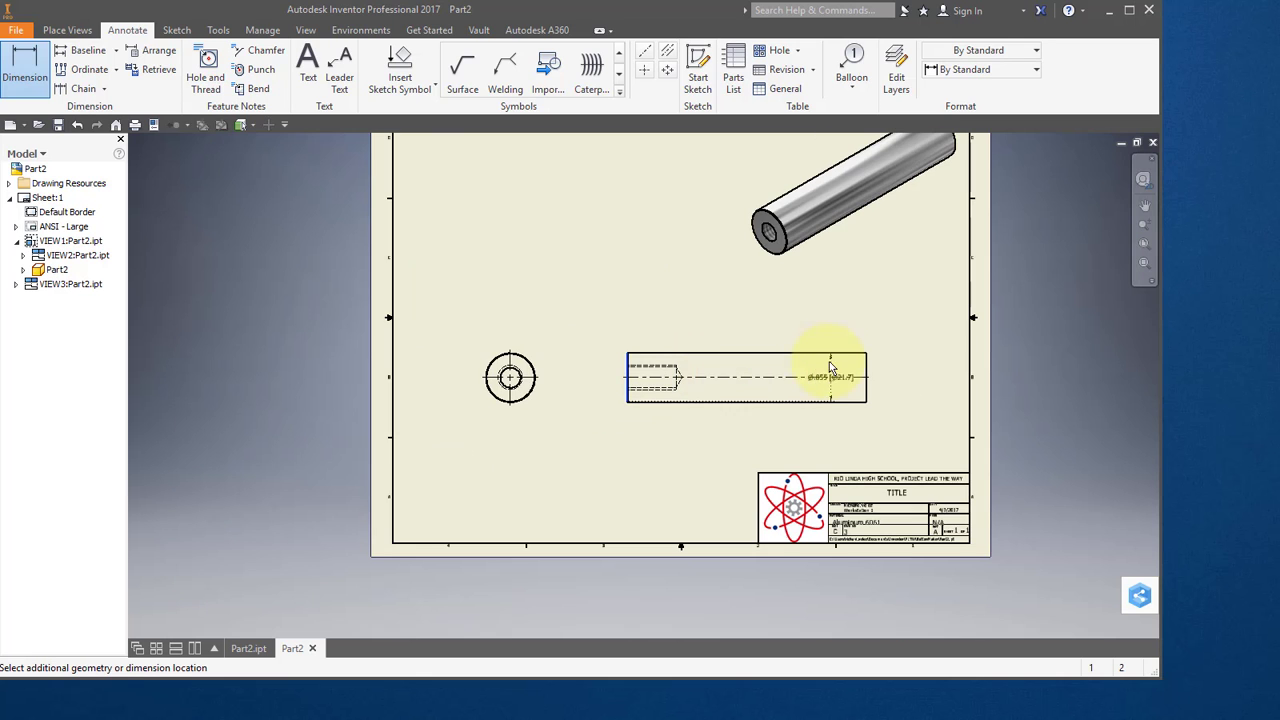
{"action": "scroll", "coordinate": [830, 368], "scroll_direction": "down", "scroll_amount": 5}
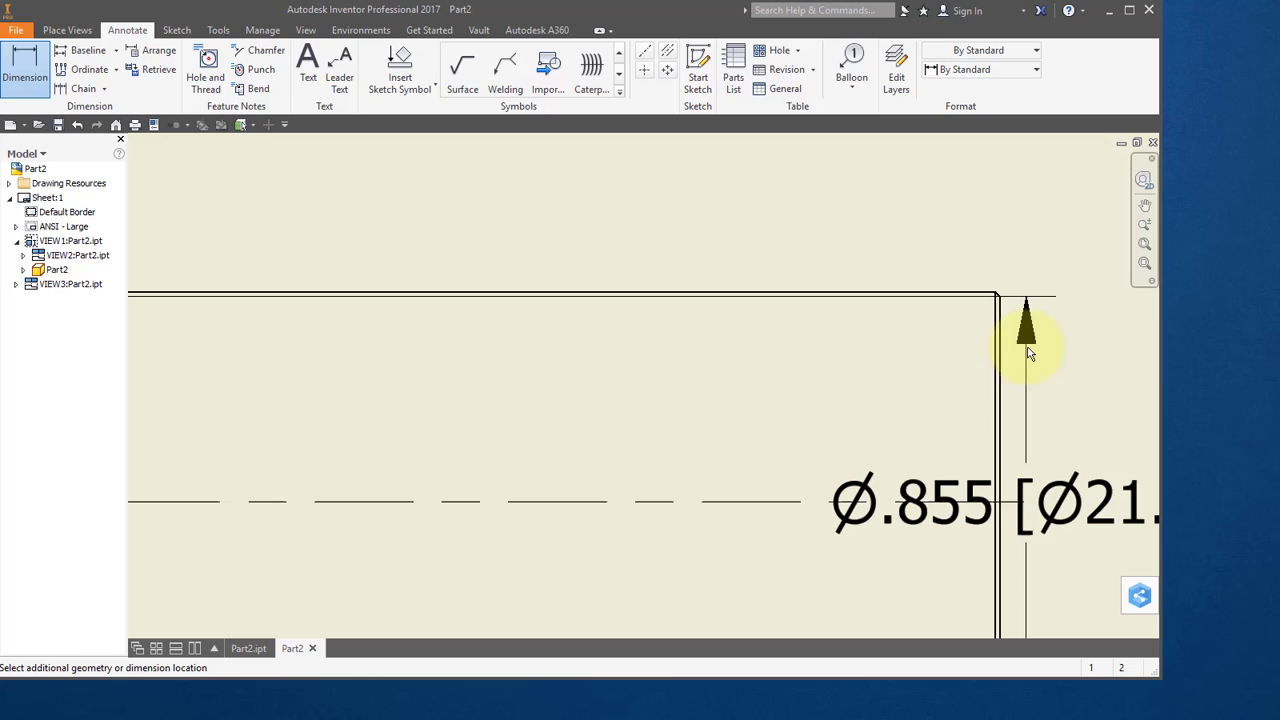
{"action": "left_click", "coordinate": [1002, 365]}
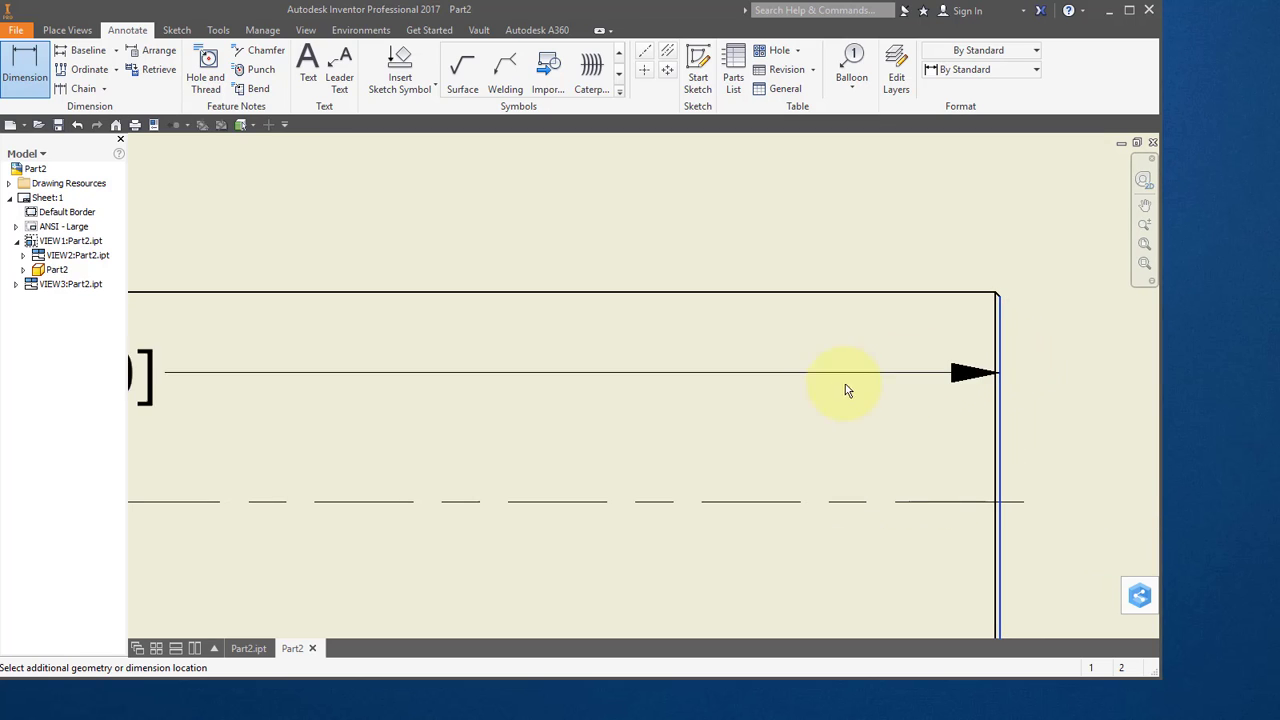
{"action": "scroll", "coordinate": [846, 390], "scroll_direction": "up", "scroll_amount": 4}
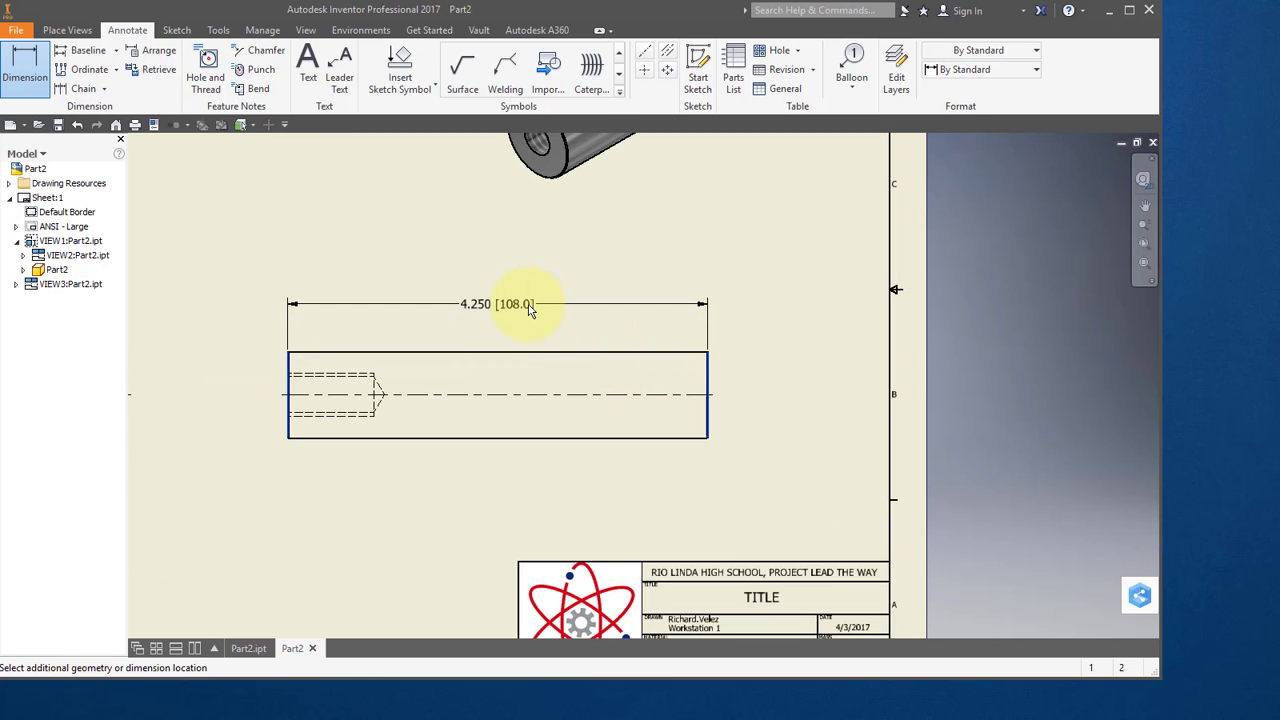
{"action": "left_click", "coordinate": [529, 298]}
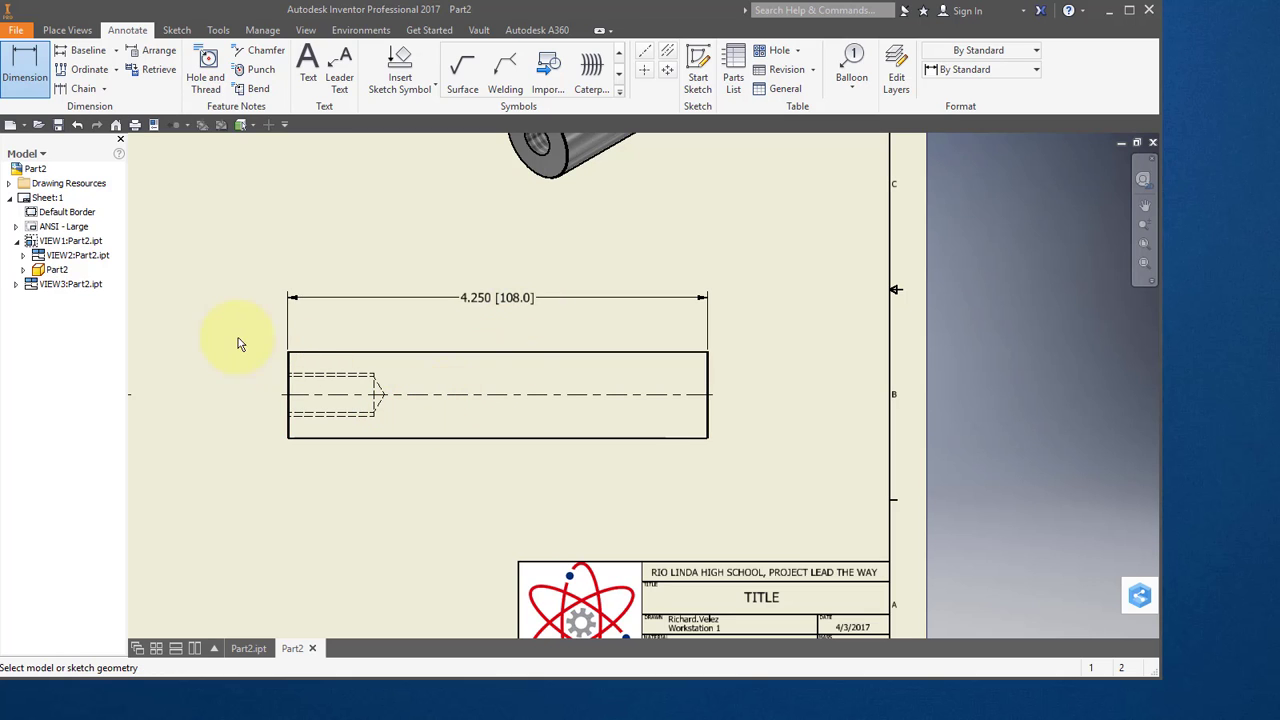
Attach a .010 X 45° Chamfer note to the side view's upper-left corner, placed to its left.
{"action": "middle_click_drag", "start_coordinate": [225, 333], "coordinate": [374, 374]}
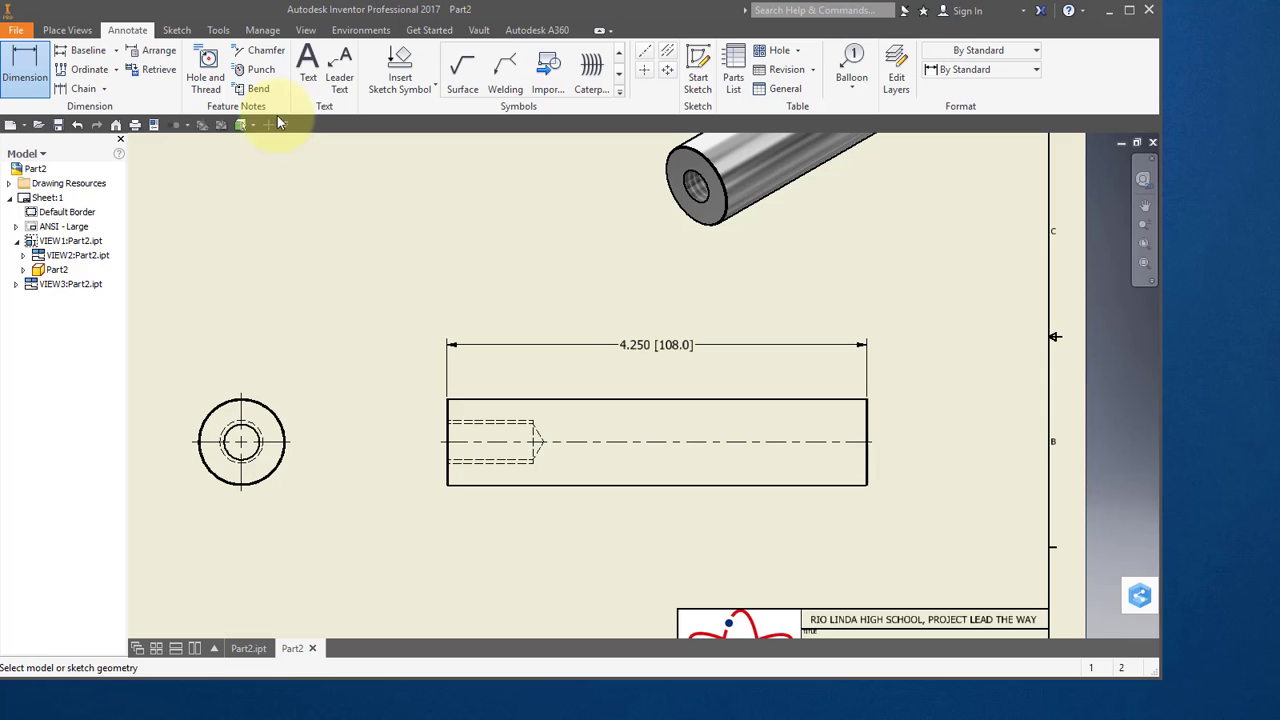
{"action": "left_click", "coordinate": [278, 55]}
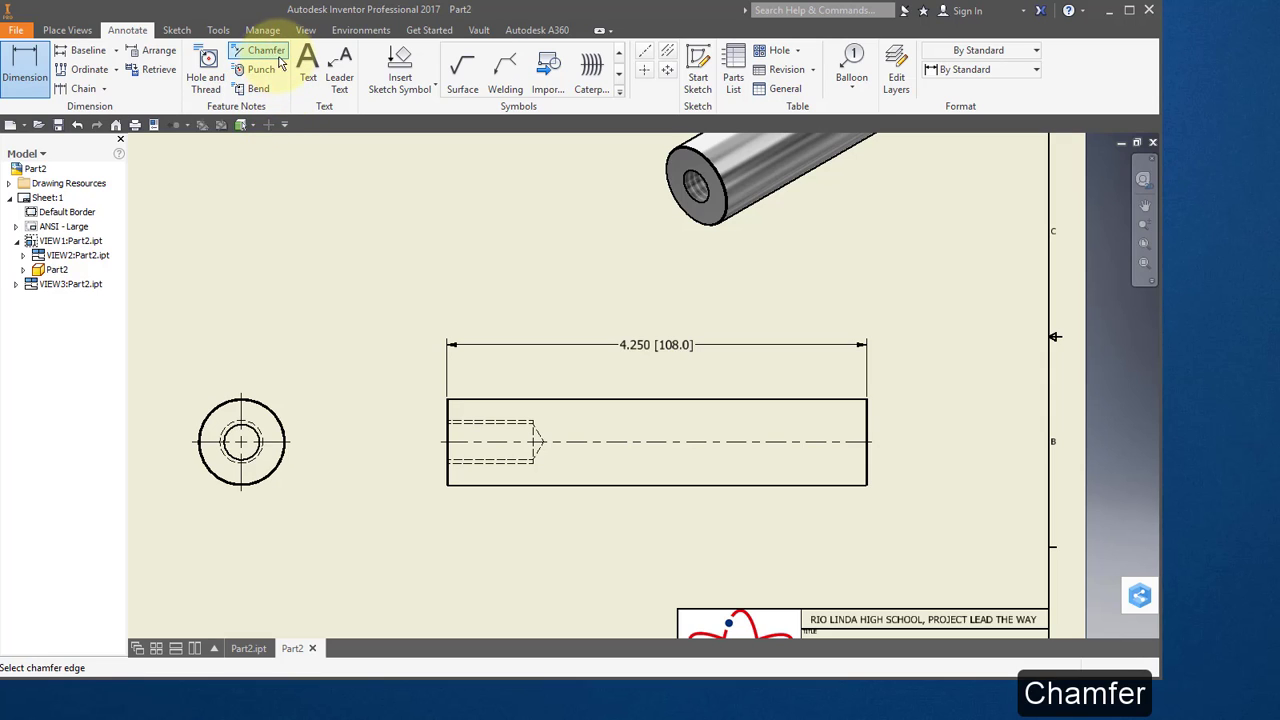
{"action": "scroll", "coordinate": [416, 405], "scroll_direction": "up", "scroll_amount": 5}
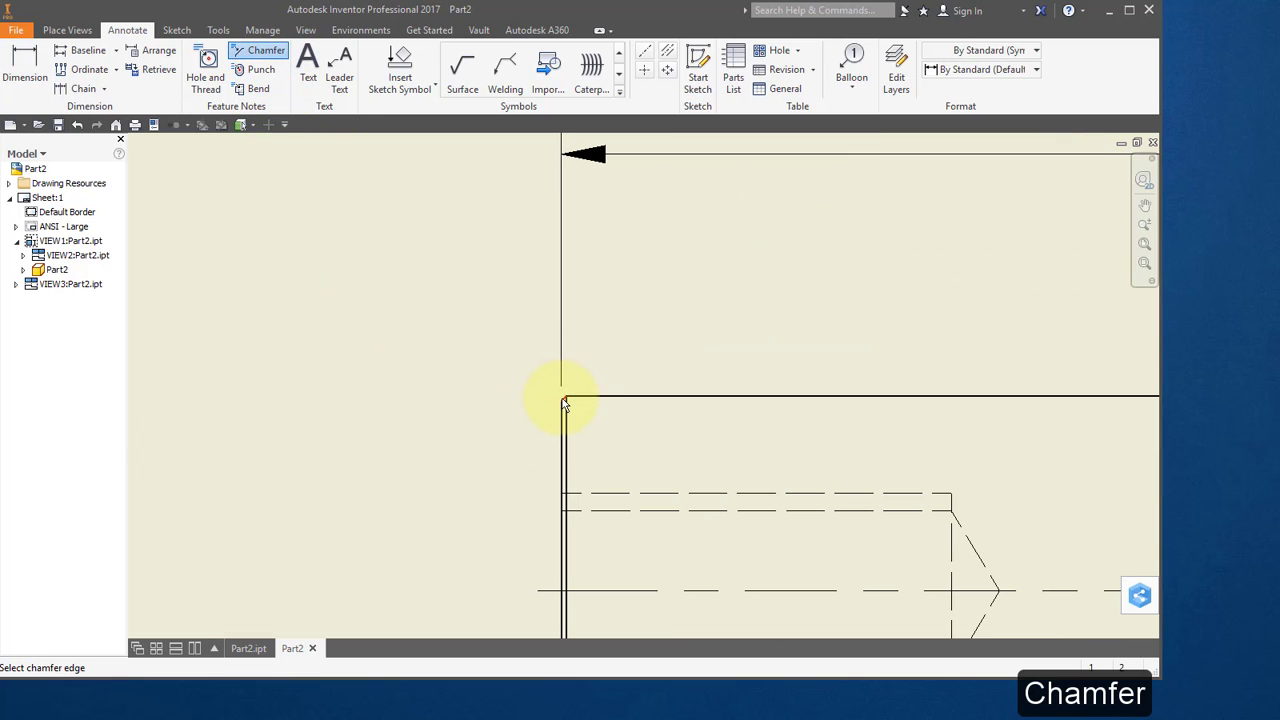
{"action": "scroll", "coordinate": [565, 403], "scroll_direction": "up", "scroll_amount": 4}
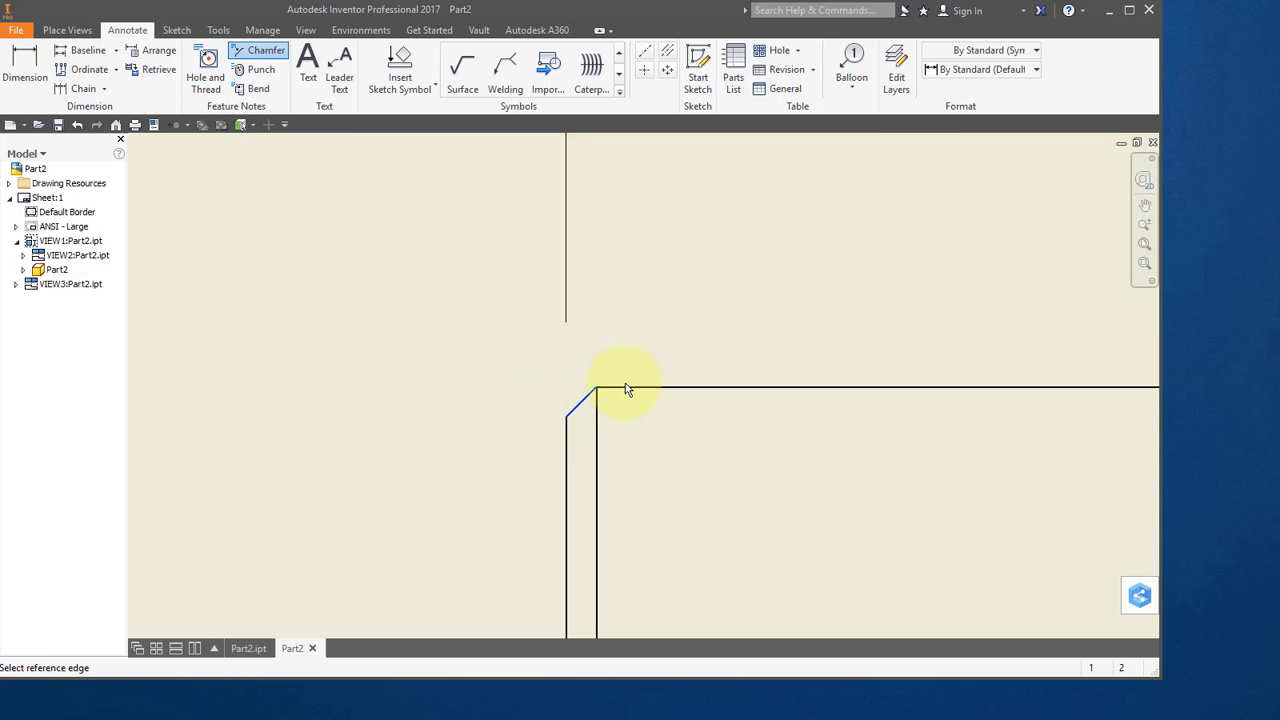
{"action": "left_click", "coordinate": [625, 393]}
{"action": "scroll", "coordinate": [440, 386], "scroll_direction": "down", "scroll_amount": 8}
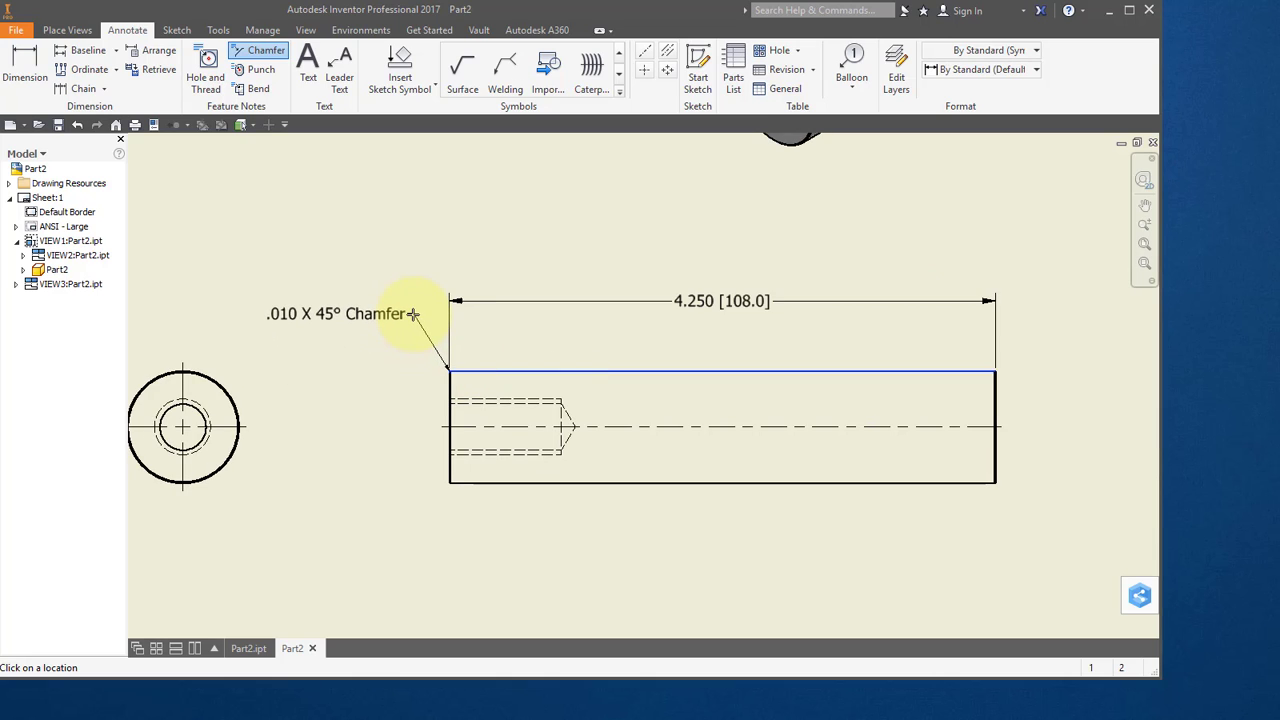
{"action": "left_click", "coordinate": [403, 313]}
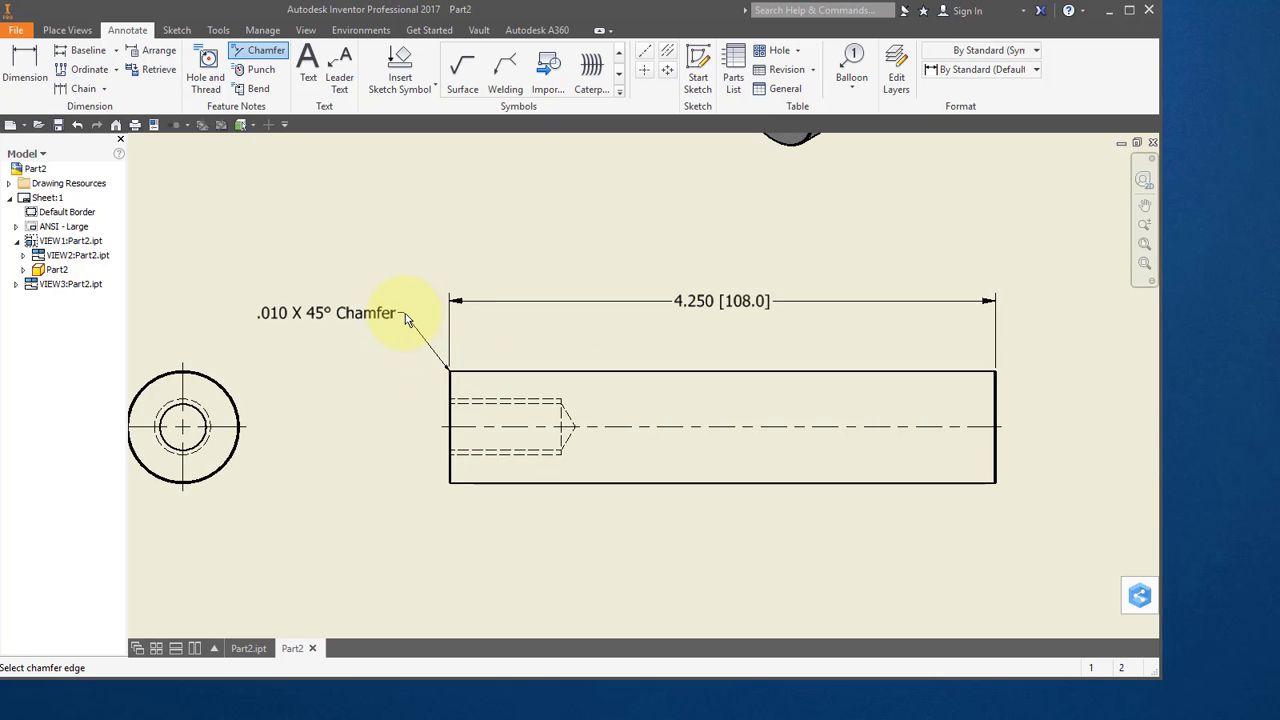
{"action": "right_click", "coordinate": [378, 320]}
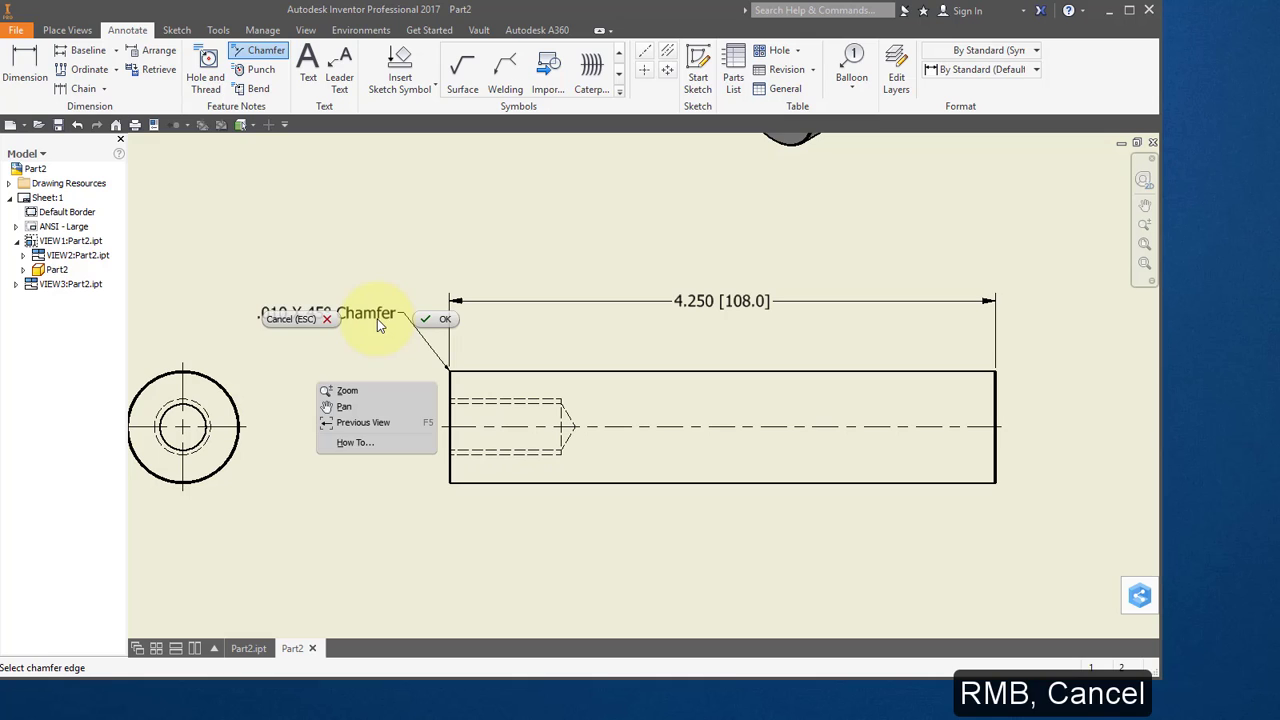
Edit the chamfer note to add a second line reading BOTH ENDS.
{"action": "left_click", "coordinate": [309, 320]}
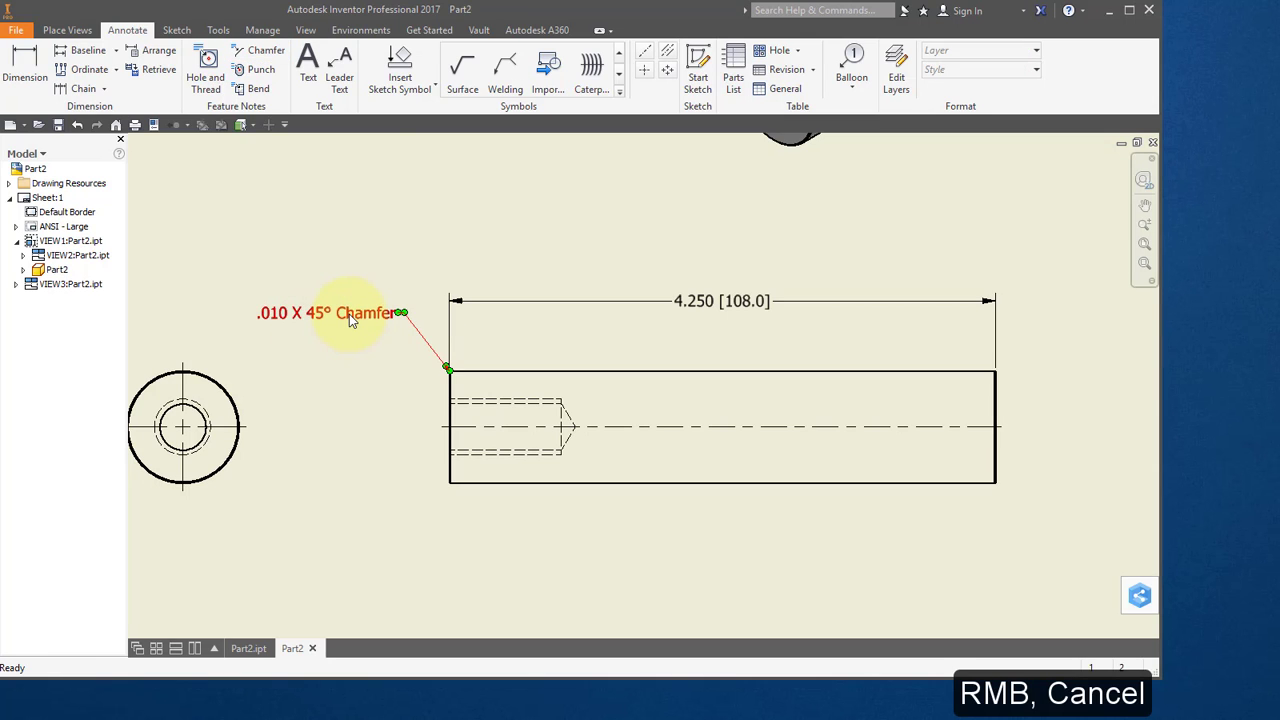
{"action": "double_click", "coordinate": [349, 314]}
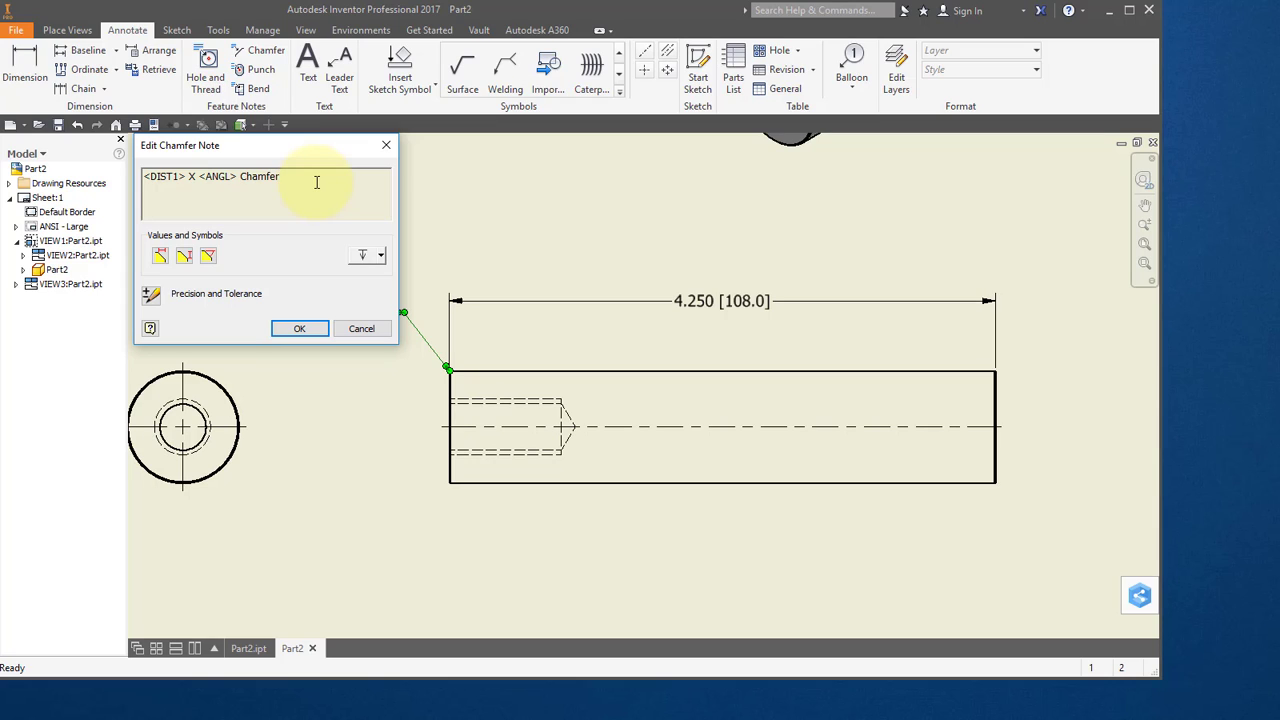
{"action": "key", "text": "Return"}
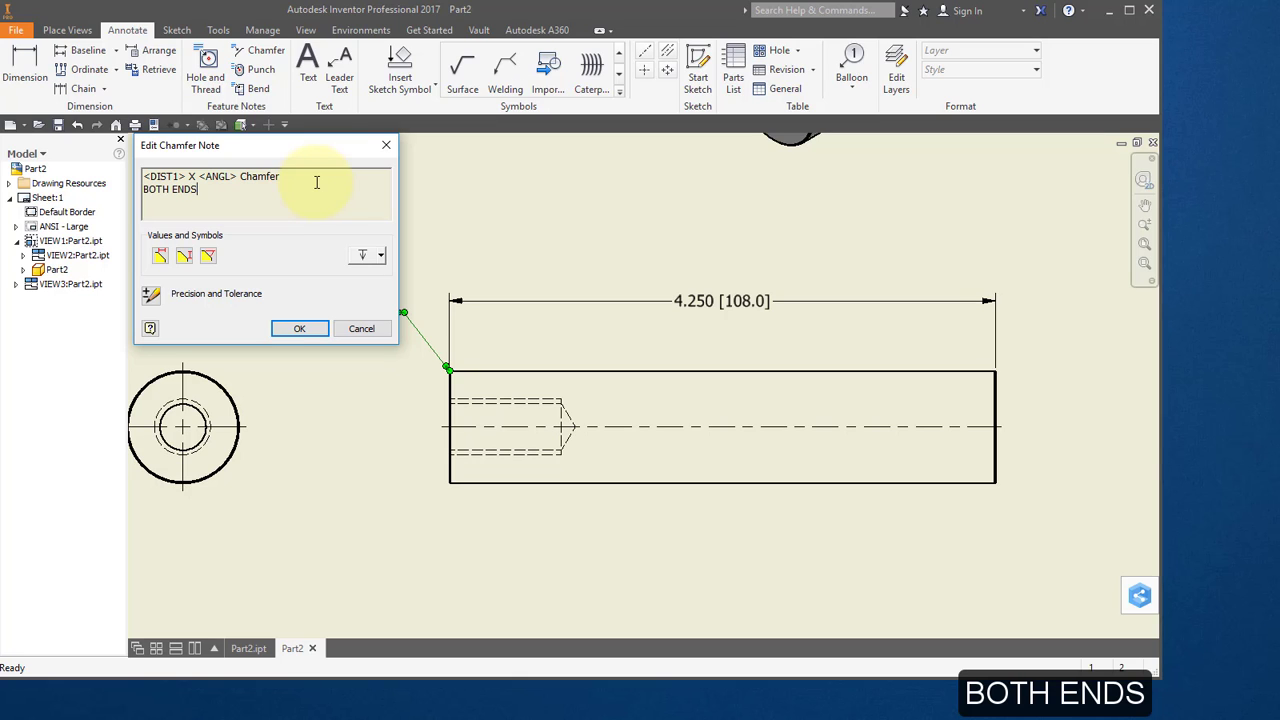
{"action": "left_click", "coordinate": [299, 328]}
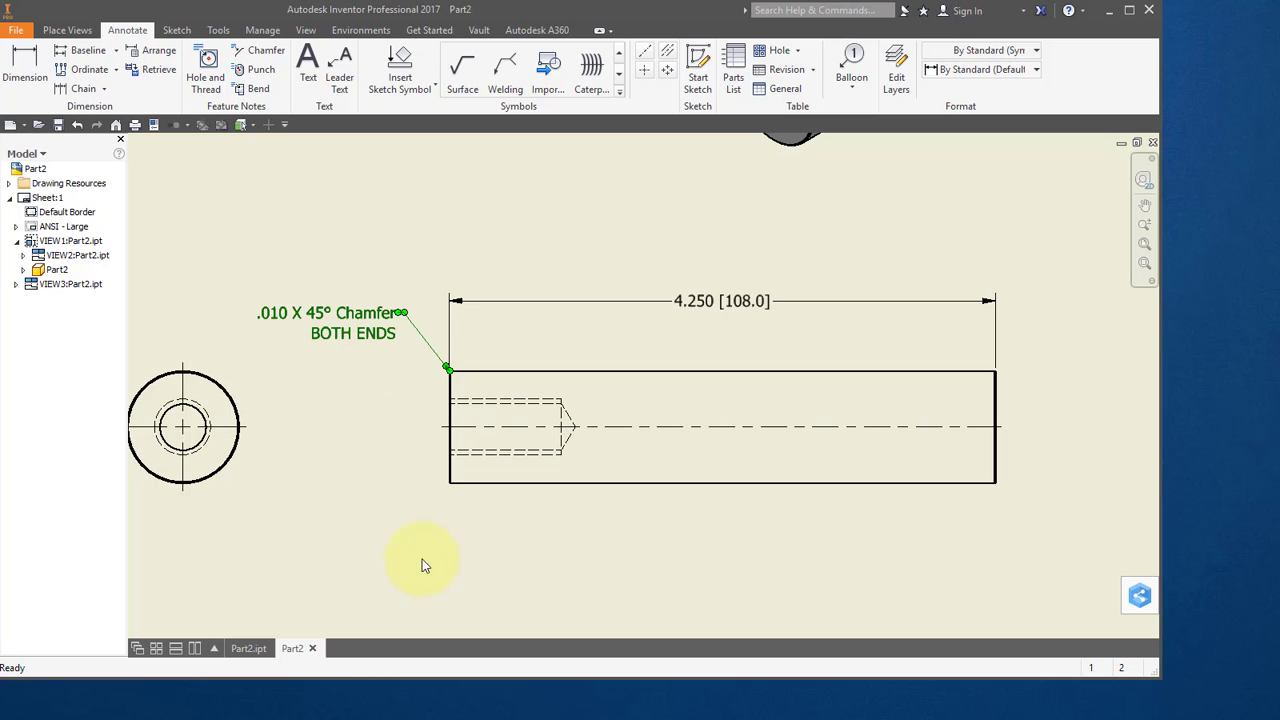
{"action": "middle_click_drag", "start_coordinate": [335, 553], "coordinate": [531, 486]}
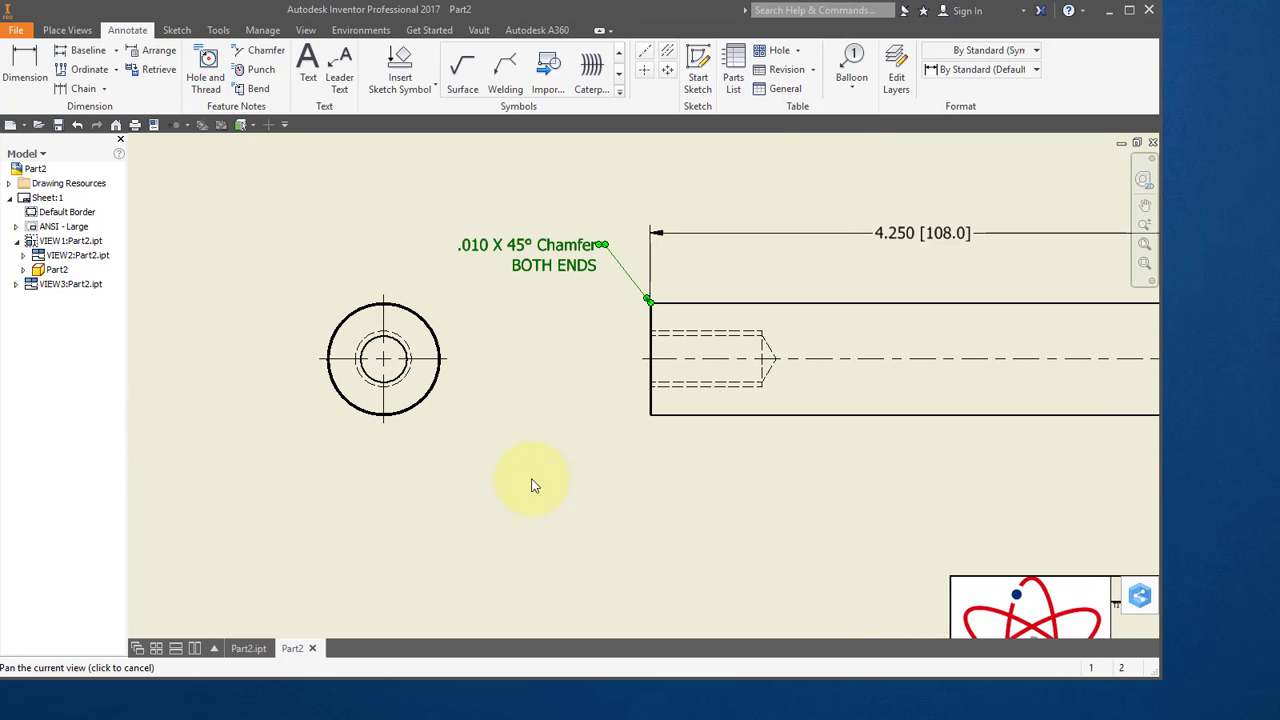
{"action": "left_click", "coordinate": [25, 65]}
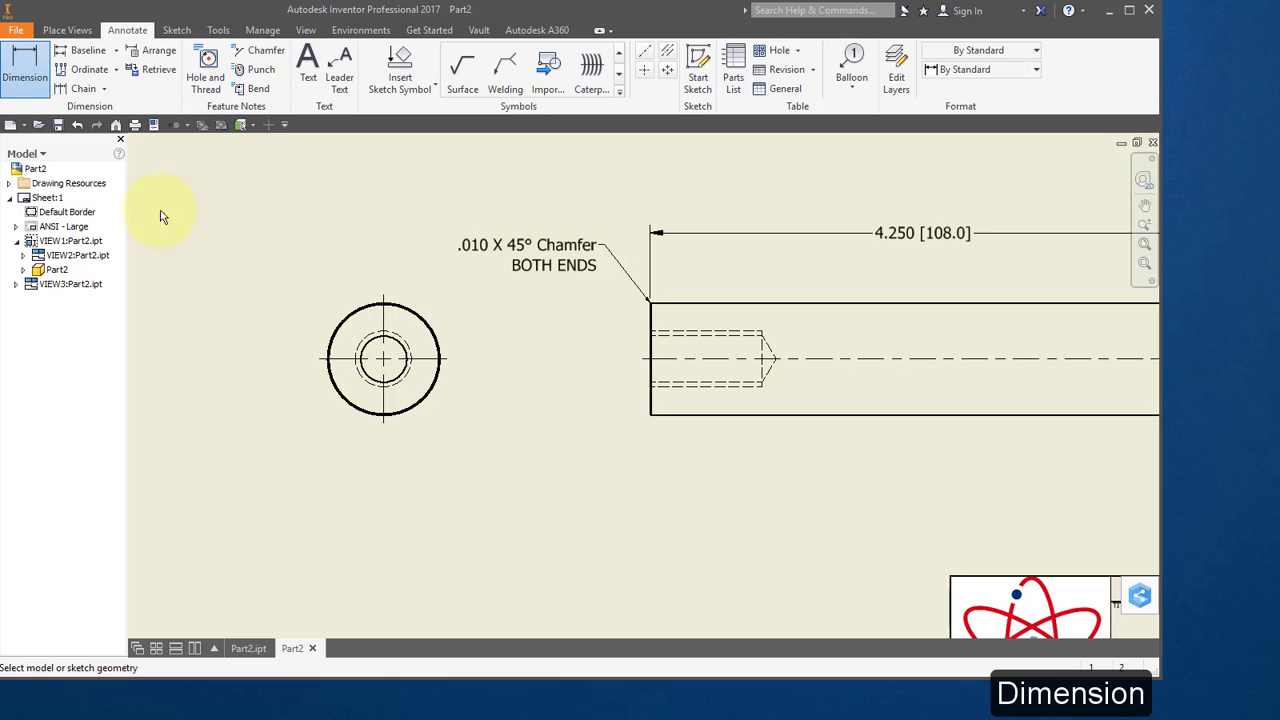
Dimension the end view's outer circle as Ø.875 [Ø22.2], placed below-left of the view.
{"action": "scroll", "coordinate": [307, 403], "scroll_direction": "up", "scroll_amount": 5}
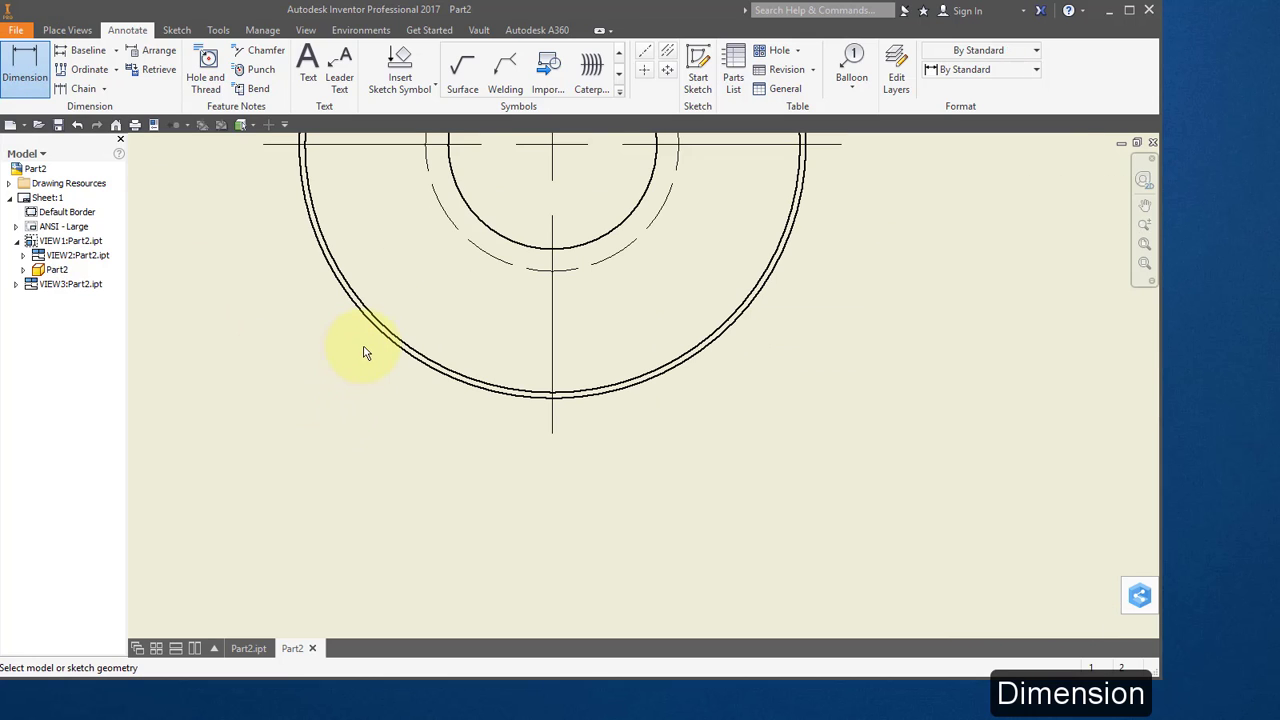
{"action": "left_click", "coordinate": [380, 340]}
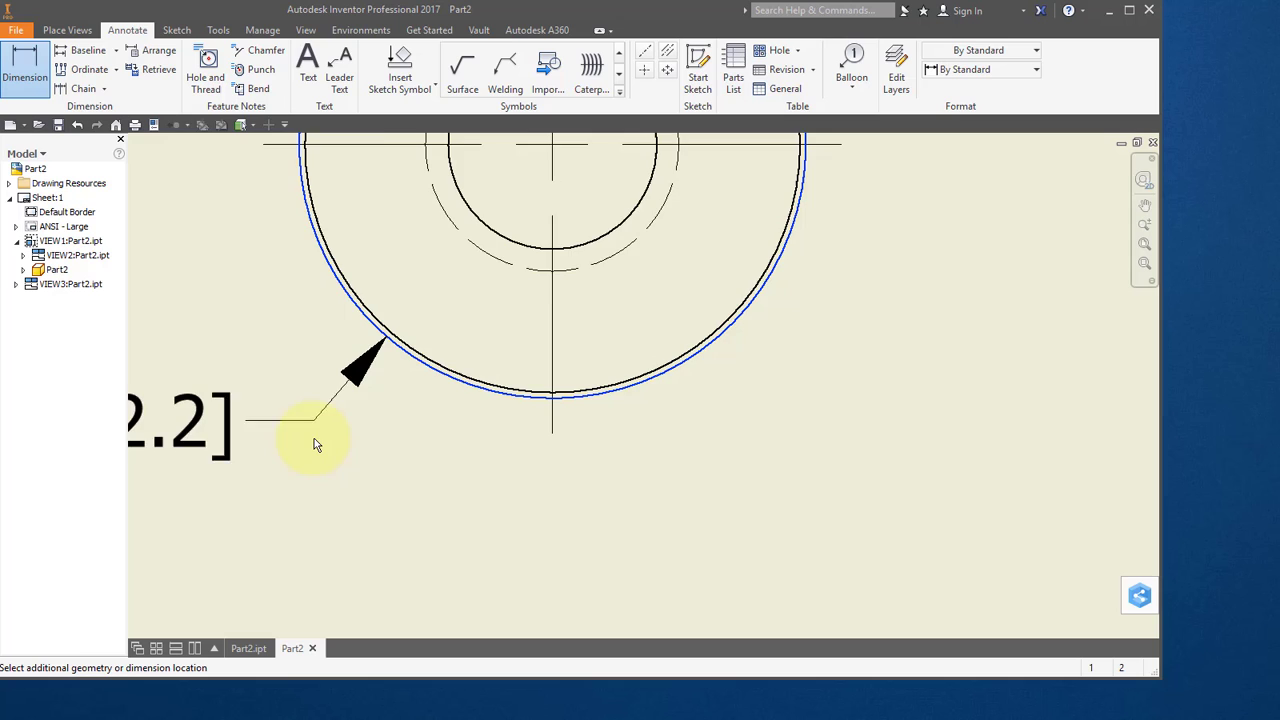
{"action": "scroll", "coordinate": [314, 442], "scroll_direction": "down", "scroll_amount": 3}
{"action": "scroll", "coordinate": [314, 442], "scroll_direction": "down", "scroll_amount": 3}
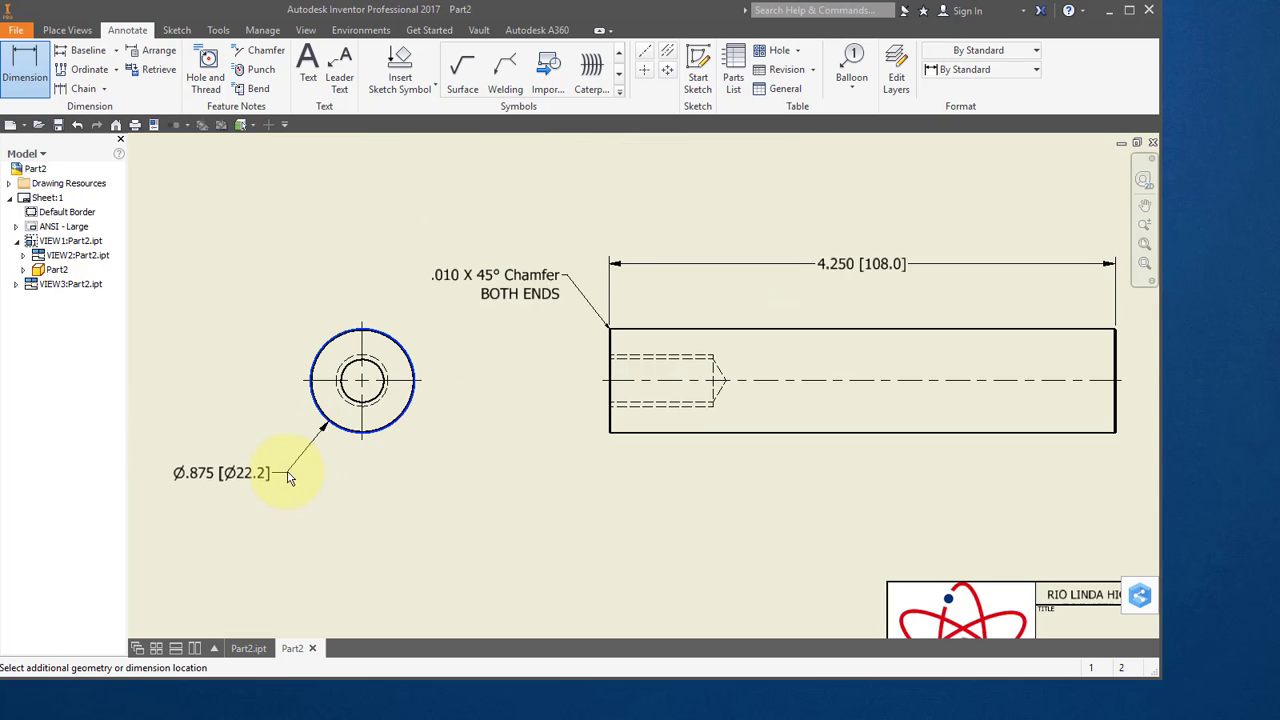
{"action": "left_click", "coordinate": [286, 468]}
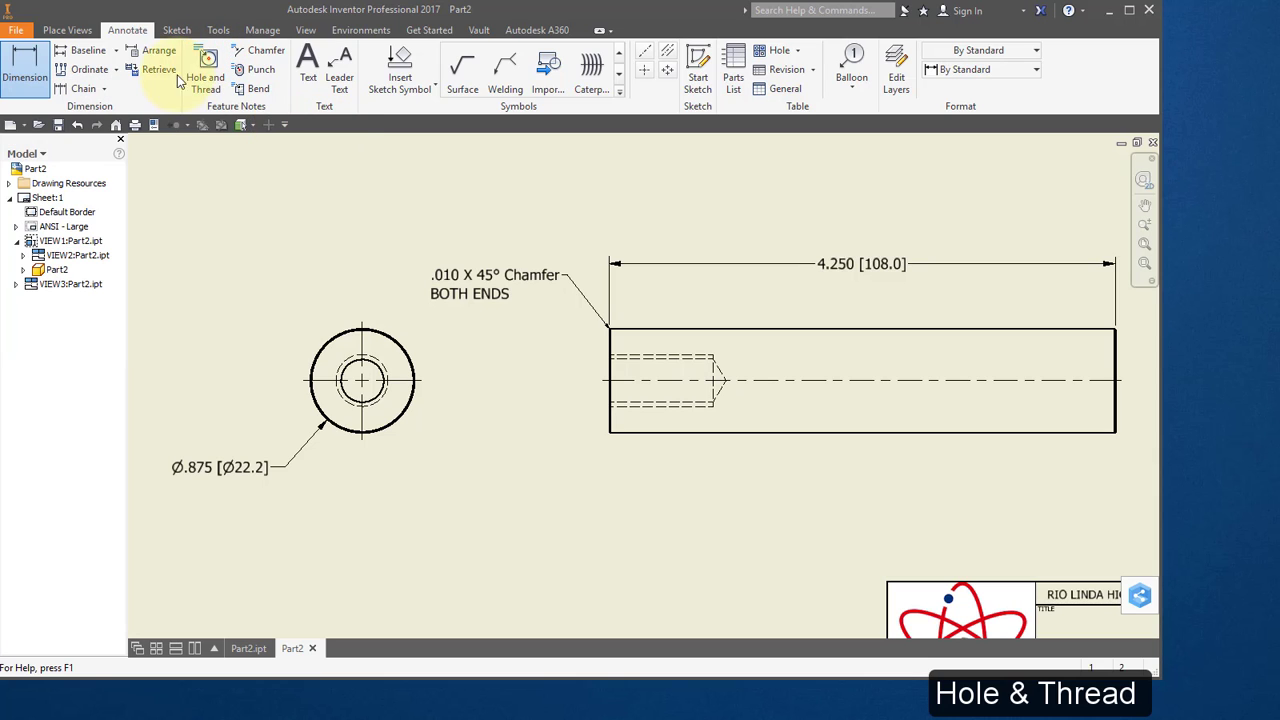
Attach a 7/16-14 UNC - 2B thread note to the end view's tapped hole, placed below-right.
{"action": "left_click", "coordinate": [208, 63]}
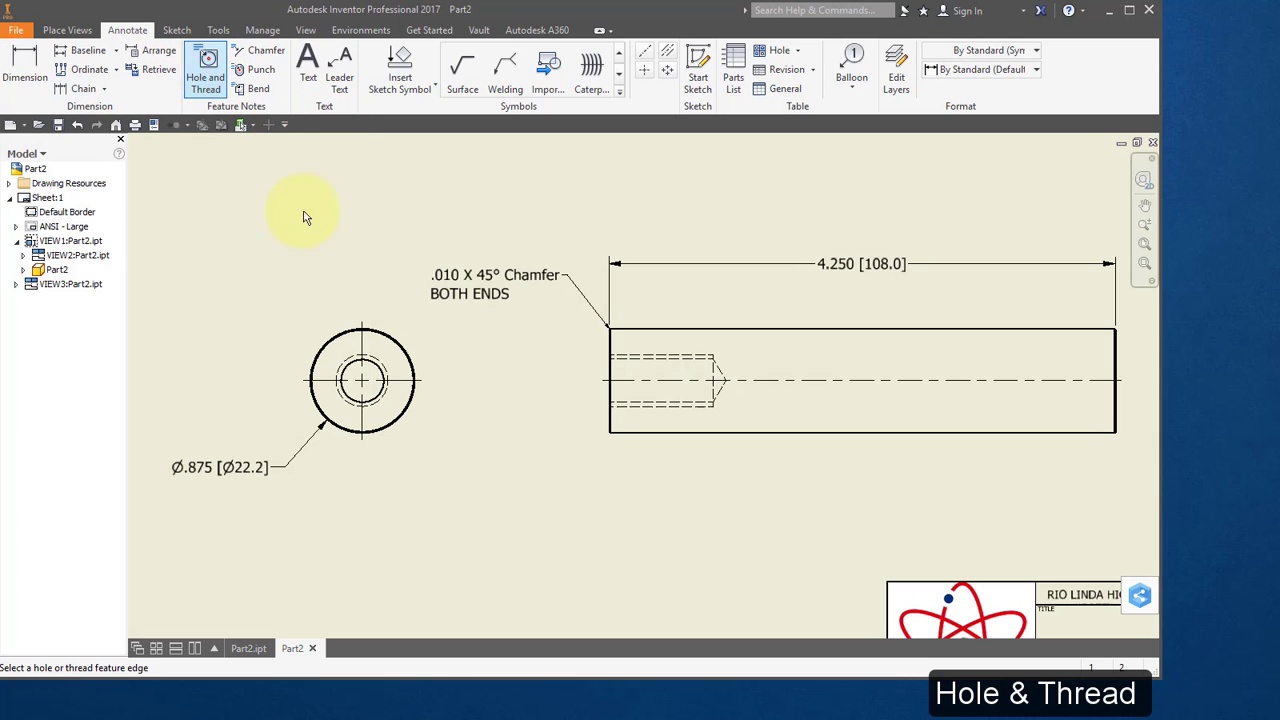
{"action": "left_click", "coordinate": [380, 392]}
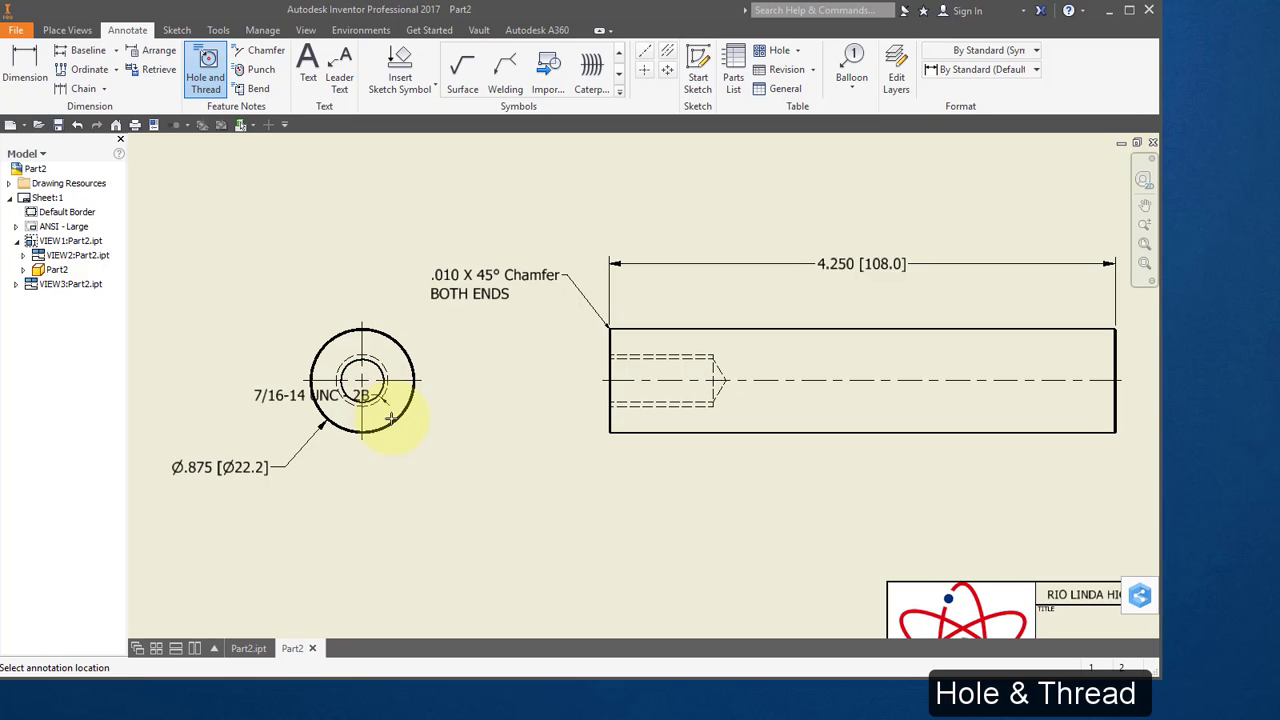
{"action": "left_click", "coordinate": [420, 489]}
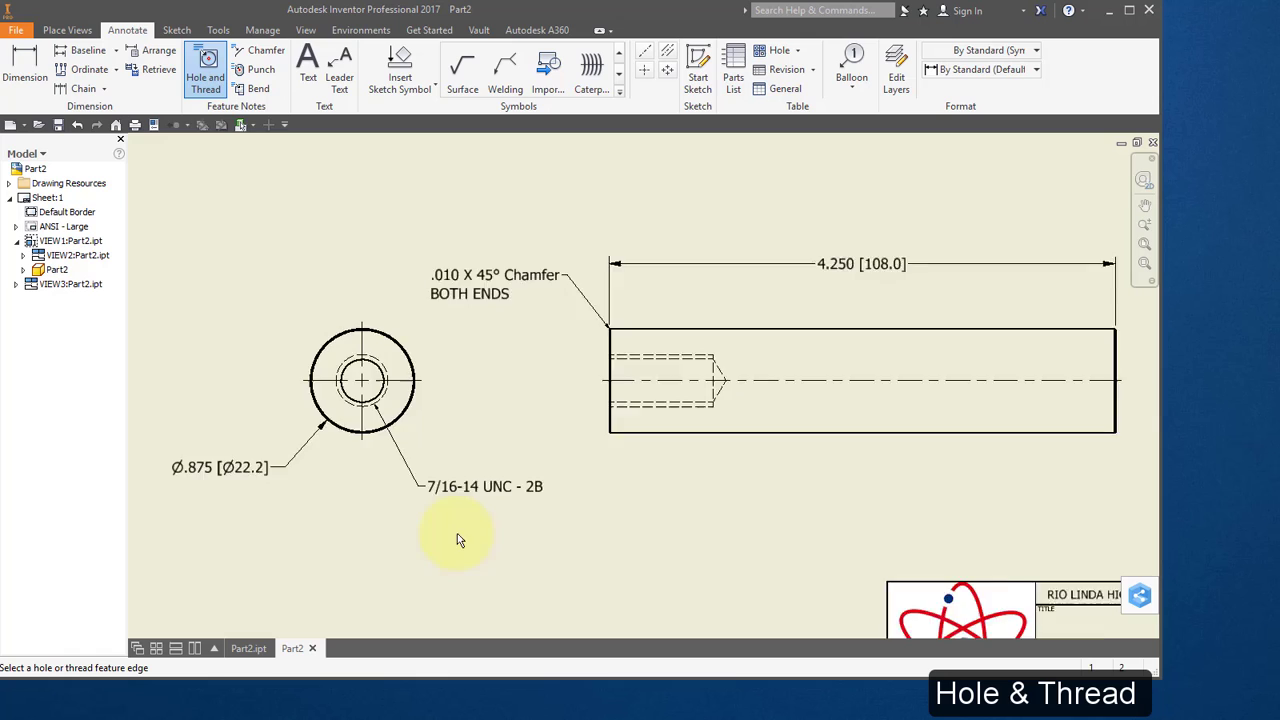
{"action": "scroll", "coordinate": [457, 540], "scroll_direction": "up", "scroll_amount": 3}
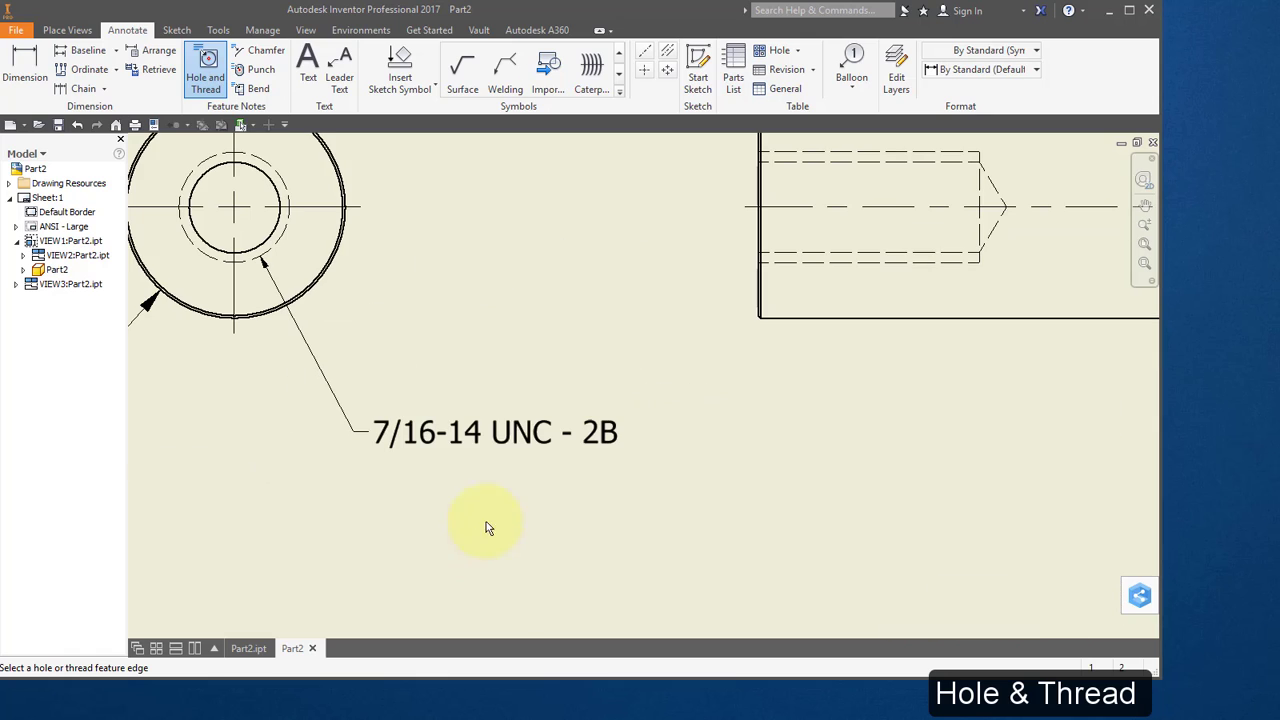
{"action": "right_click", "coordinate": [386, 391]}
{"action": "left_click", "coordinate": [278, 387]}
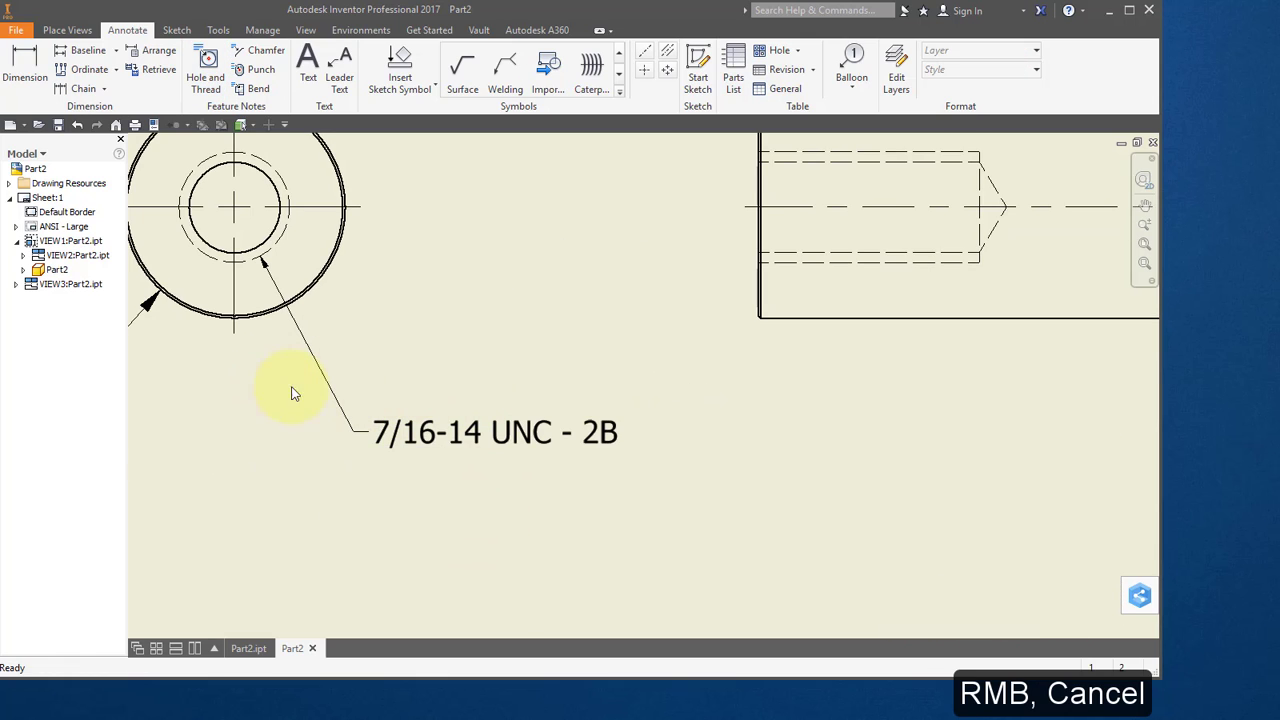
Append the depth symbol and .875 hole depth value to the thread note, separated by a space.
{"action": "double_click", "coordinate": [409, 430]}
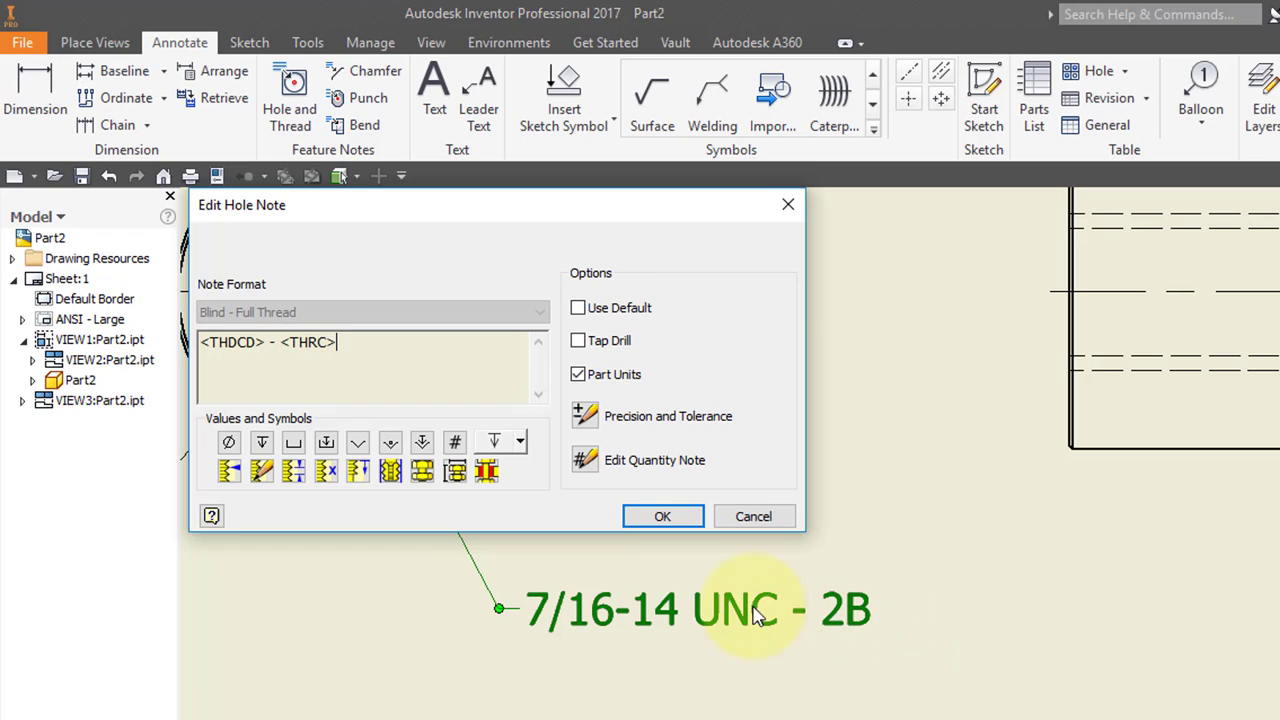
{"action": "left_click", "coordinate": [508, 443]}
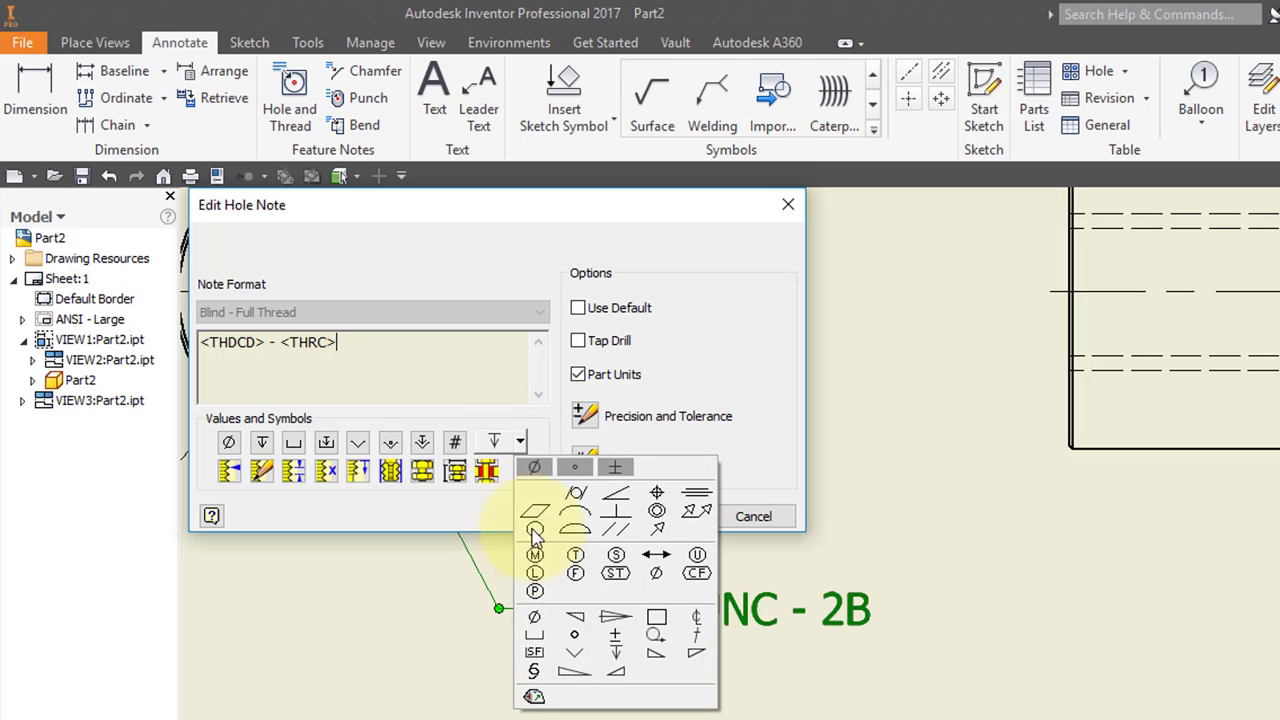
{"action": "left_click", "coordinate": [616, 656]}
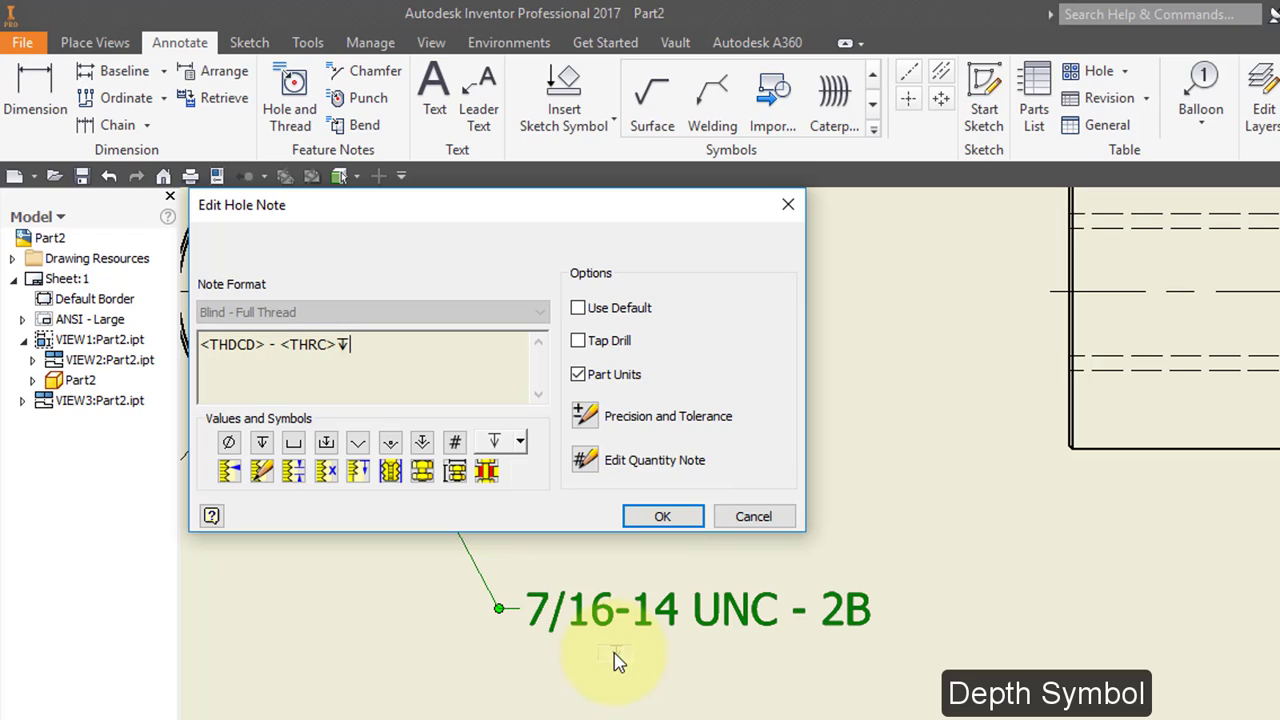
{"action": "left_click", "coordinate": [263, 445]}
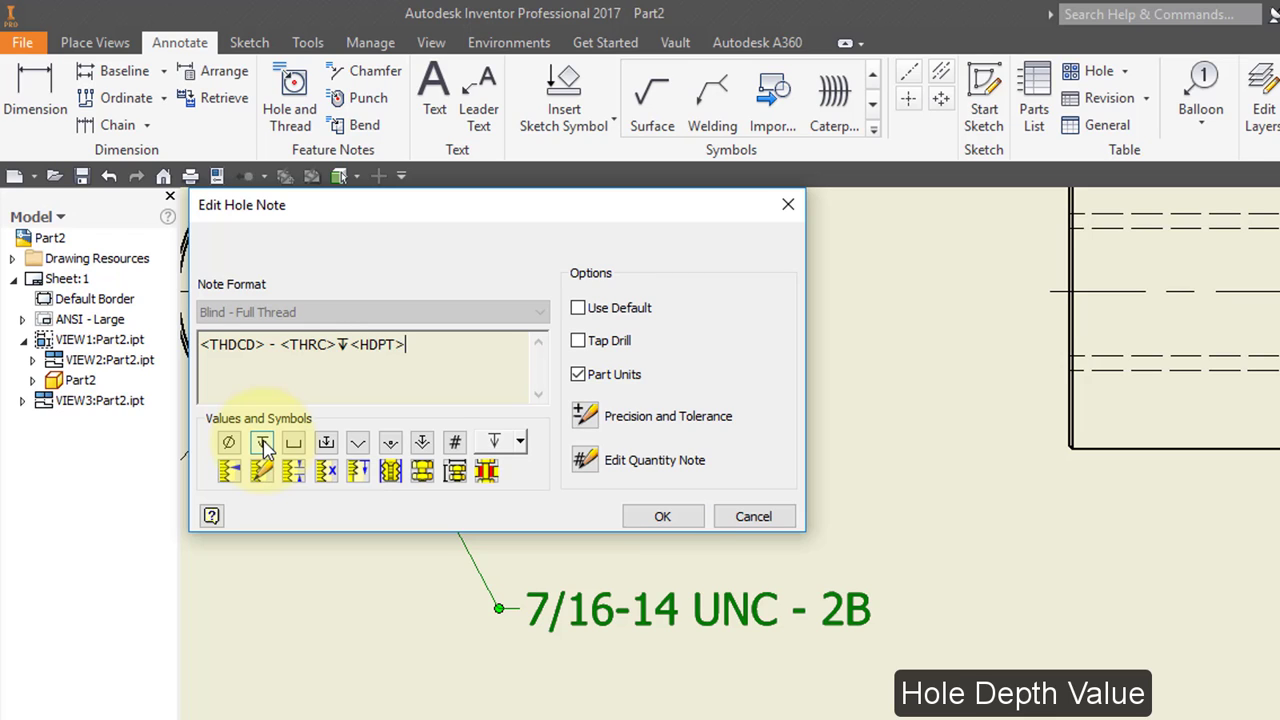
{"action": "left_click", "coordinate": [664, 516]}
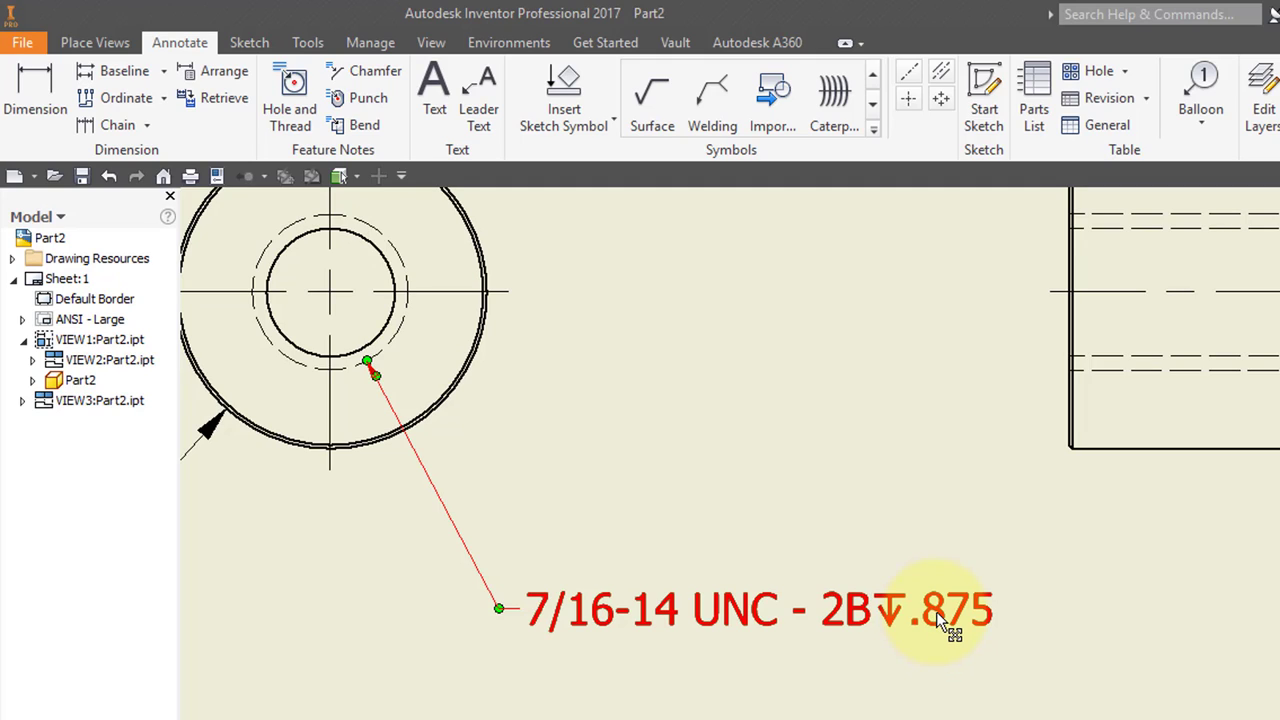
{"action": "double_click", "coordinate": [845, 608]}
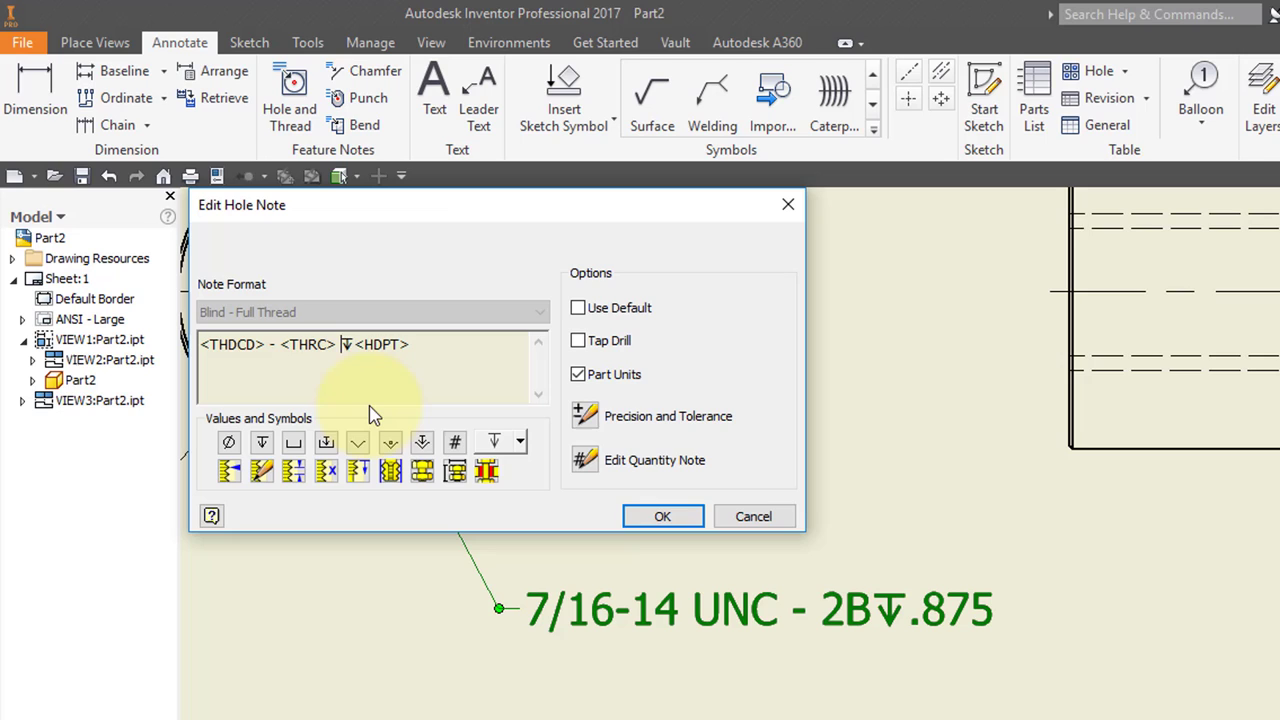
{"action": "left_click", "coordinate": [660, 516]}
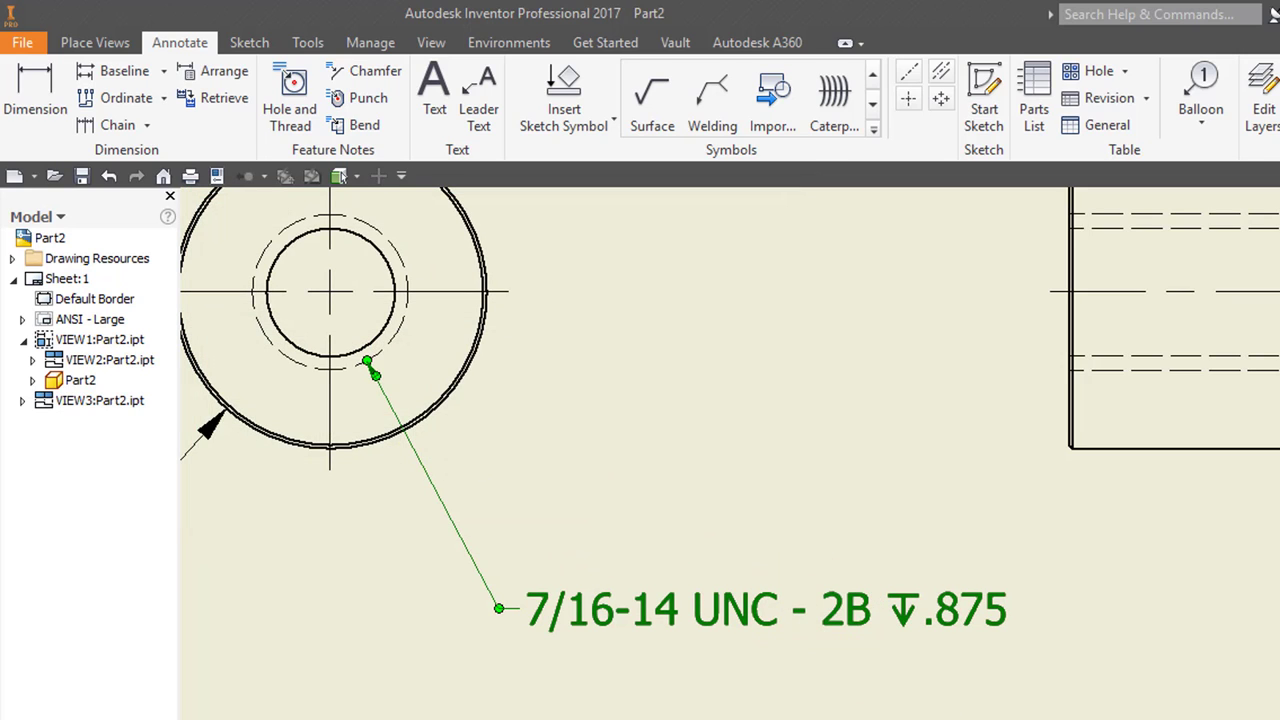
Set the drawing's iProperties Summary Title to '3 HANDLE INSERT' and view the full sheet.
{"action": "key", "text": "F5"}
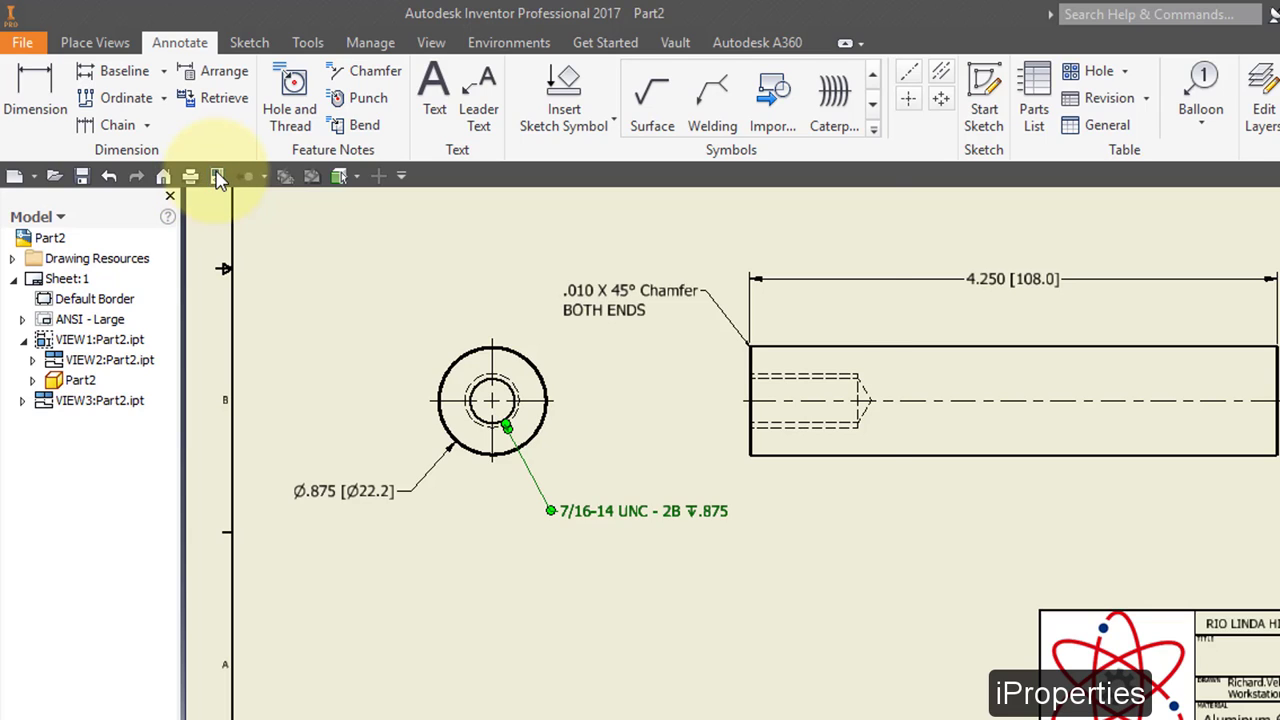
{"action": "left_click", "coordinate": [219, 178]}
{"action": "left_click", "coordinate": [484, 247]}
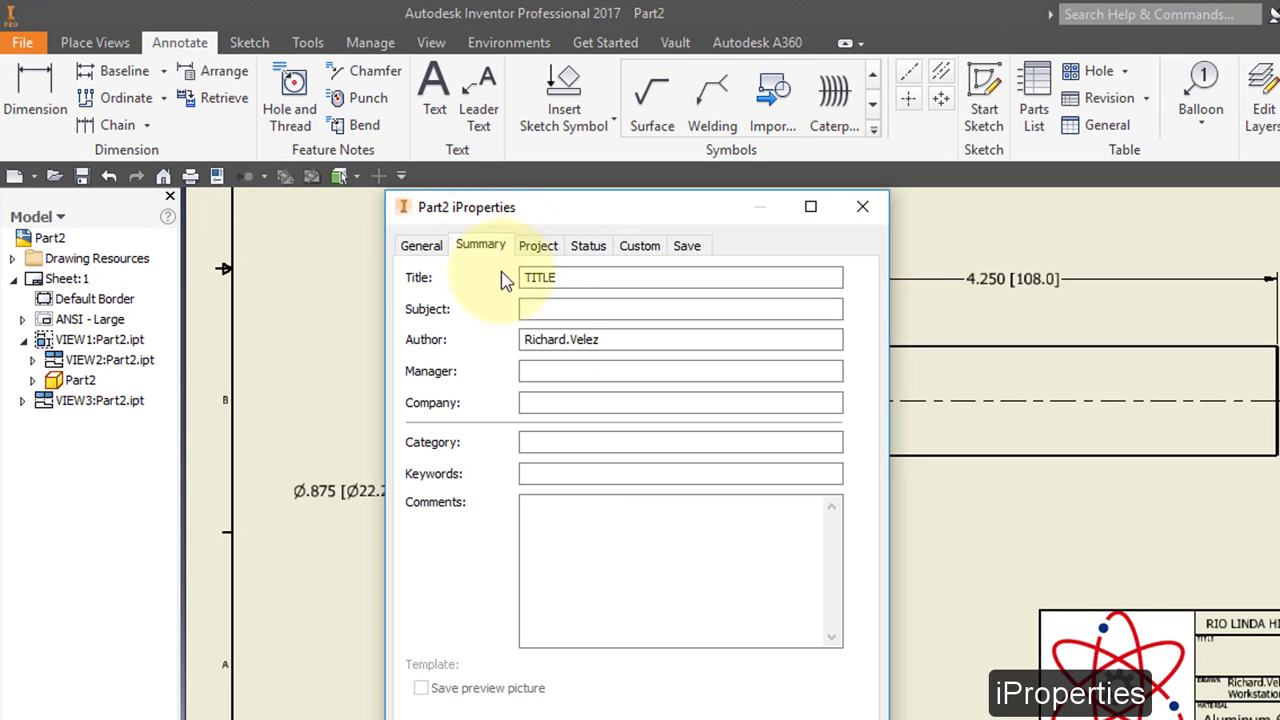
{"action": "left_click_drag", "start_coordinate": [617, 286], "coordinate": [423, 285]}
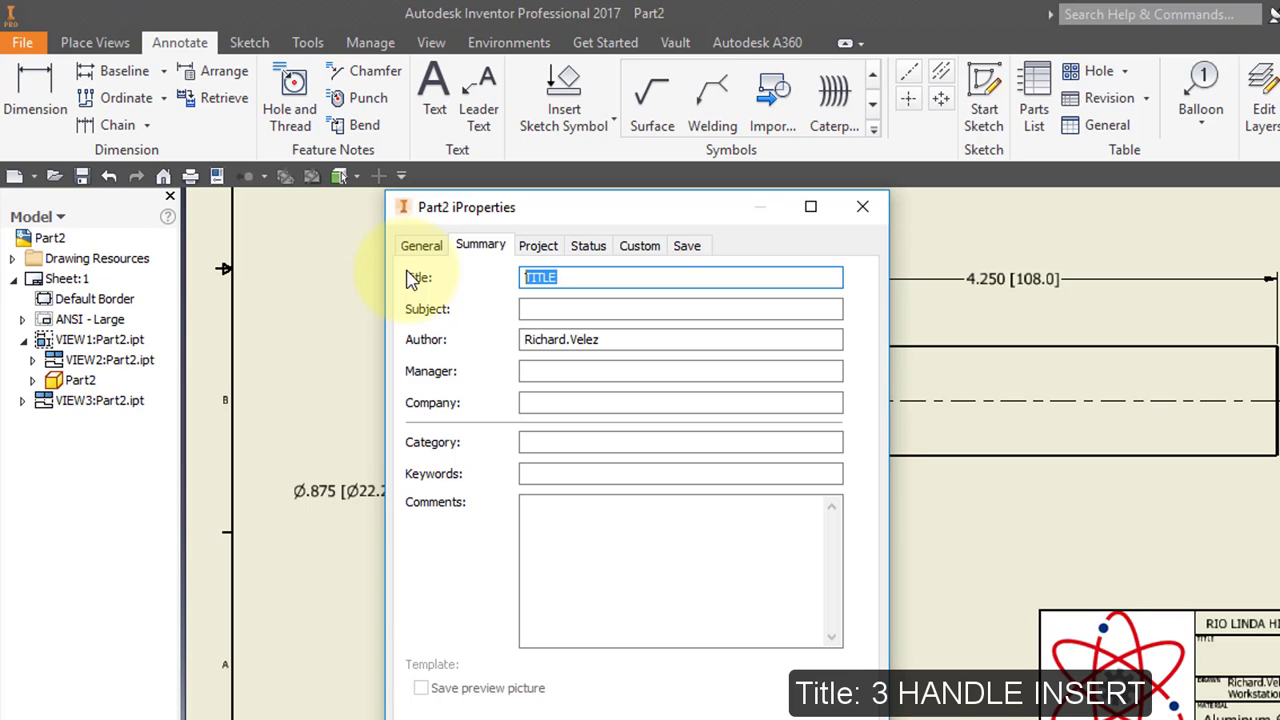
{"action": "type", "text": "3 HANDLE INSERT"}
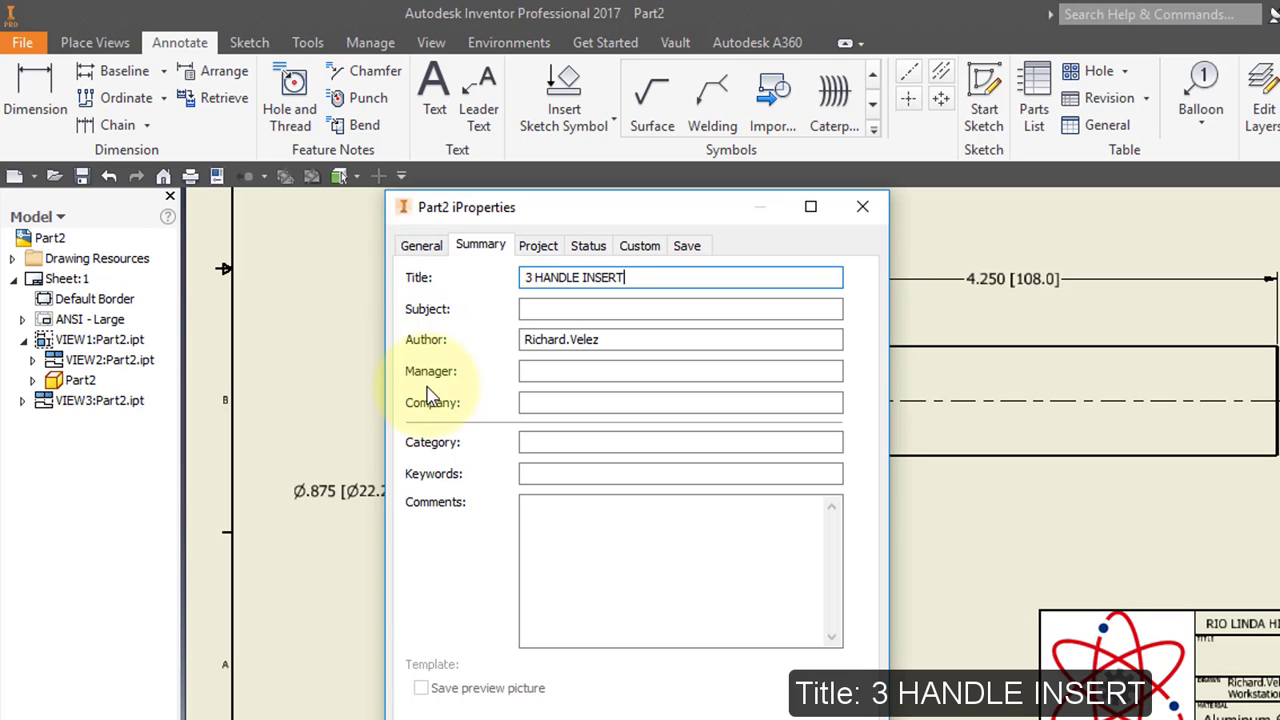
{"action": "left_click", "coordinate": [609, 309]}
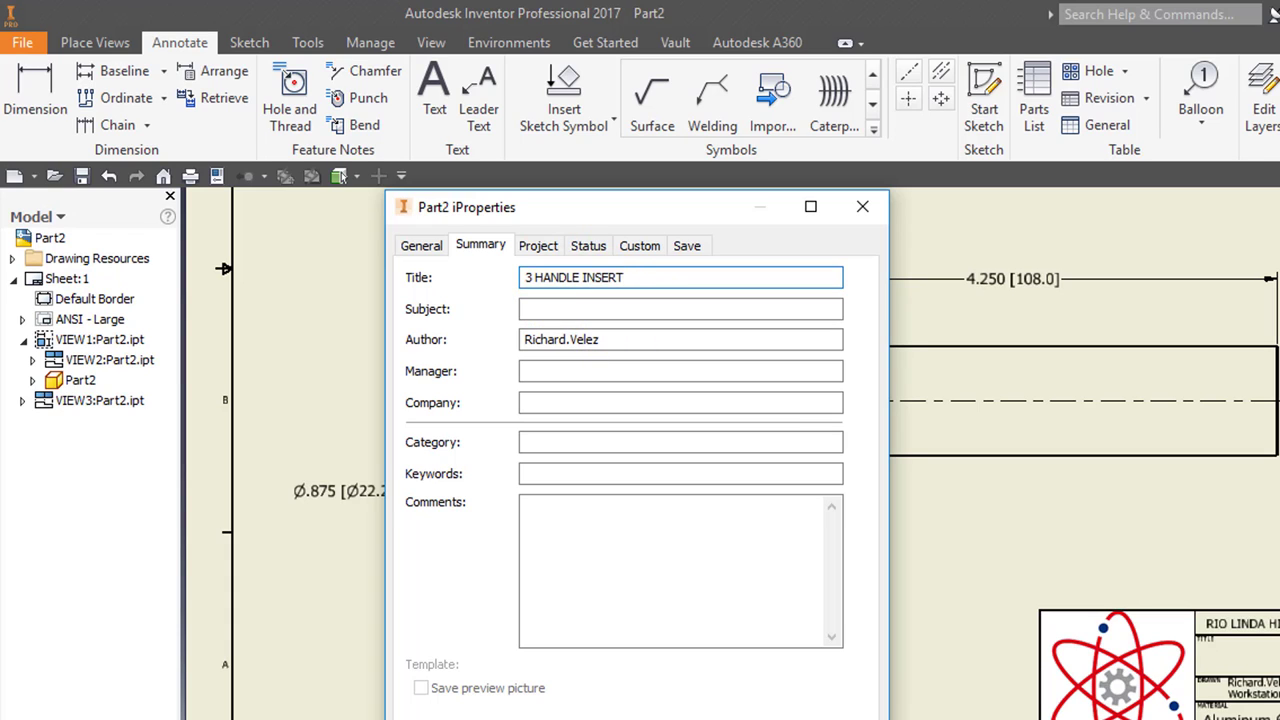
{"action": "key", "text": "Return"}
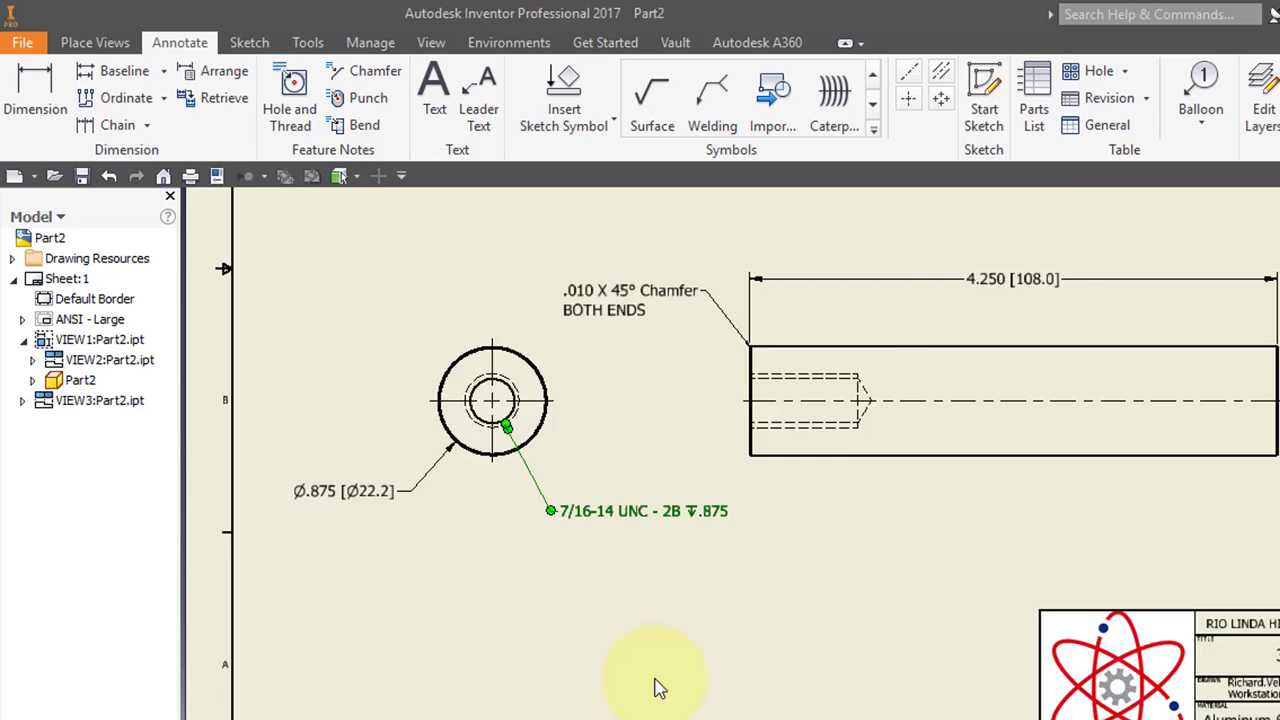
{"action": "scroll", "coordinate": [656, 688], "scroll_direction": "down", "scroll_amount": 2}
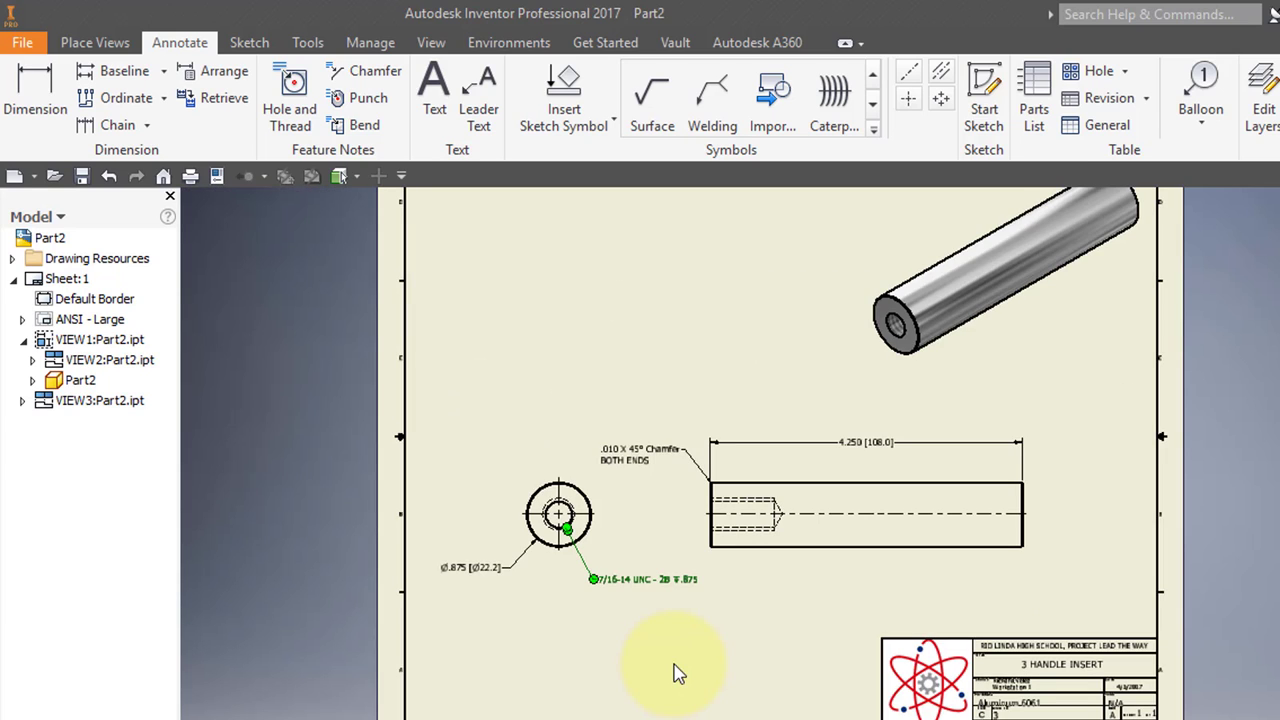
{"action": "mouse_move", "coordinate": [677, 674]}
{"action": "middle_mouse_down"}
{"action": "mouse_move", "coordinate": [509, 697]}
{"action": "mouse_move", "coordinate": [505, 715]}
{"action": "middle_mouse_up"}
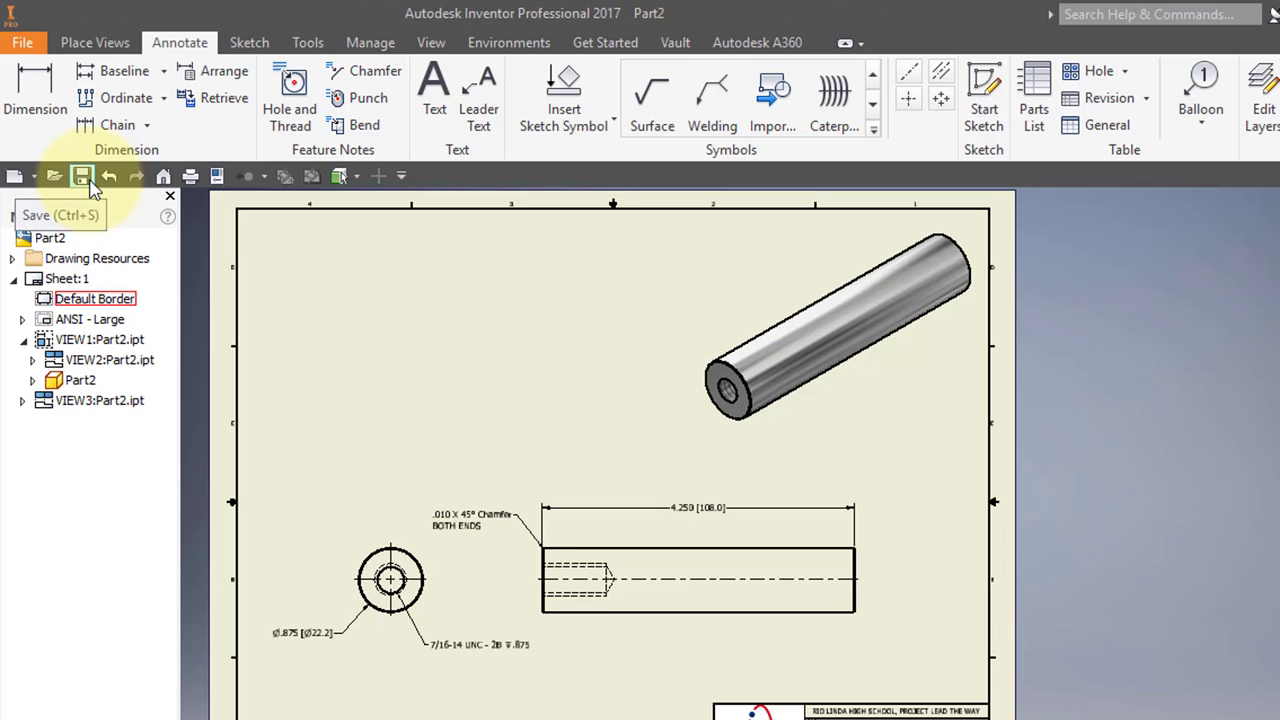
Bring up the File menu's Export submenu with PDF export available.
{"action": "left_click", "coordinate": [30, 45]}
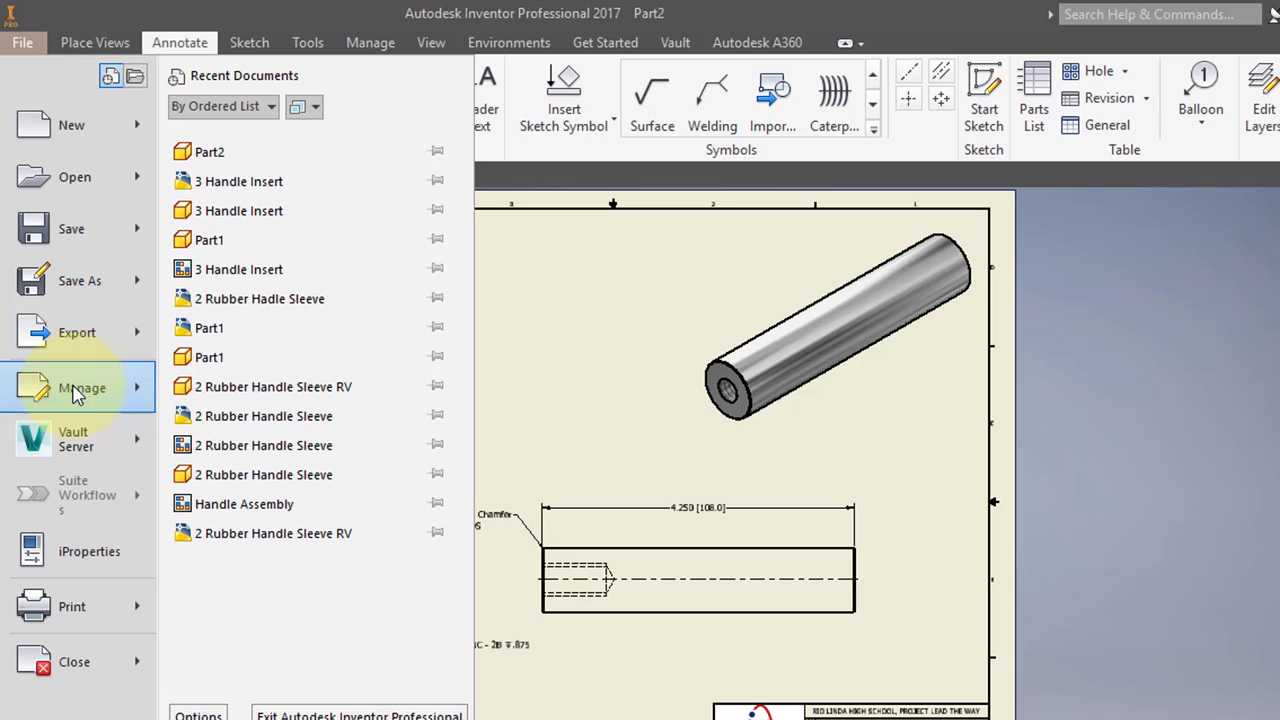
{"action": "mouse_move", "coordinate": [92, 342]}
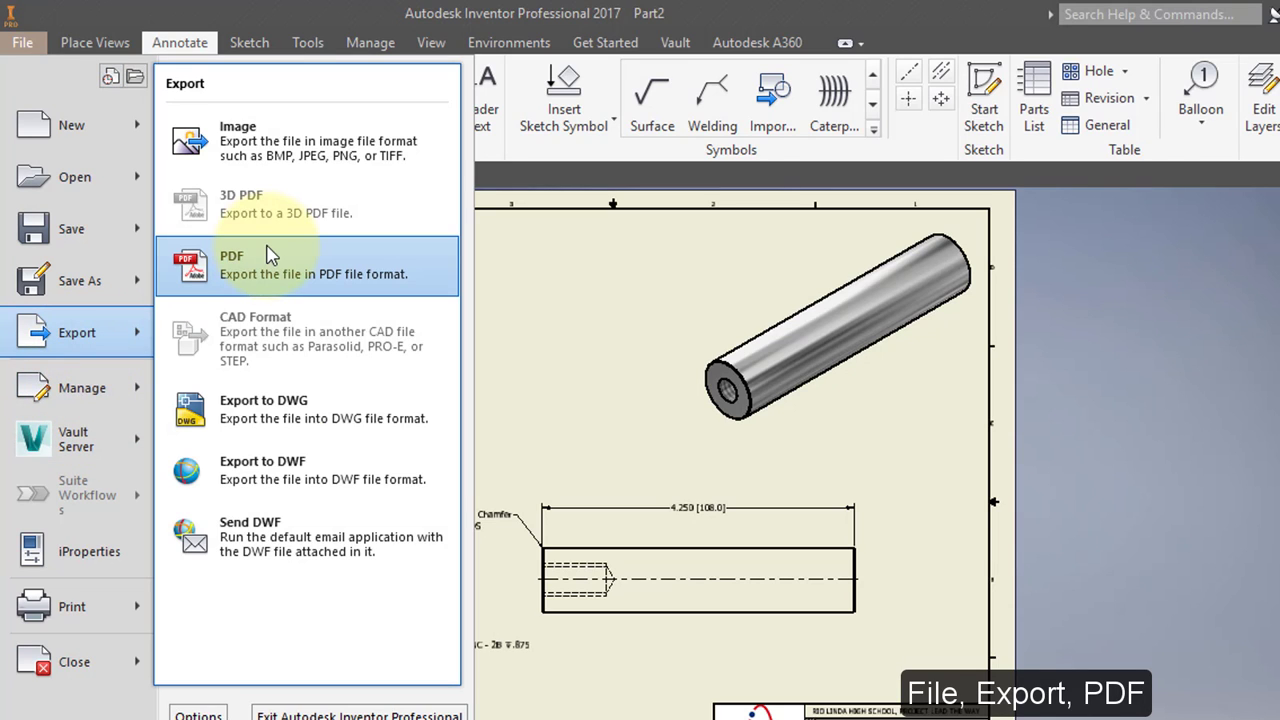